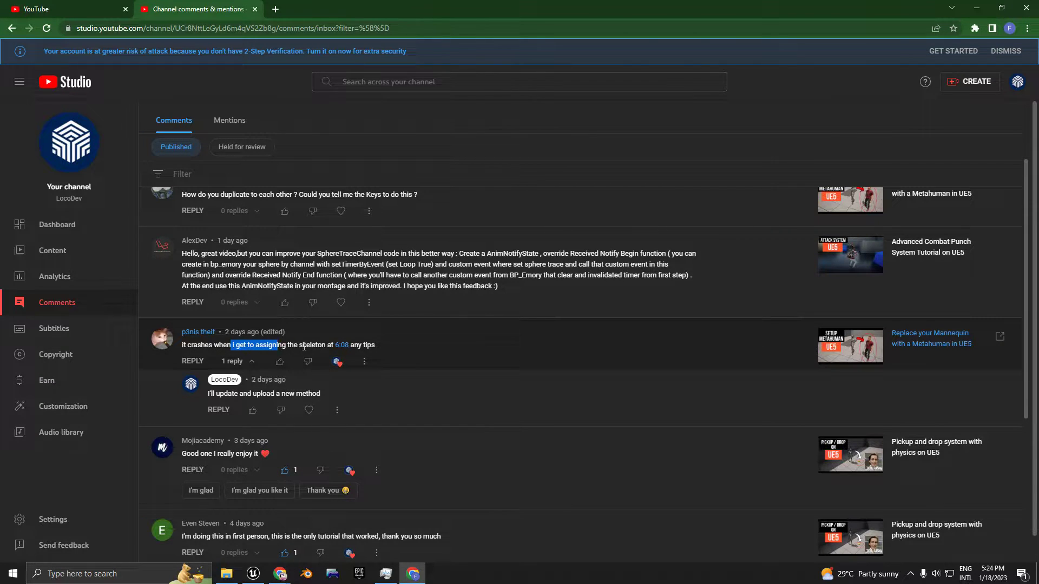
Read the viewer comment about the crash when assigning the skeleton
left_click_drag(304, 346, 310, 347)
scroll(303, 349, "up", 2)
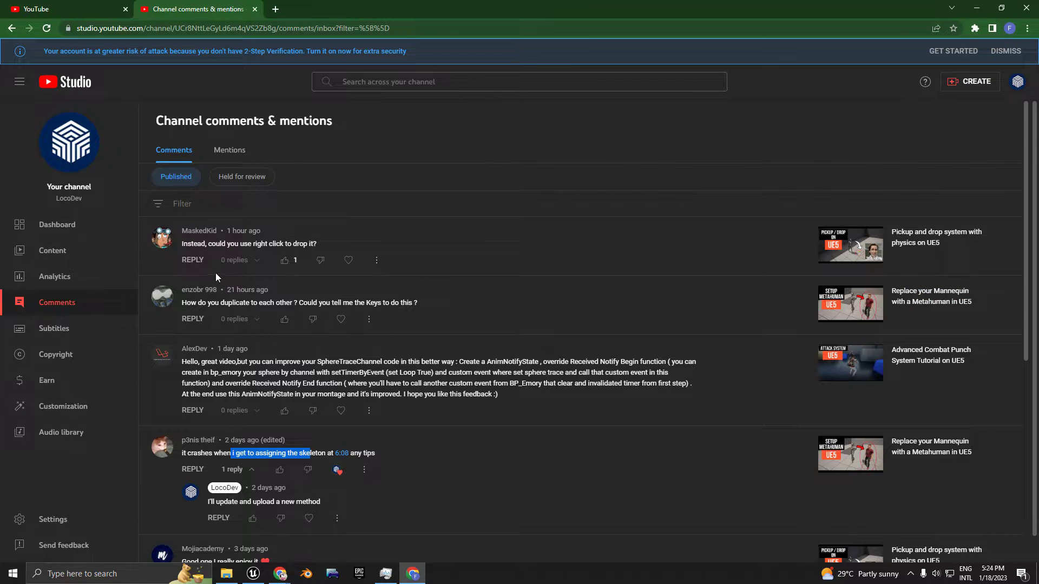
Switch to Unreal Editor's ThirdPersonMap level and select the red-shirted BP_Oskar MetaHuman standing beside BP_Hana
left_click(253, 575)
left_click(82, 23)
right_click_drag(523, 211, 398, 209)
key("w")
key("s")
key("w")
key("w")
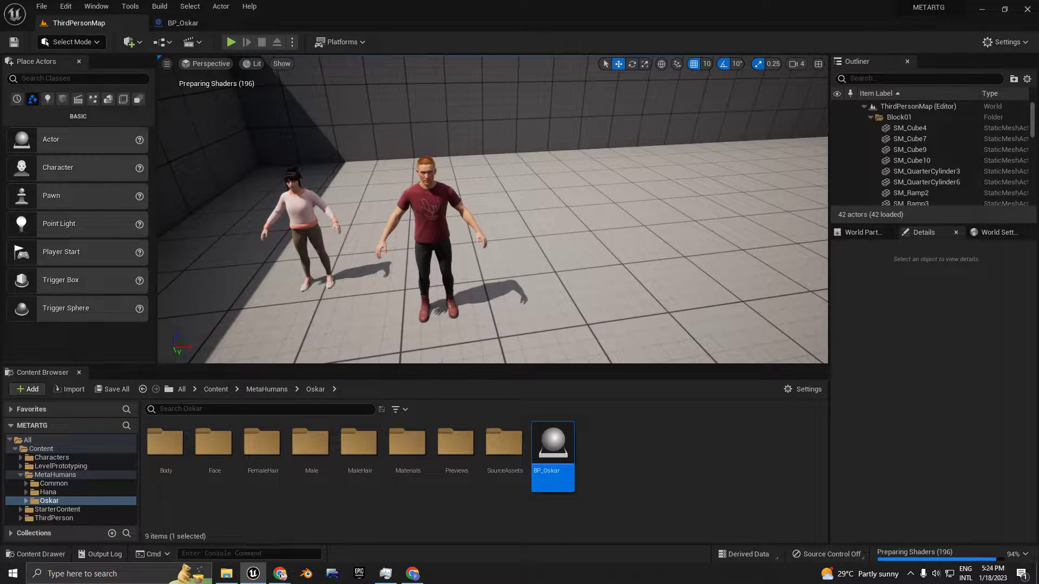
right_click_drag(244, 149, 238, 148)
left_click(523, 261)
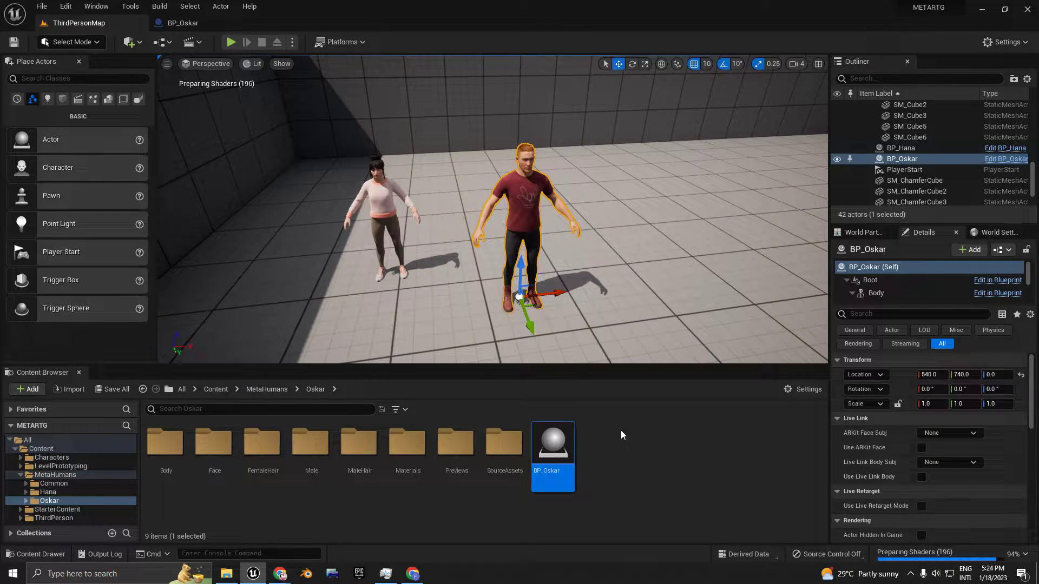
Go up from the Oskar folder to the project's root Content folder
left_click(536, 511)
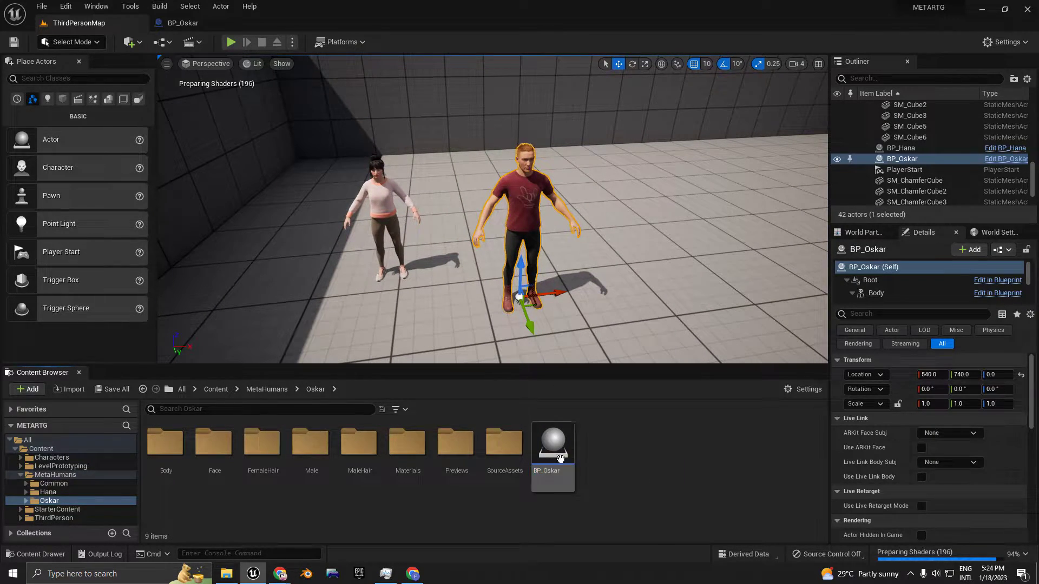
right_click_drag(487, 314, 505, 308)
key("s")
left_click(266, 389)
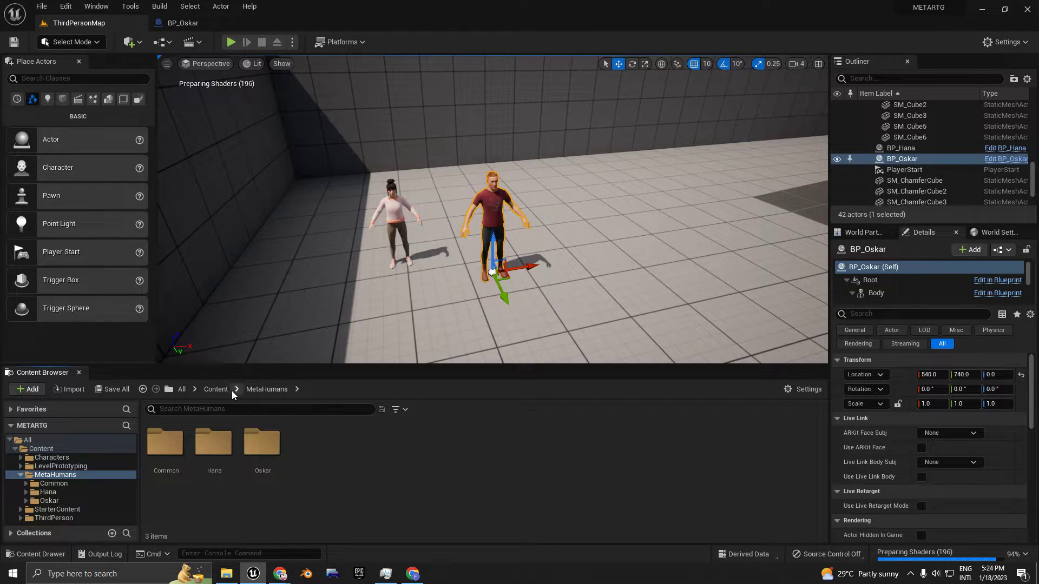
left_click(224, 391)
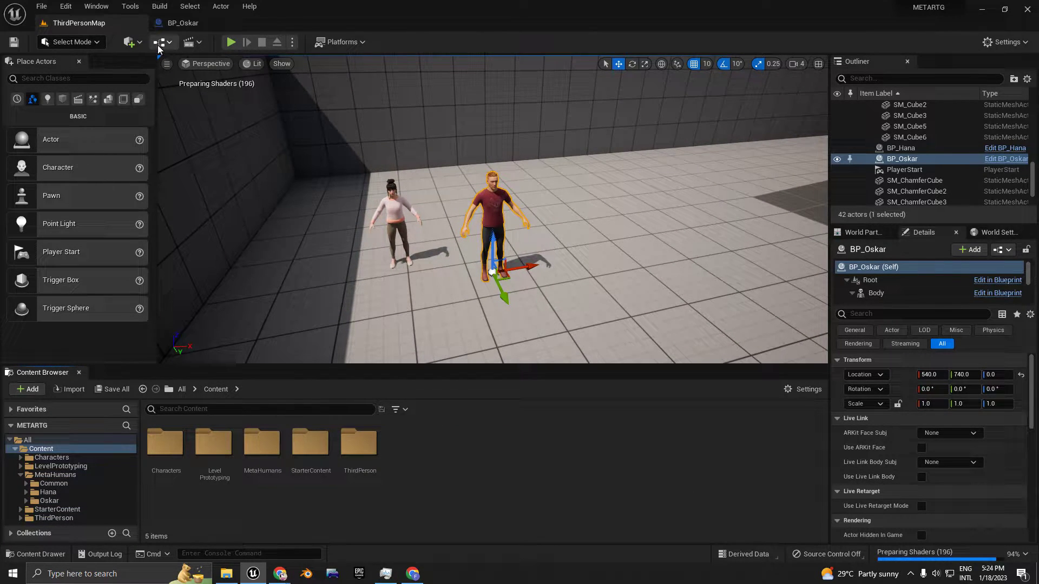
Look at the Quixel Bridge entry among the options for adding content to the project
left_click(51, 7)
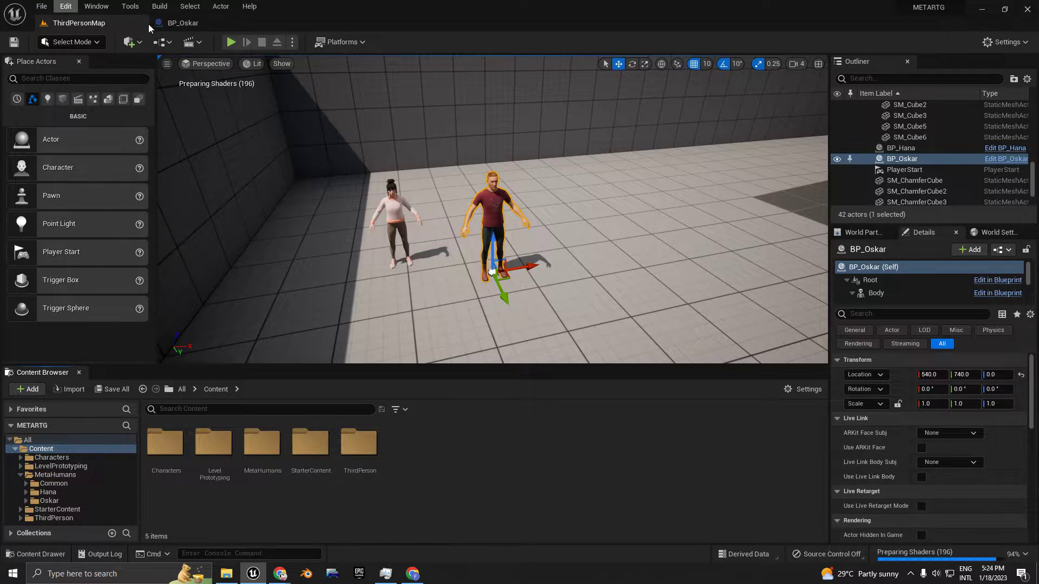
left_click(128, 42)
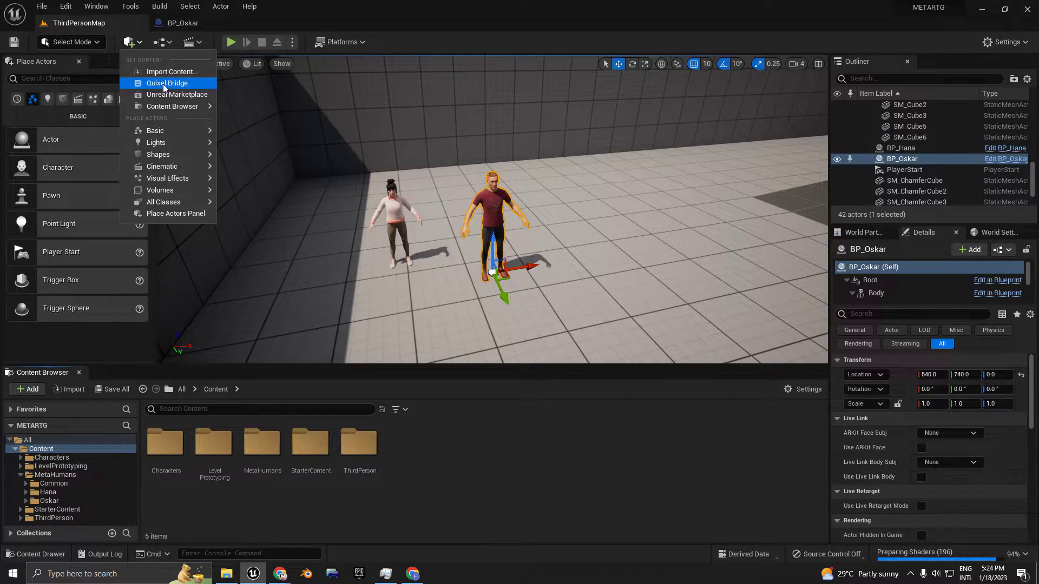
left_click(129, 42)
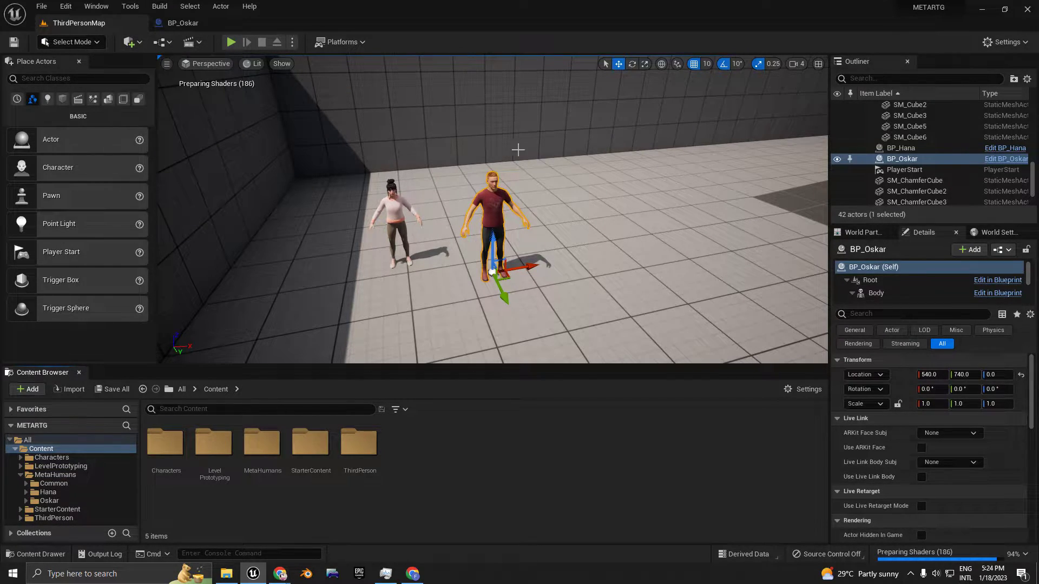
right_click_drag(607, 225, 549, 230)
right_click_drag(441, 252, 463, 252)
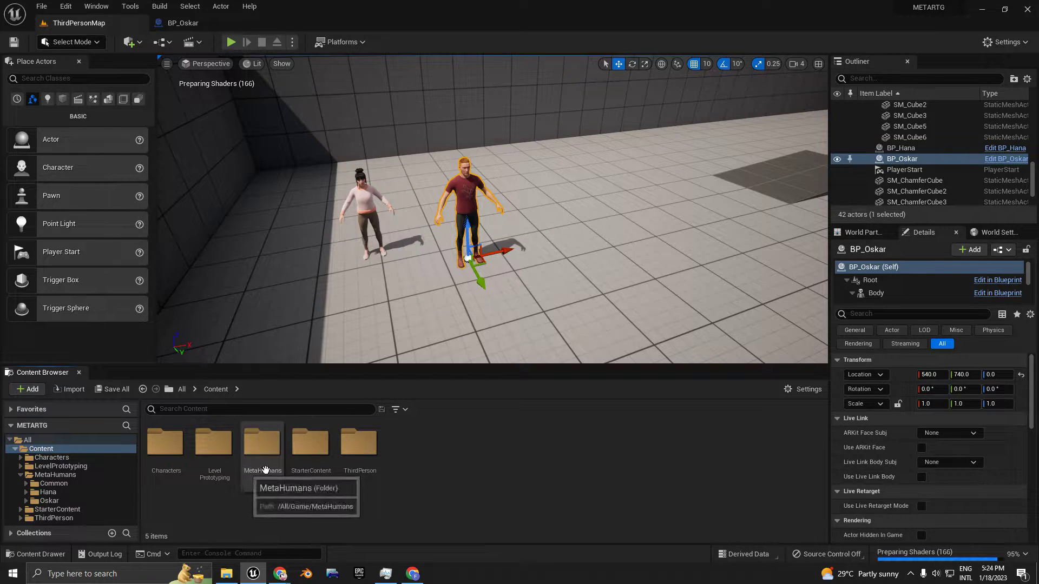
Open the BP_Oskar blueprint from the MetaHumans/Oskar folder and frame the whole character in its viewport
double_click(254, 449)
double_click(262, 447)
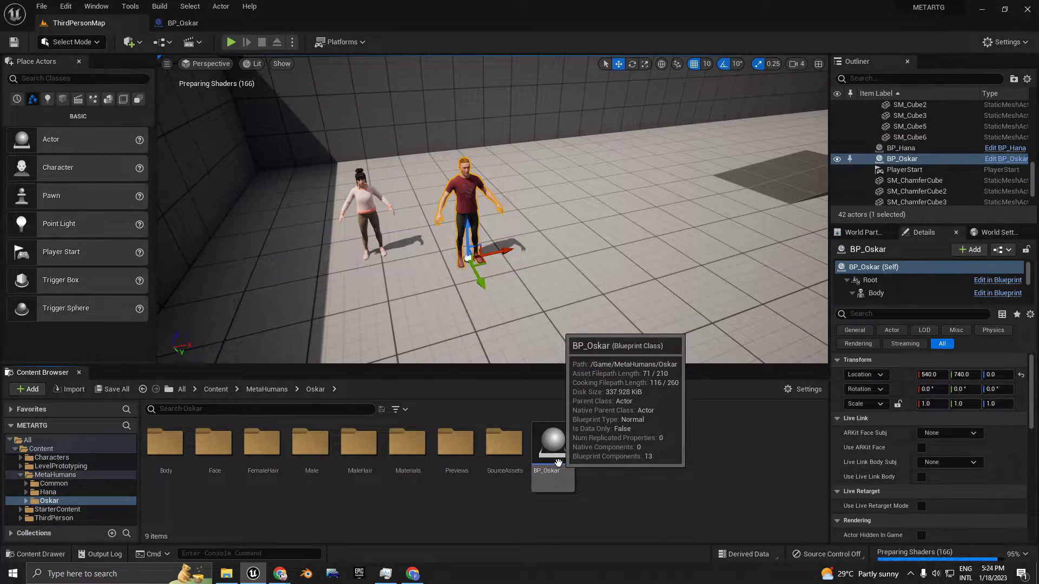
double_click(557, 462)
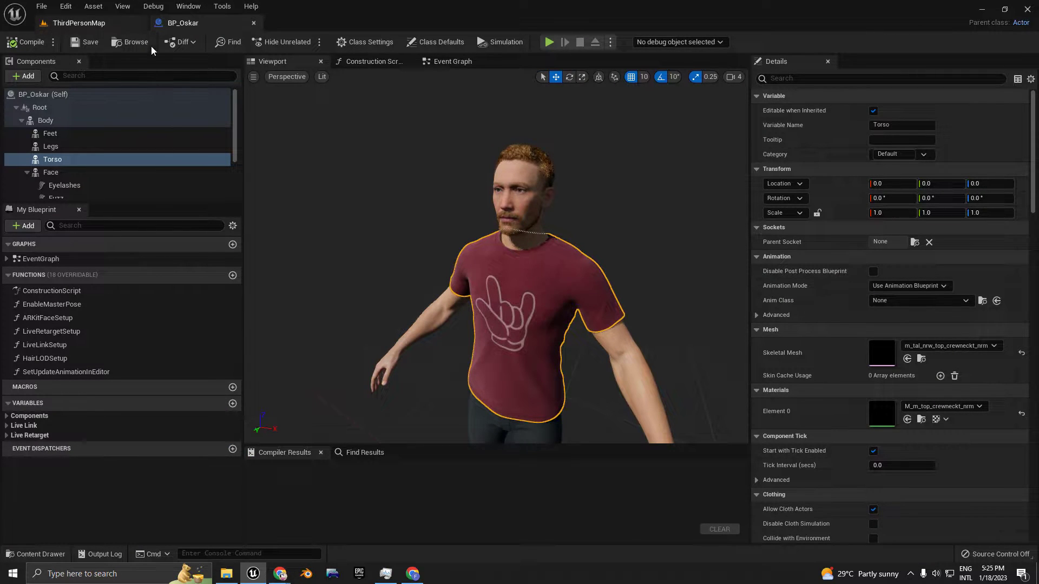
key("f")
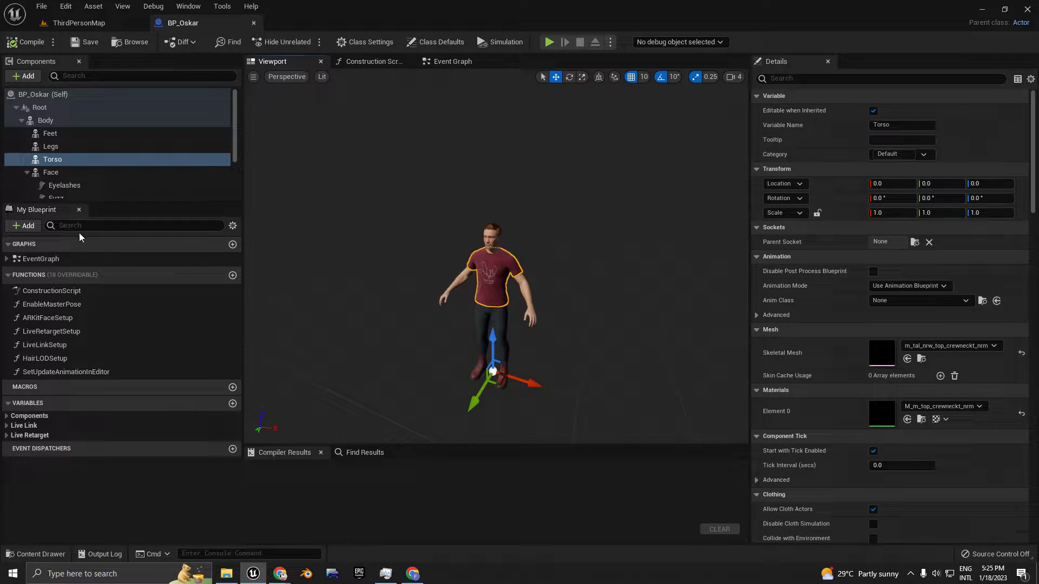
Examine BP_Oskar's Face, Legs and Body components and its event graph, with more room given to the component list
left_click_drag(109, 203, 110, 254)
left_click(26, 172)
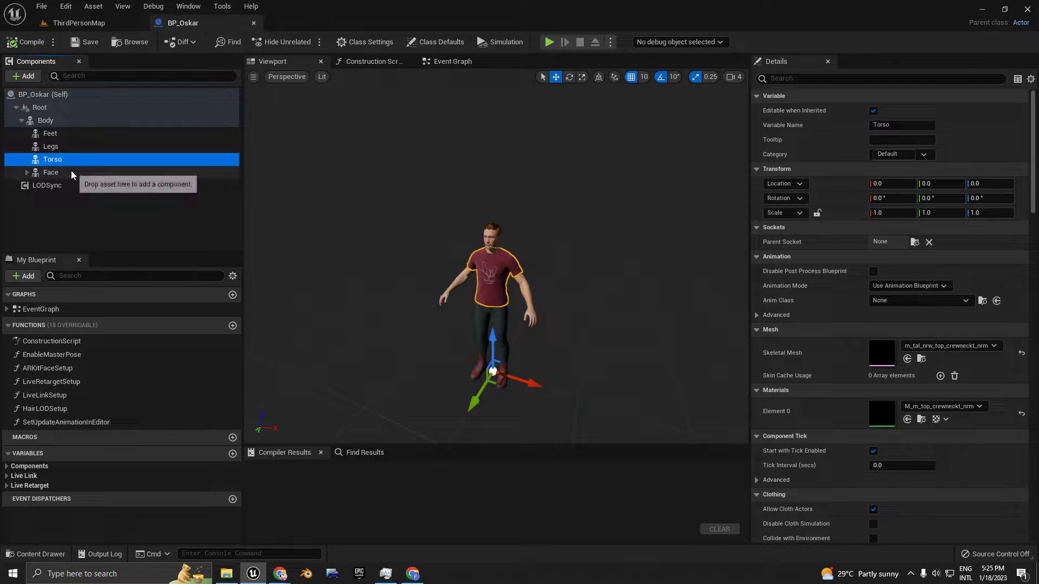
left_click(74, 172)
left_click(71, 145)
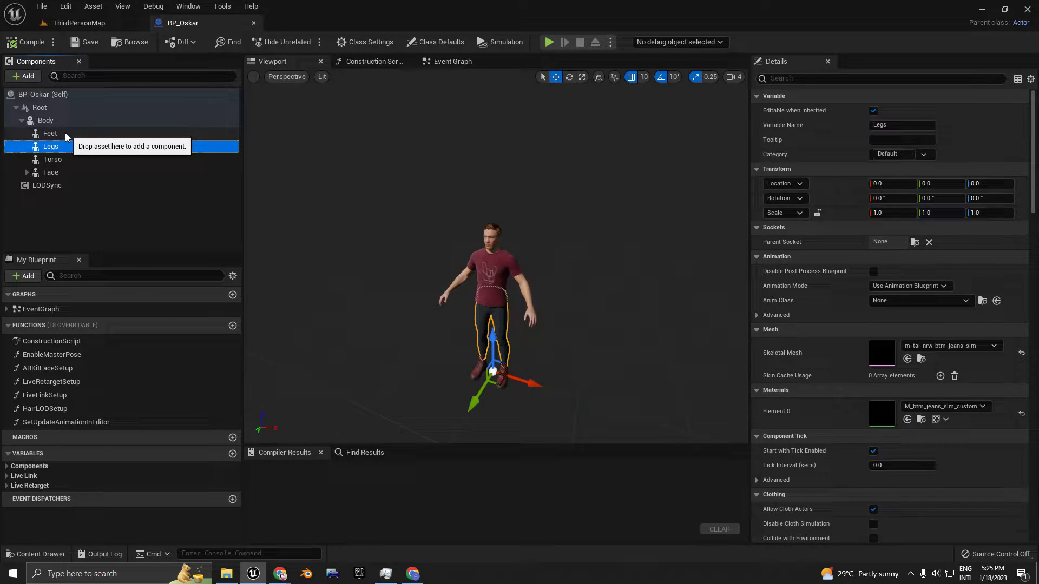
left_click(53, 122)
left_click(456, 62)
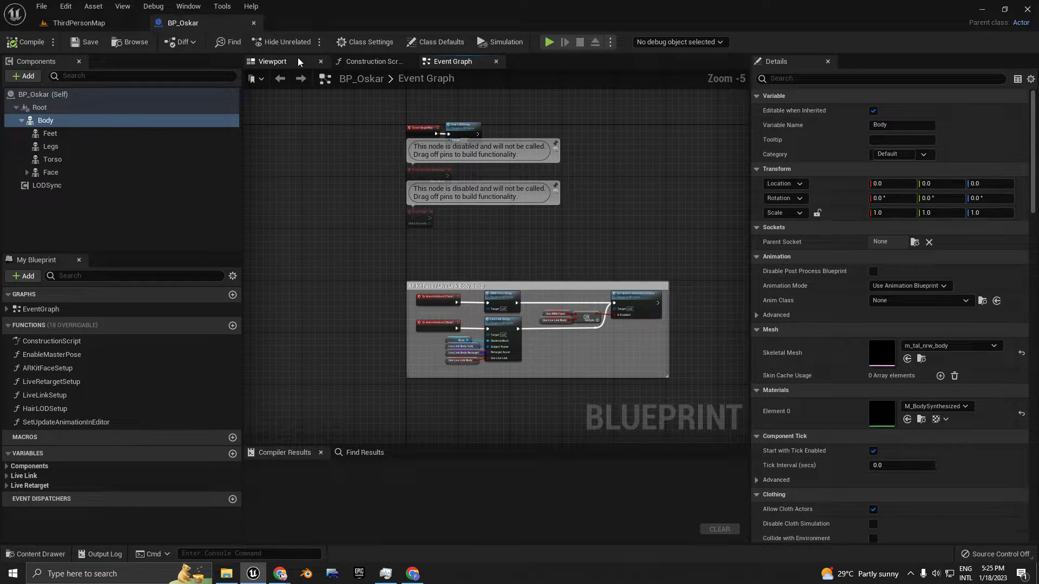
left_click(272, 61)
Return to the ThirdPersonMap level and search the Content folder for "third"
left_click(79, 23)
left_click(215, 389)
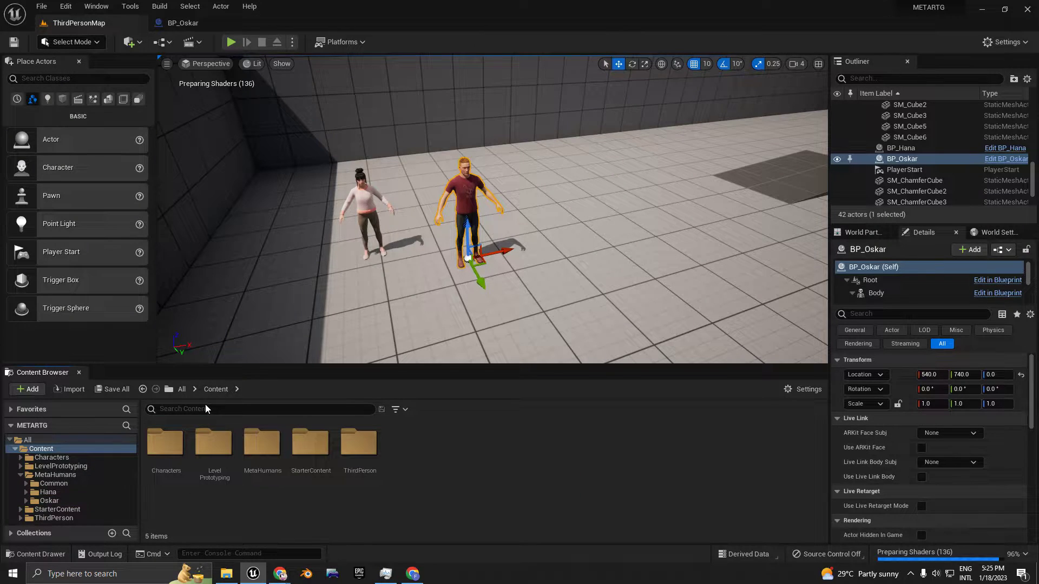
key("BackSpace")
key("BackSpace")
key("BackSpace")
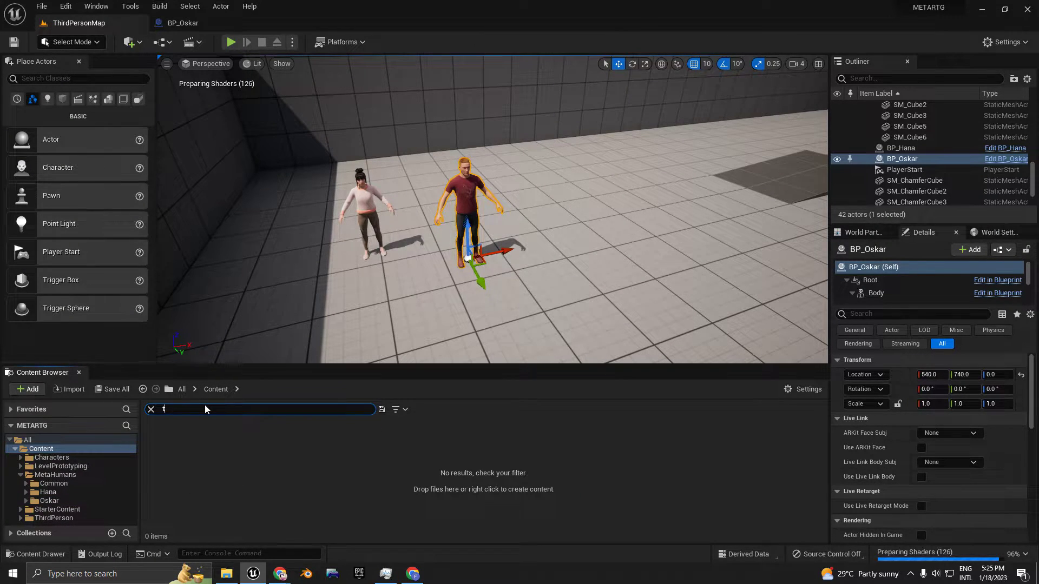
type("hird")
key("Return")
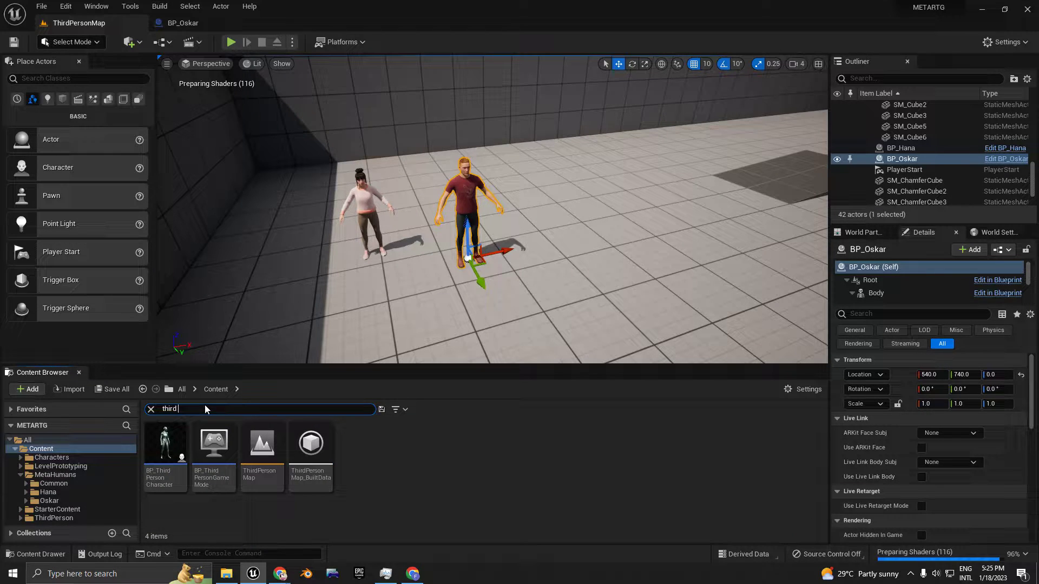
Open the BP_ThirdPersonCharacter blueprint and show its mannequin mesh in the 3D viewport
left_click(173, 482)
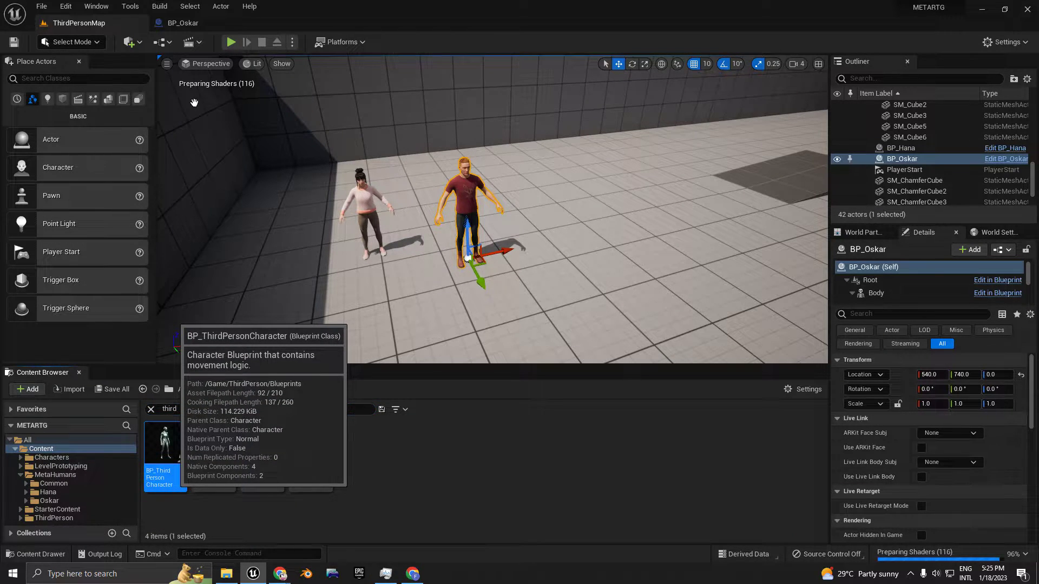
double_click(165, 446)
scroll(405, 162, "down", 2)
right_click_drag(404, 176, 388, 137)
left_click_drag(313, 146, 513, 307)
left_click(272, 61)
right_click_drag(428, 140, 390, 130)
key("w")
scroll(489, 132, "down", 5)
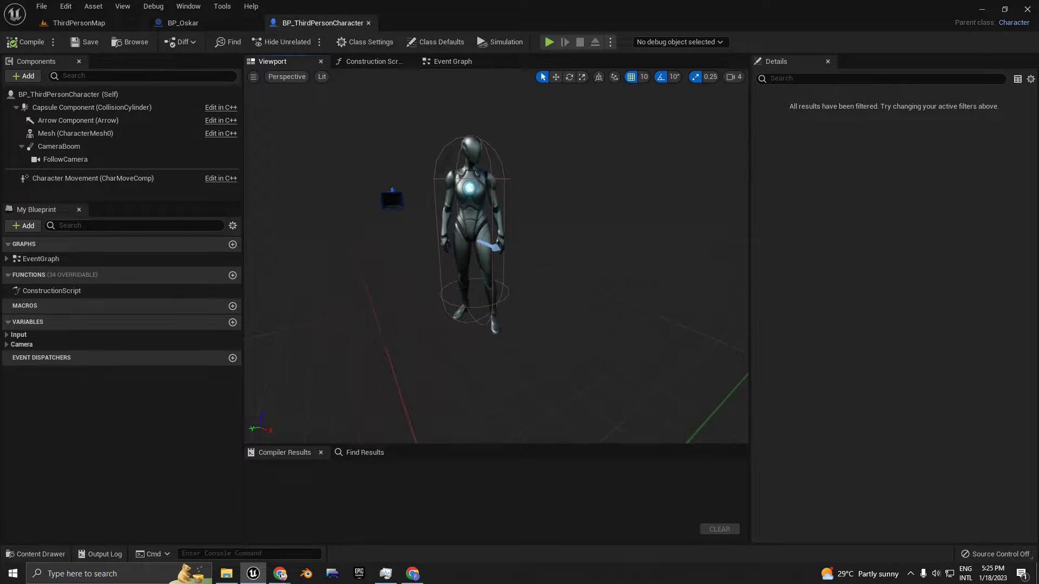
Play-test ThirdPersonMap by running and jumping around with the default mannequin, and end the play session
left_click(76, 24)
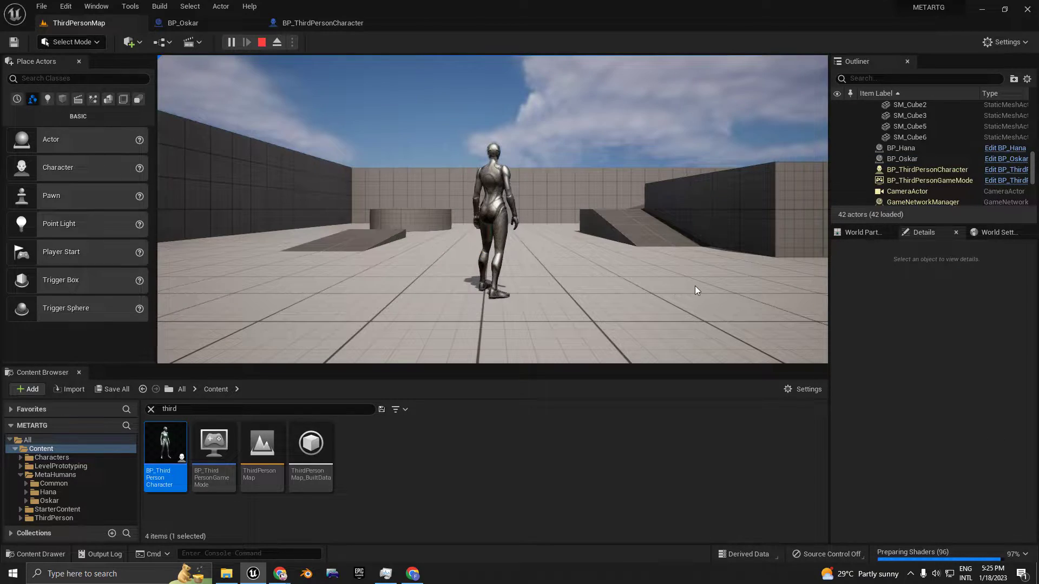
left_click(697, 290)
key("w")
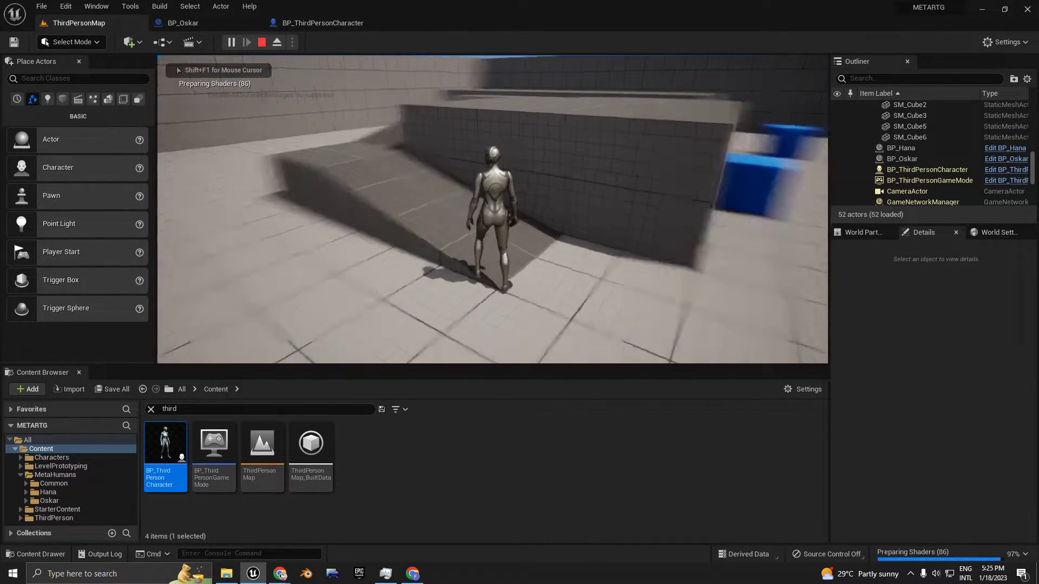
key("w")
key("w")
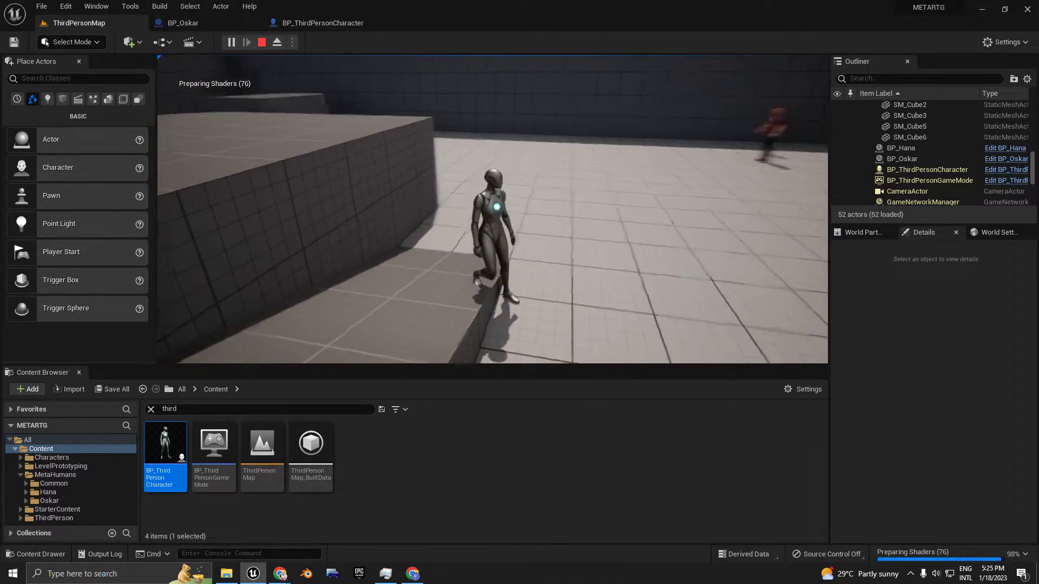
key("w")
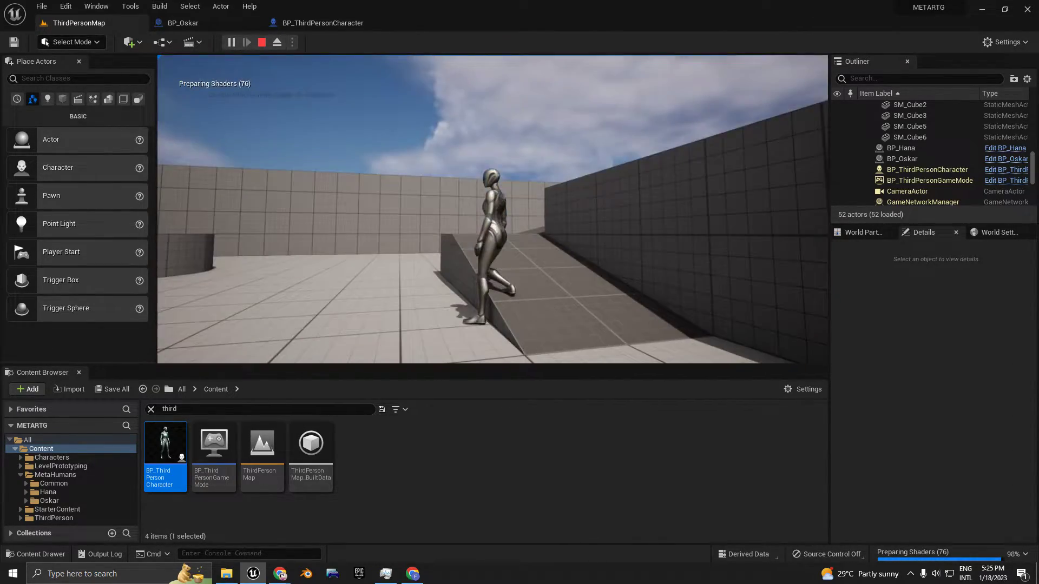
key("d")
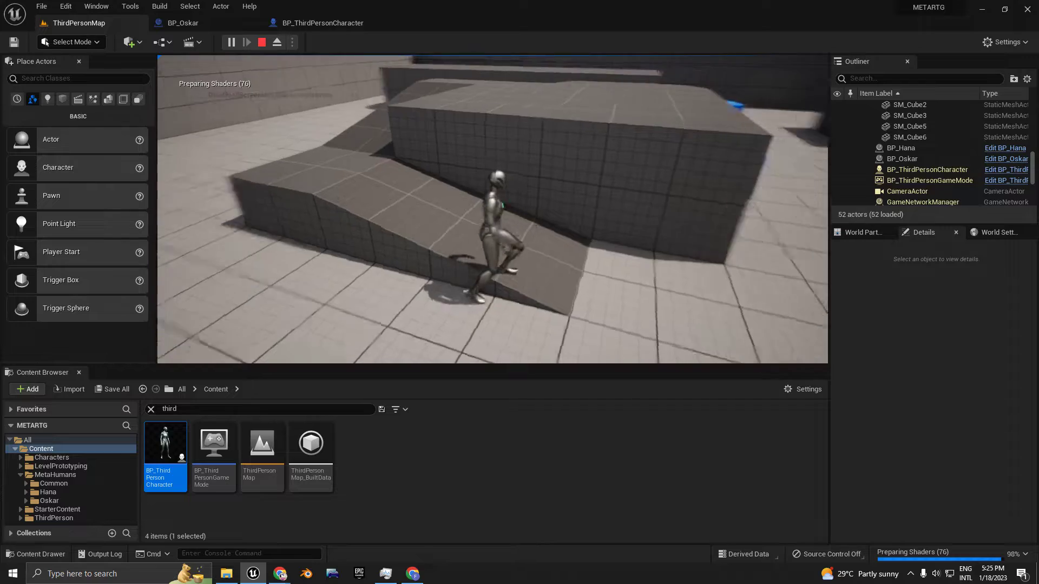
key("s")
key("w")
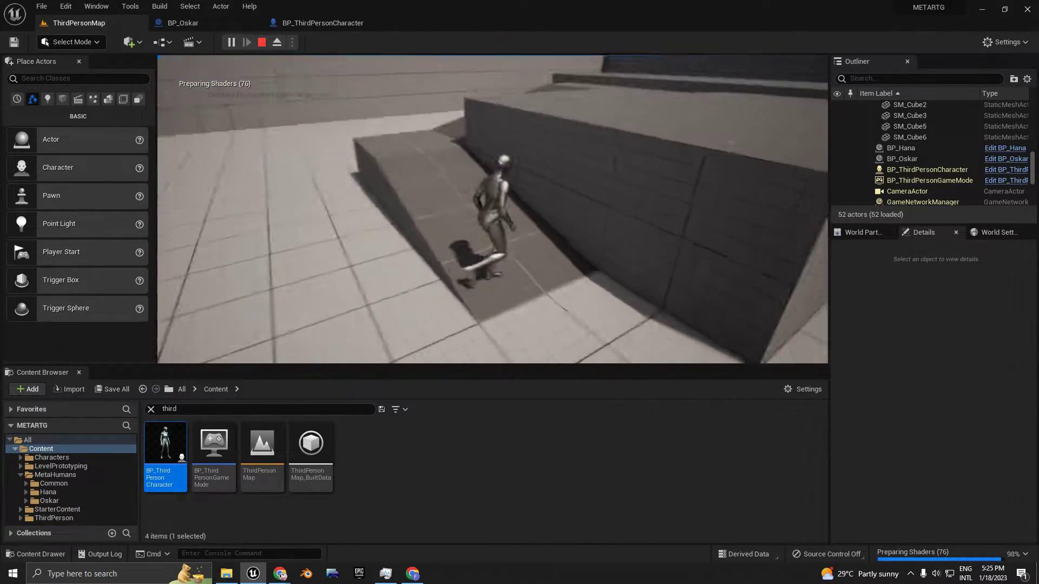
key("w")
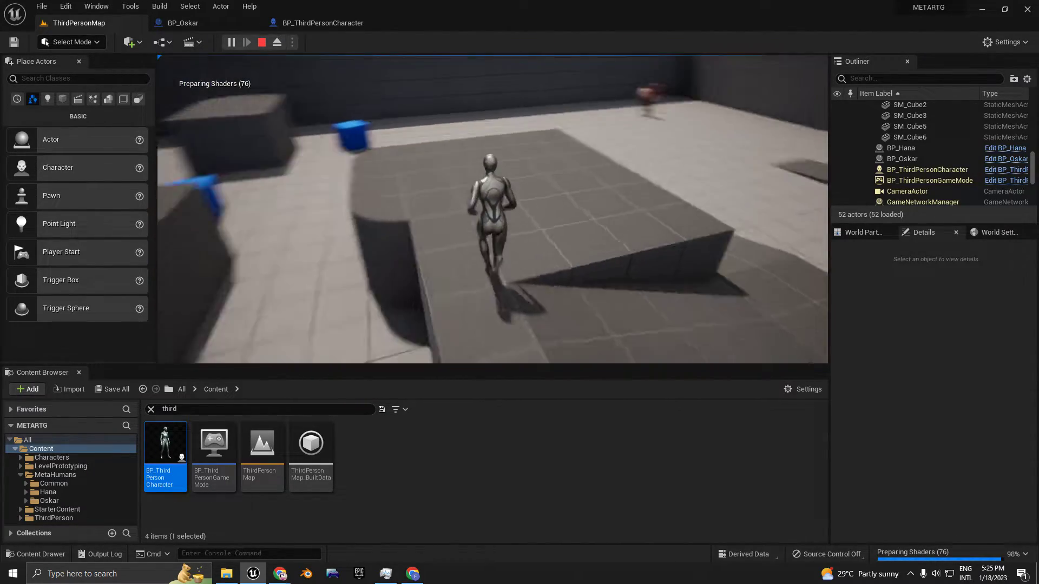
key("w")
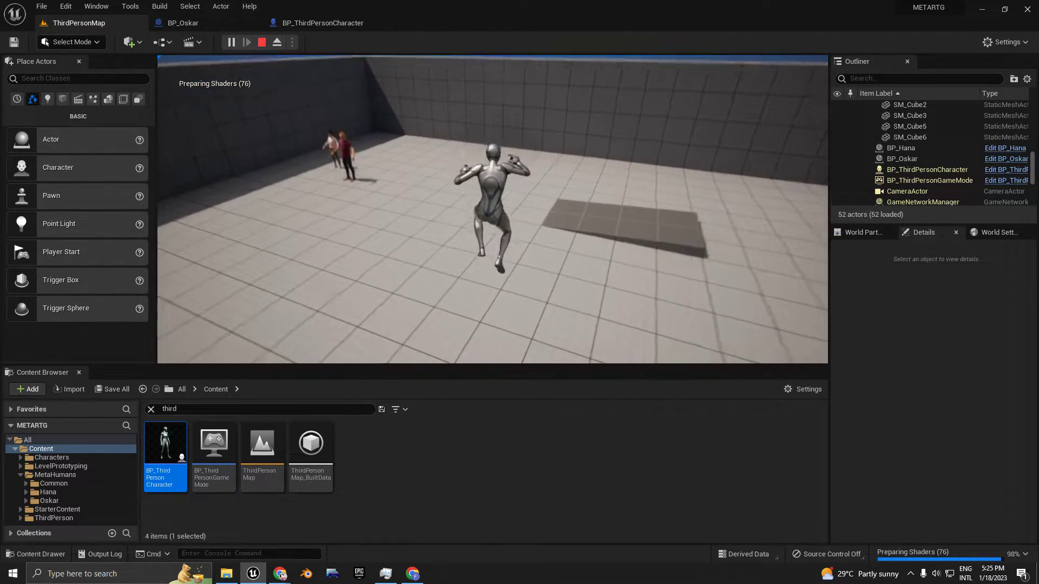
key("w")
key("space")
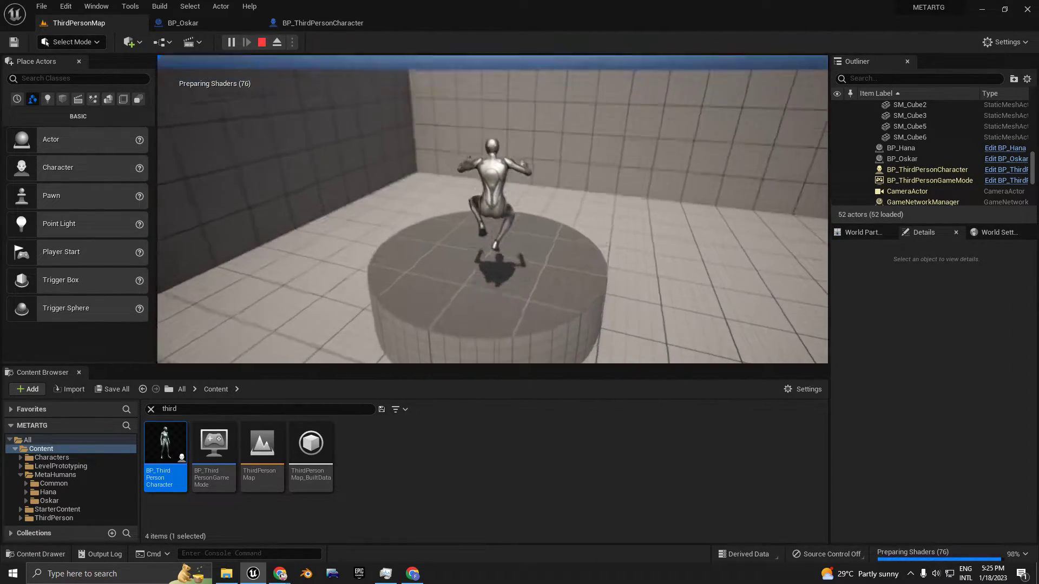
key("space")
key("w")
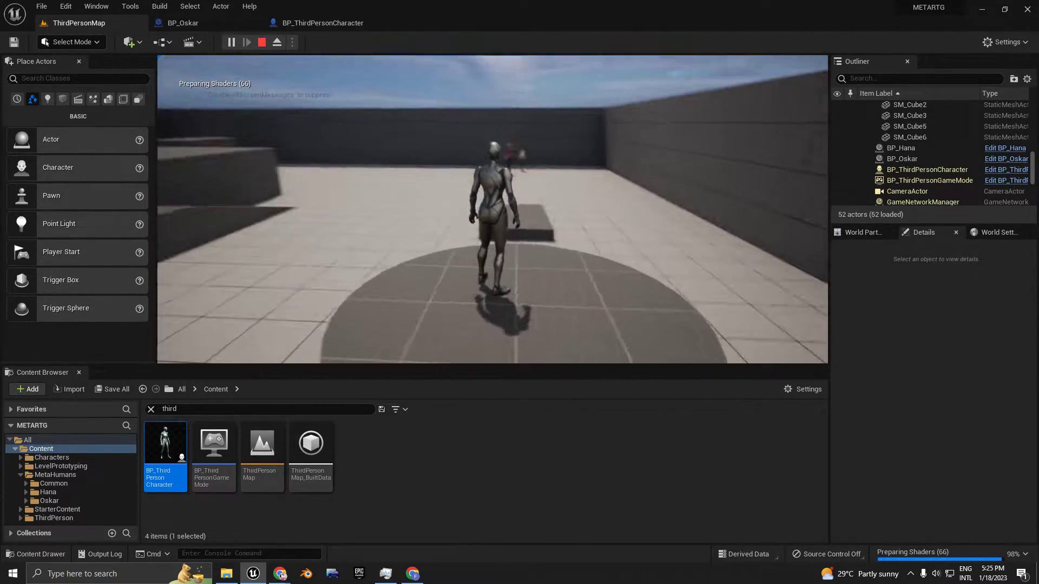
key("w")
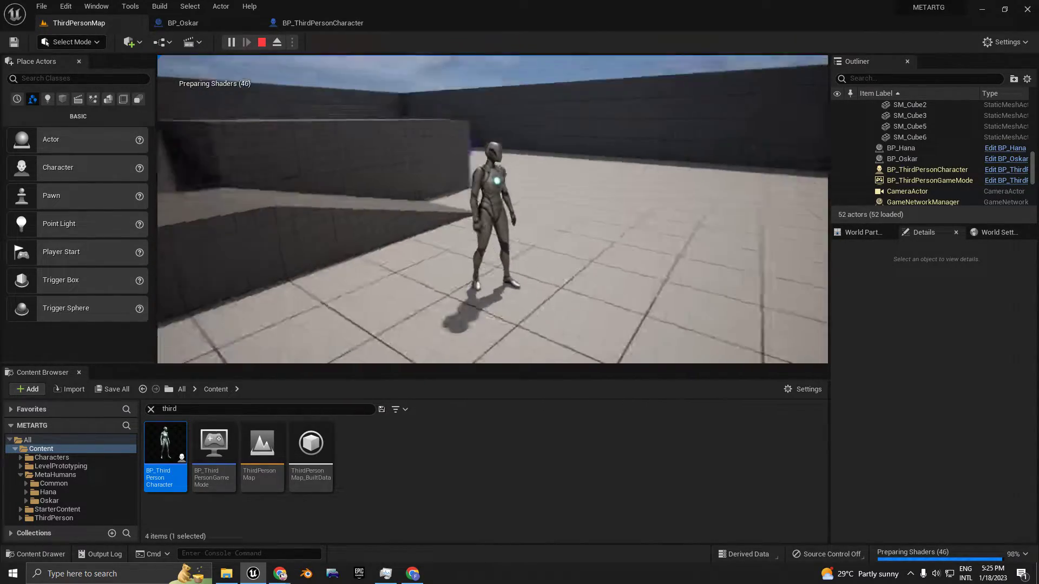
key("Escape")
key("Escape")
Examine the Hana and Oskar MetaHumans standing side by side in the level
right_click_drag(442, 199, 547, 183)
key("w")
key("a")
key("w")
key("a")
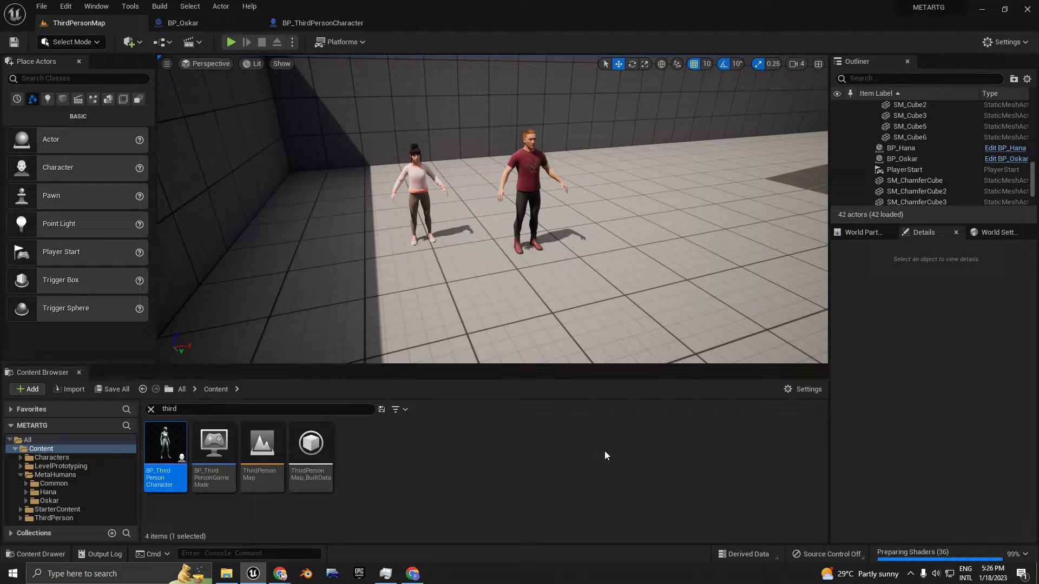
mouse_move(481, 317)
right_mouse_down()
mouse_move(504, 317)
mouse_move(476, 317)
mouse_move(487, 317)
right_mouse_up()
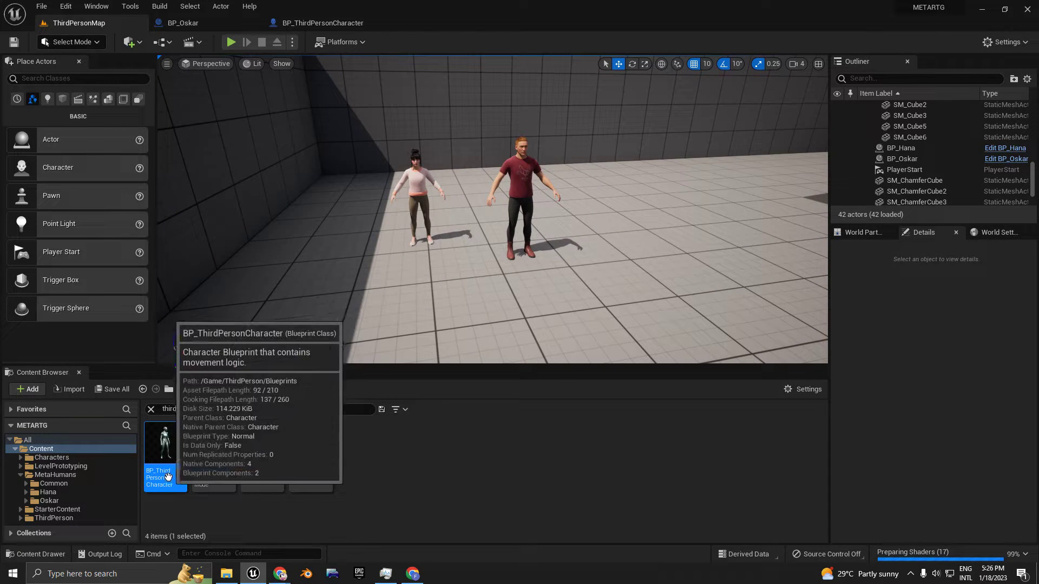
scroll(465, 81, "up", 2)
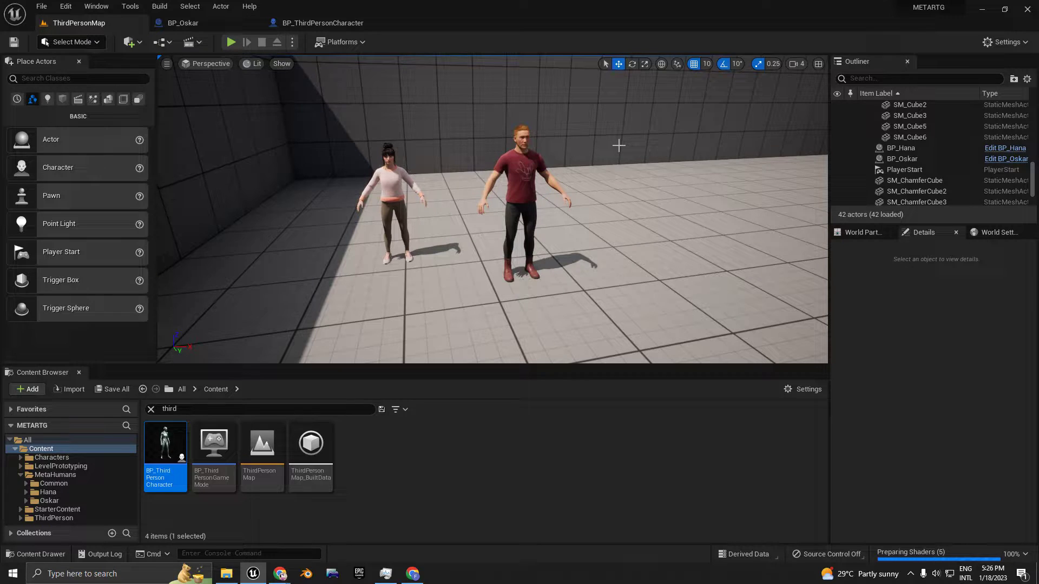
key("s")
right_click_drag(609, 146, 598, 139)
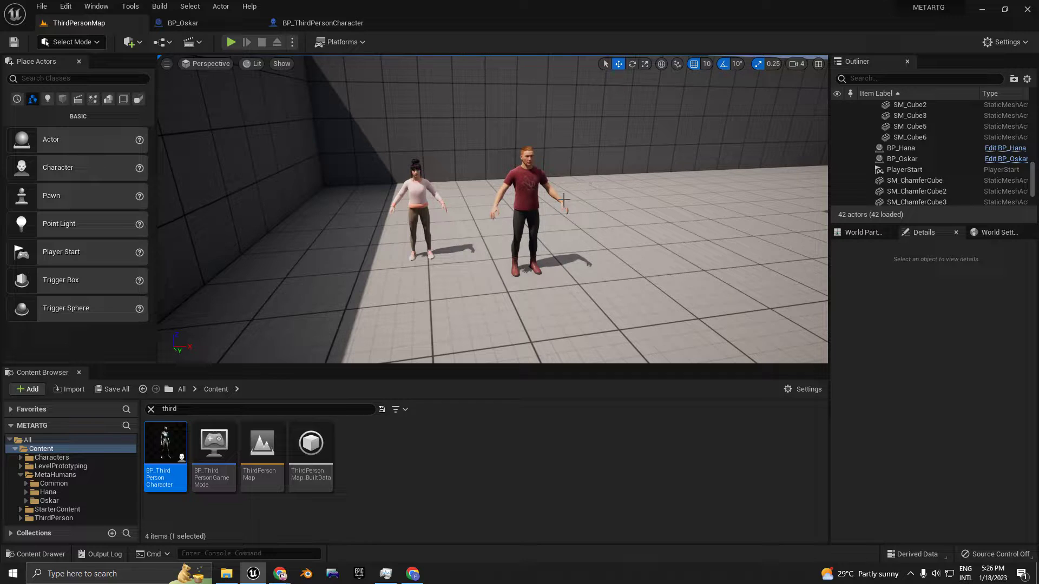
left_click(864, 233)
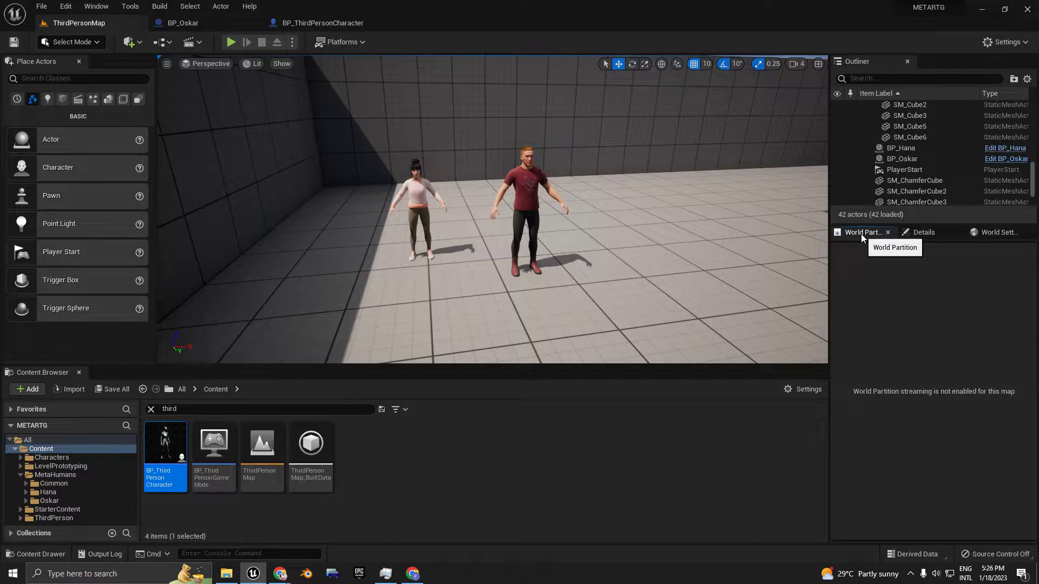
left_click(926, 232)
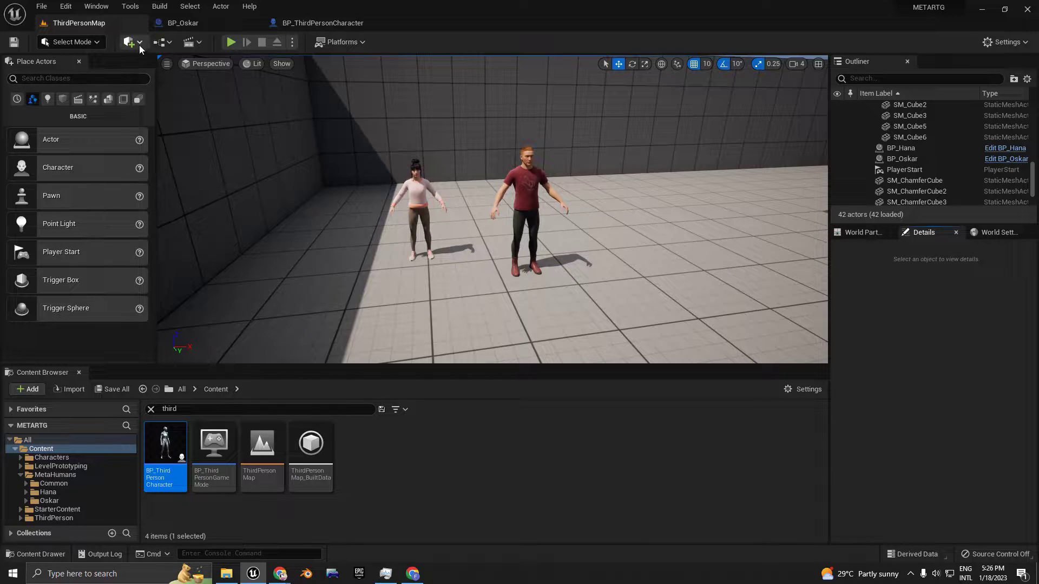
Return to the BP_Oskar blueprint and review the Anim Class setting of its Body component
left_click(181, 22)
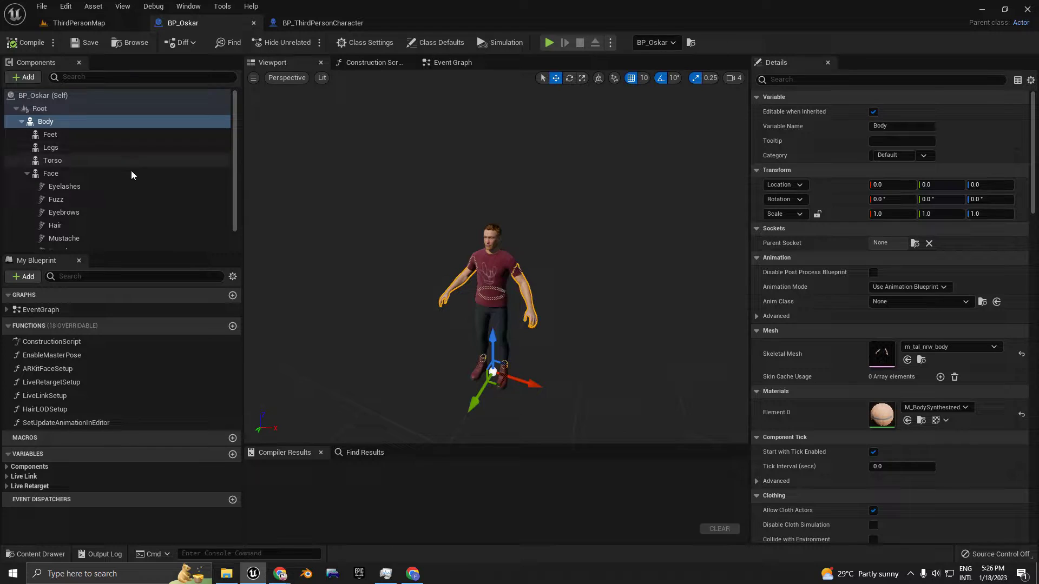
left_click(42, 121)
right_click_drag(536, 287, 547, 289)
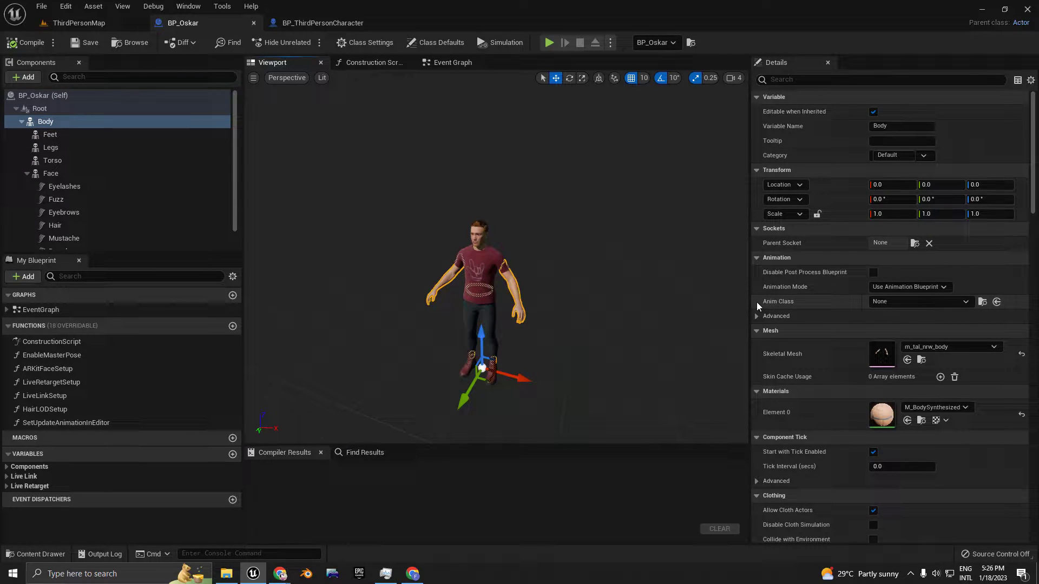
mouse_move(785, 305)
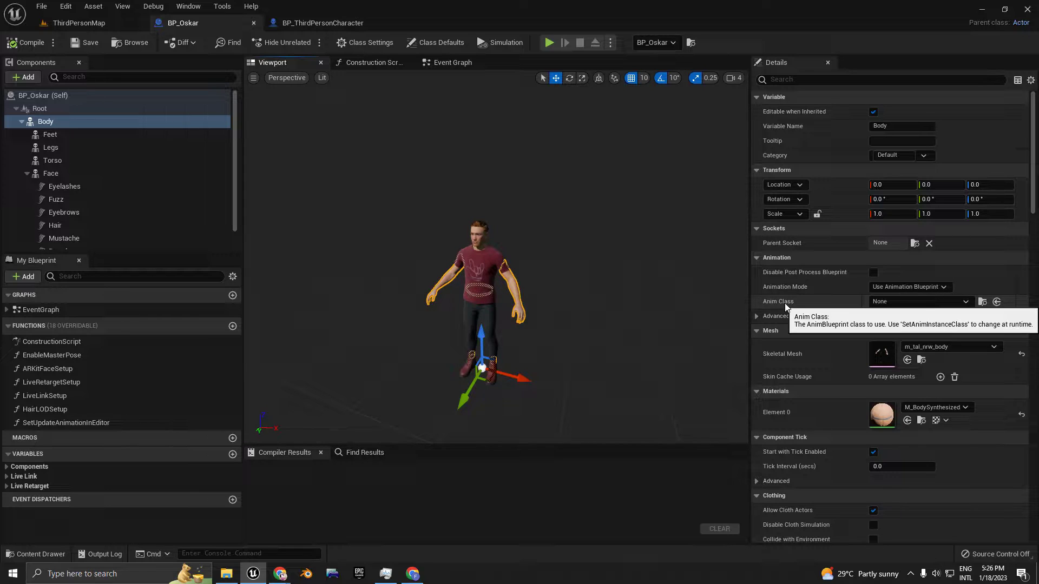
Reparent the BP_Oskar blueprint to BP_ThirdPersonCharacter through its class settings
left_click(358, 42)
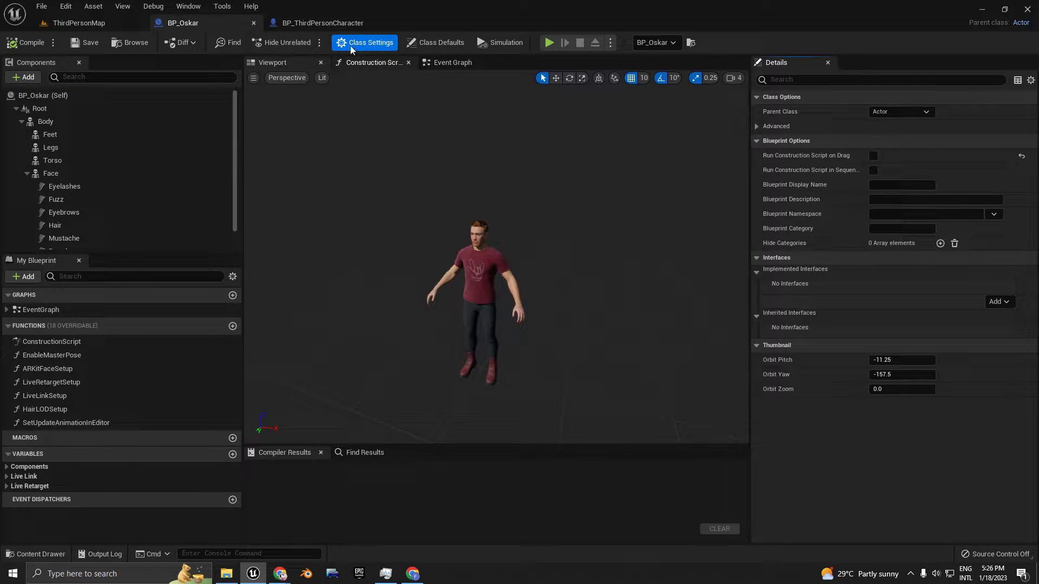
left_click(886, 111)
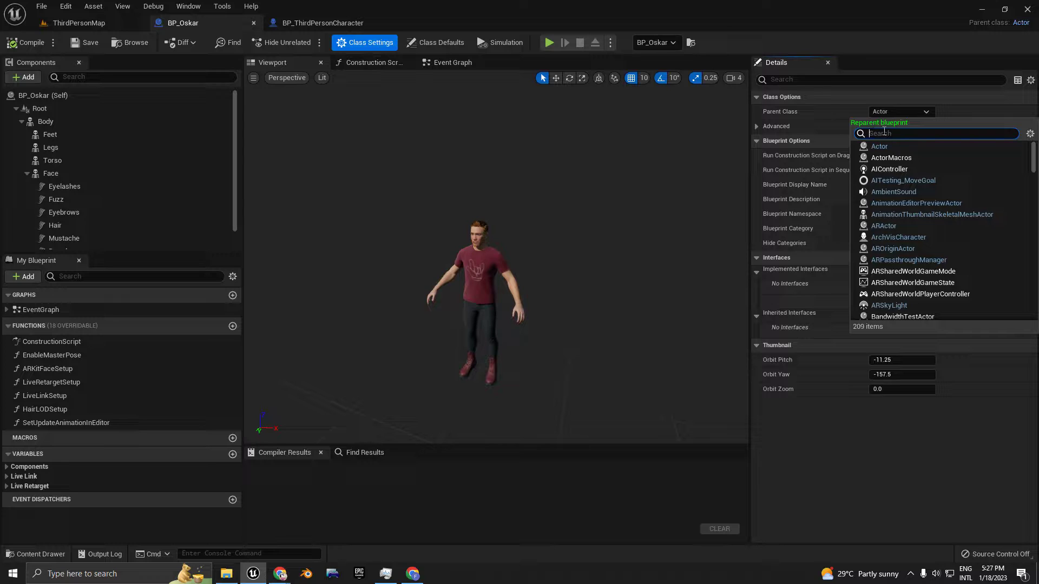
type("third")
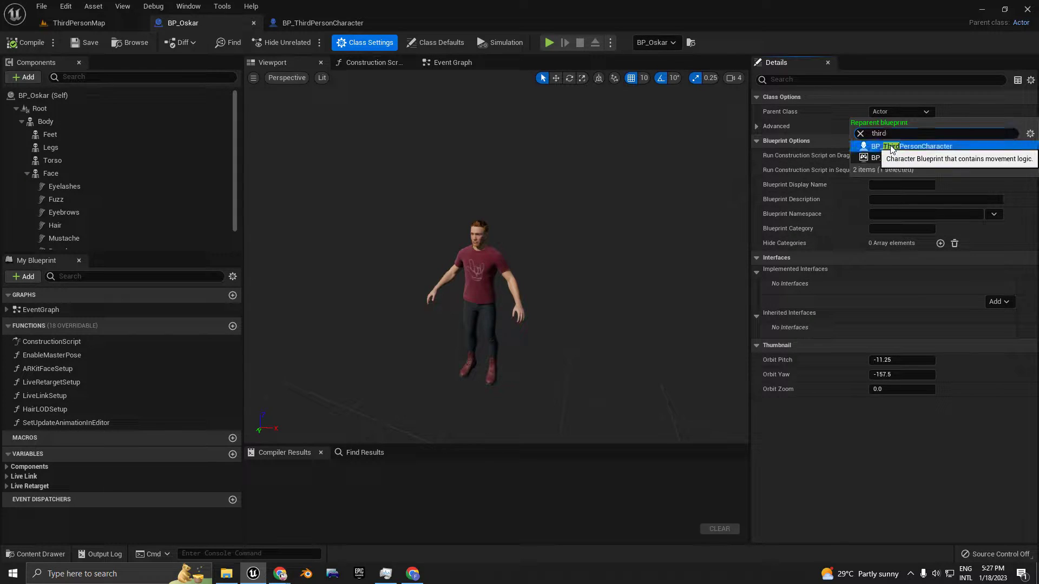
left_click(912, 146)
Examine how the inherited mannequin mesh sits relative to Oskar's body in the BP_Oskar viewport
right_click_drag(595, 213, 568, 271)
key("w")
left_click(479, 220)
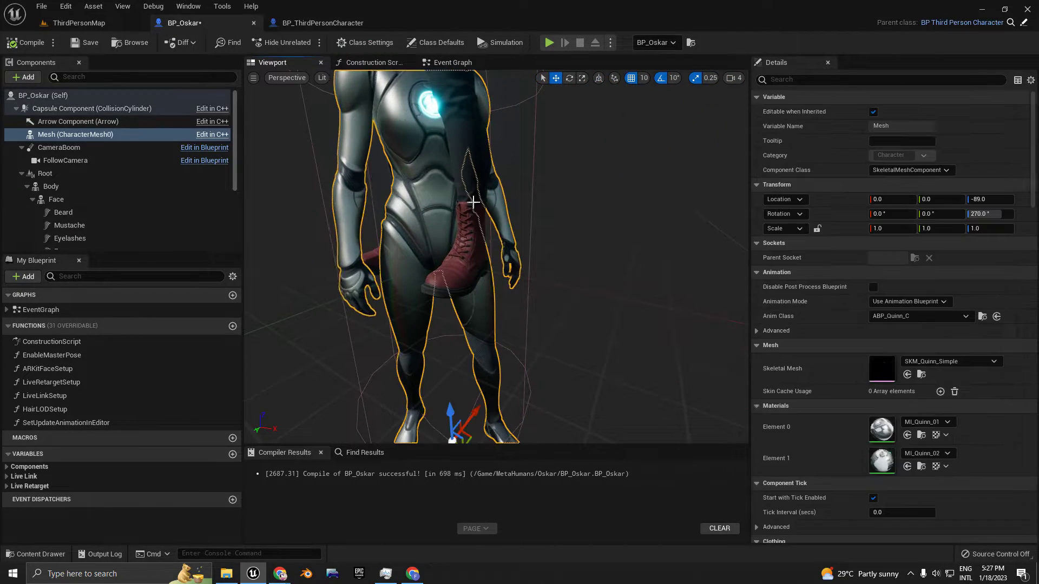
key("f")
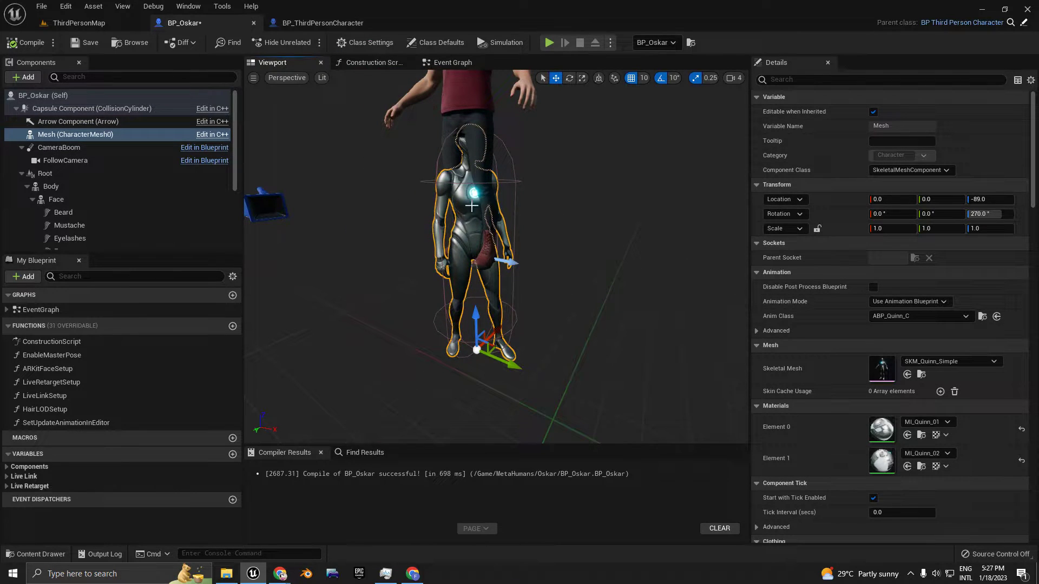
right_click_drag(486, 205, 460, 203)
key("s")
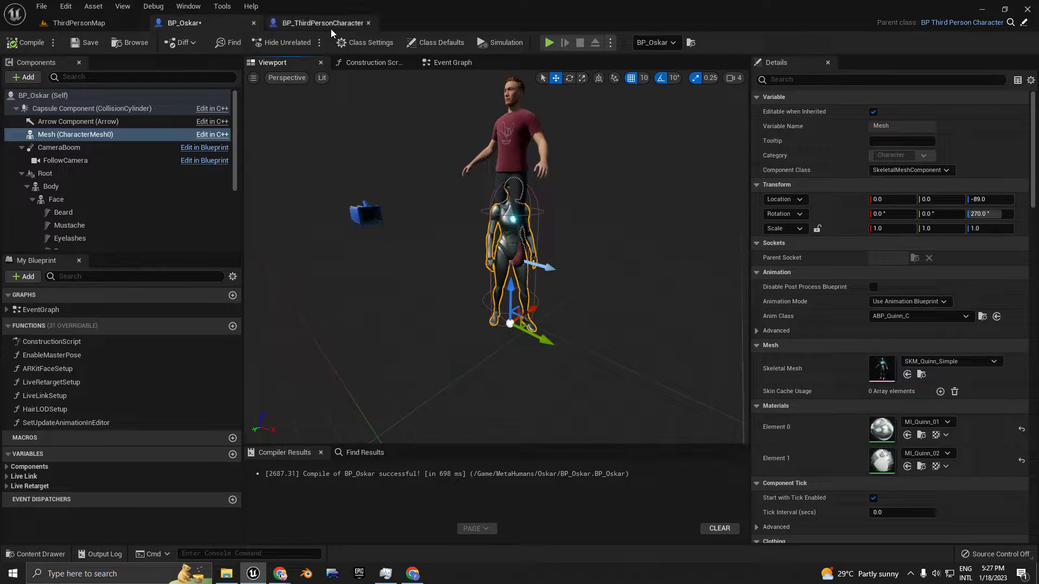
right_click_drag(576, 176, 602, 172)
key("w")
key("w")
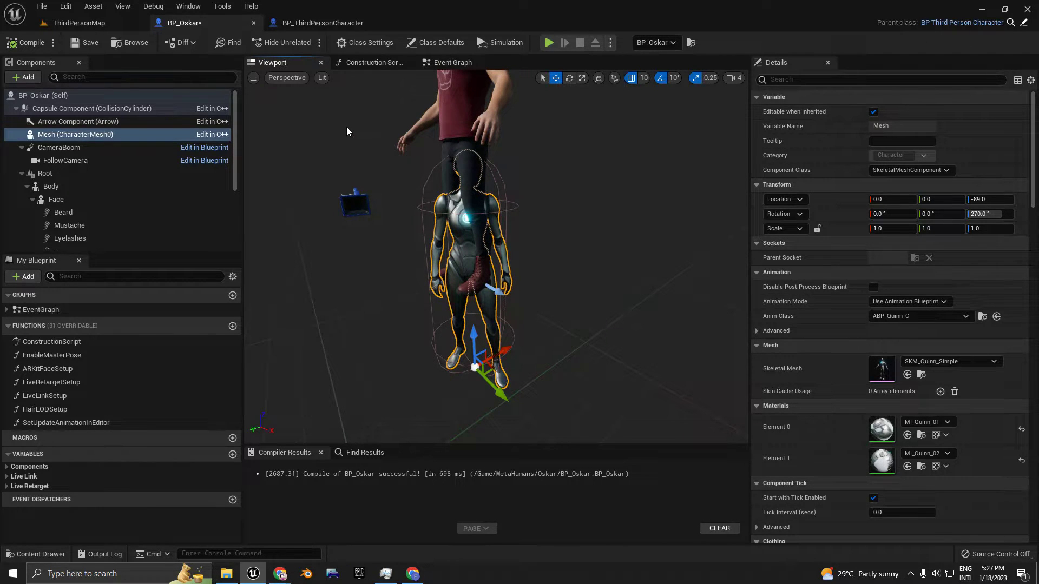
right_click_drag(347, 131, 395, 161)
key("s")
Compile and save BP_Oskar, and return to ThirdPersonMap with the "third" content search cleared
left_click(38, 47)
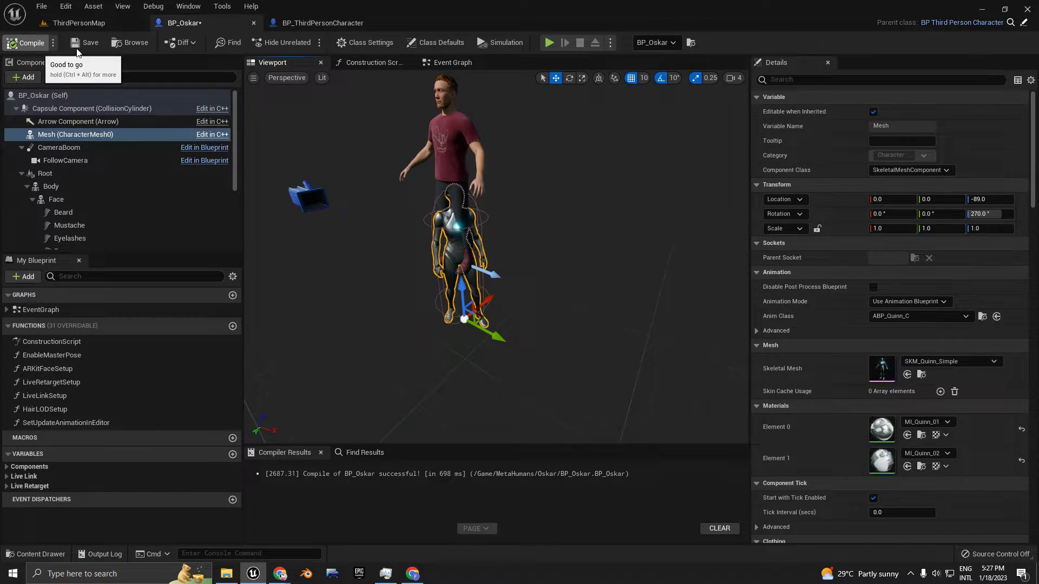
left_click(91, 43)
left_click(83, 23)
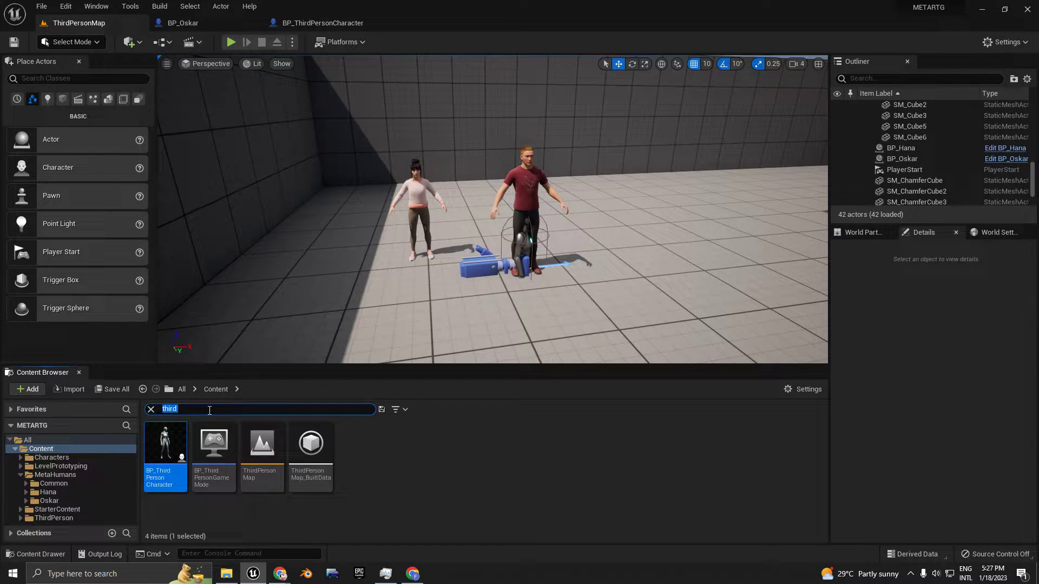
key("BackSpace")
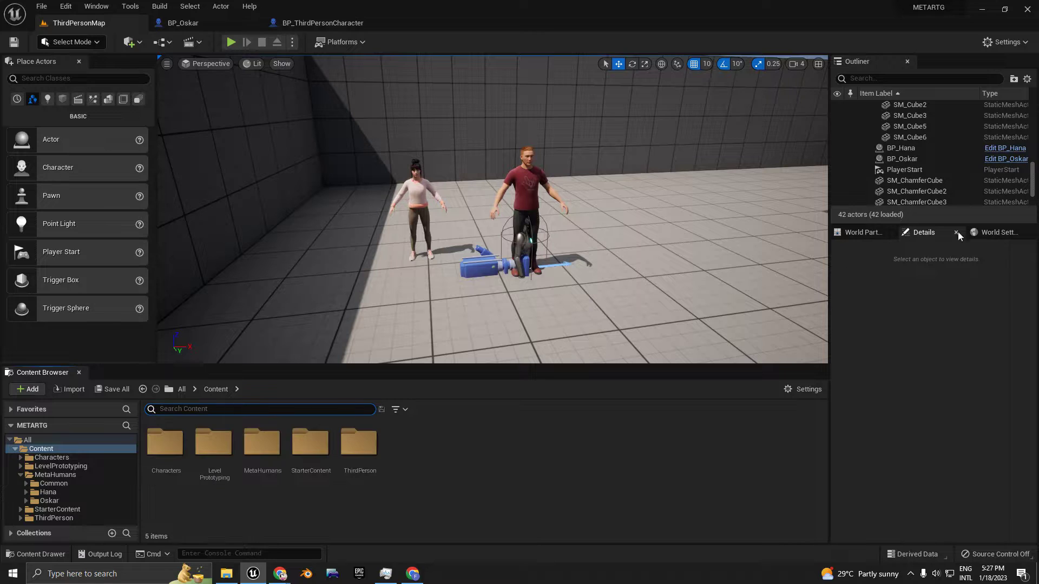
Set the Default Pawn Class of ThirdPersonMap's selected game mode to BP_Oskar in the world settings
left_click(998, 237)
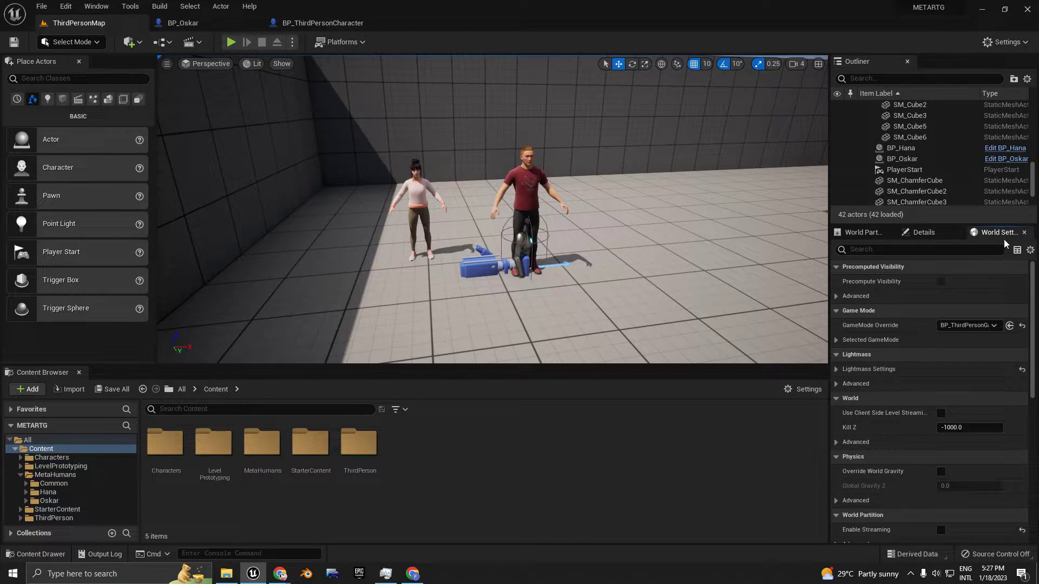
left_click(130, 8)
mouse_move(98, 8)
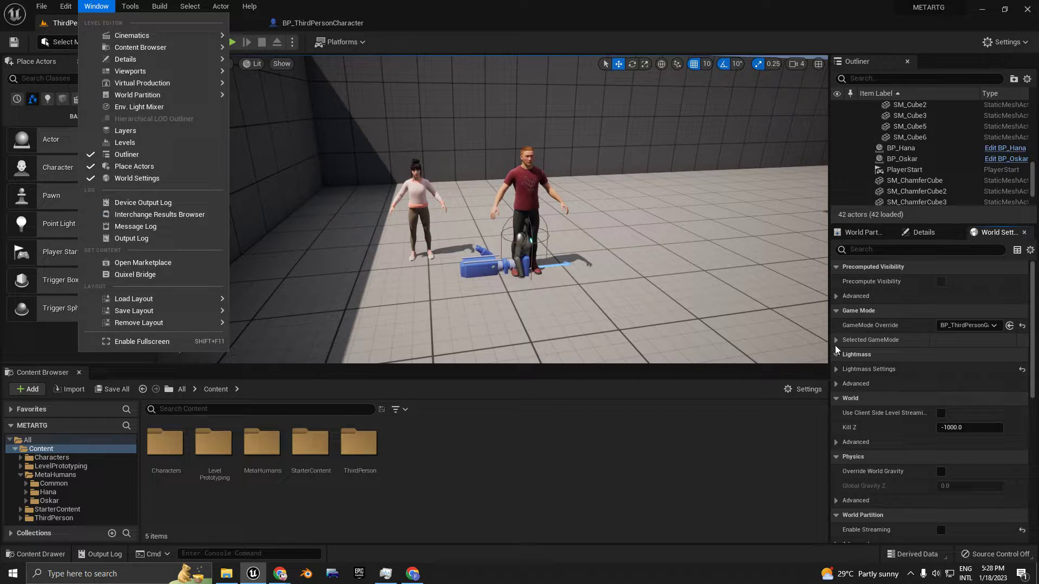
left_click(854, 340)
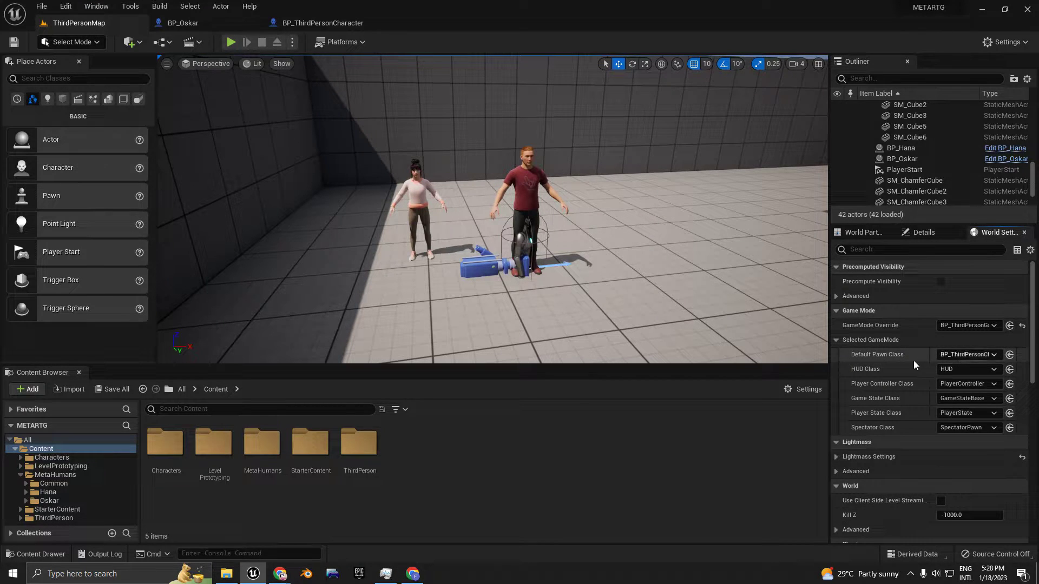
left_click(955, 354)
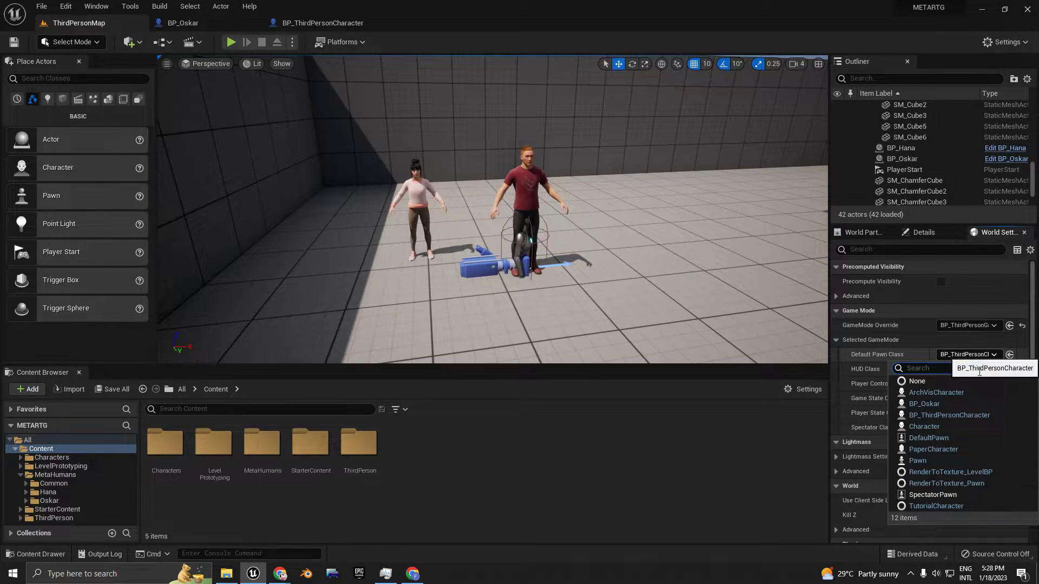
left_click(924, 404)
Select the BP_Oskar actor in the level and raise it vertically above the floor
right_click_drag(551, 212, 577, 235)
left_click(577, 235)
left_click(480, 186)
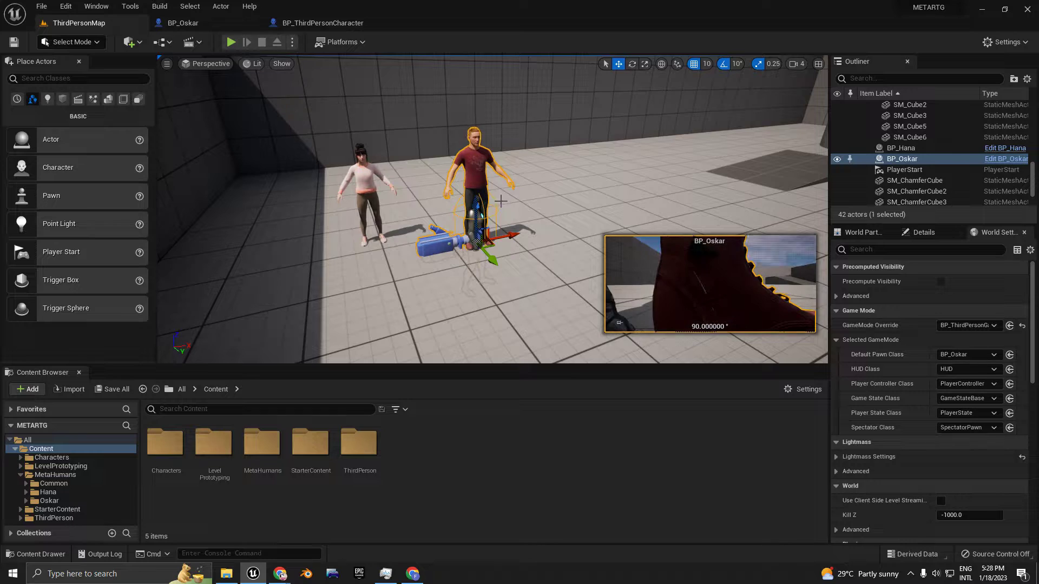
left_click_drag(476, 208, 476, 137)
right_click_drag(554, 150, 509, 130)
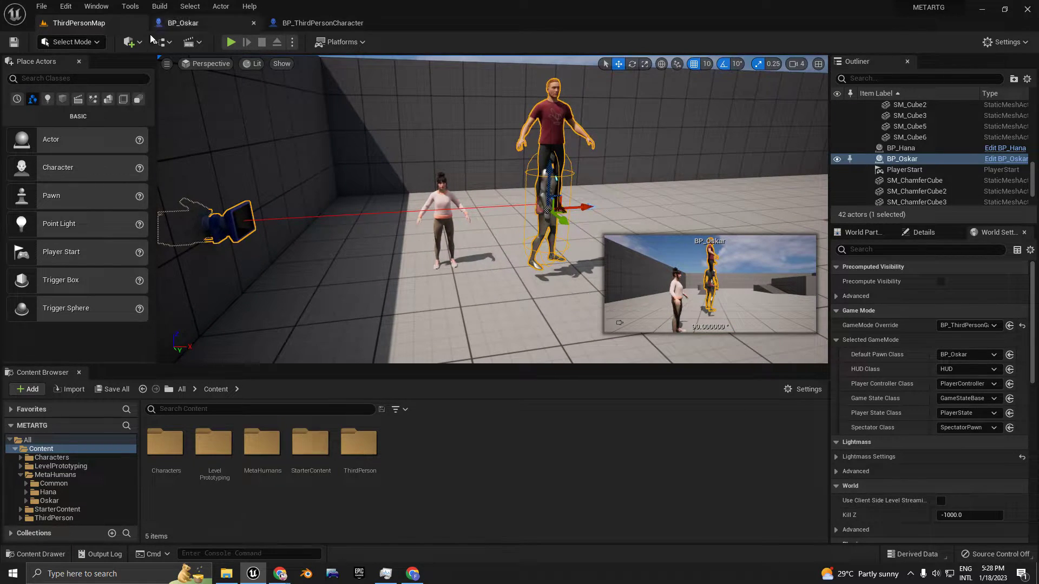
Play-test ThirdPersonMap with BP_Oskar as the player character, and end the play session
left_click(231, 42)
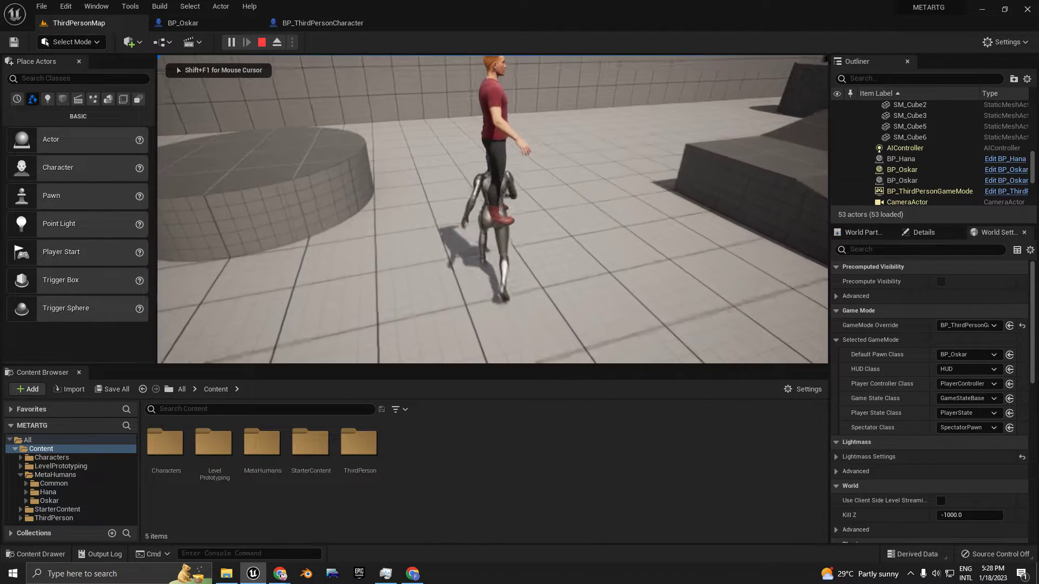
key("Escape")
Return to the BP_Oskar blueprint and delete its Root component
left_click(231, 27)
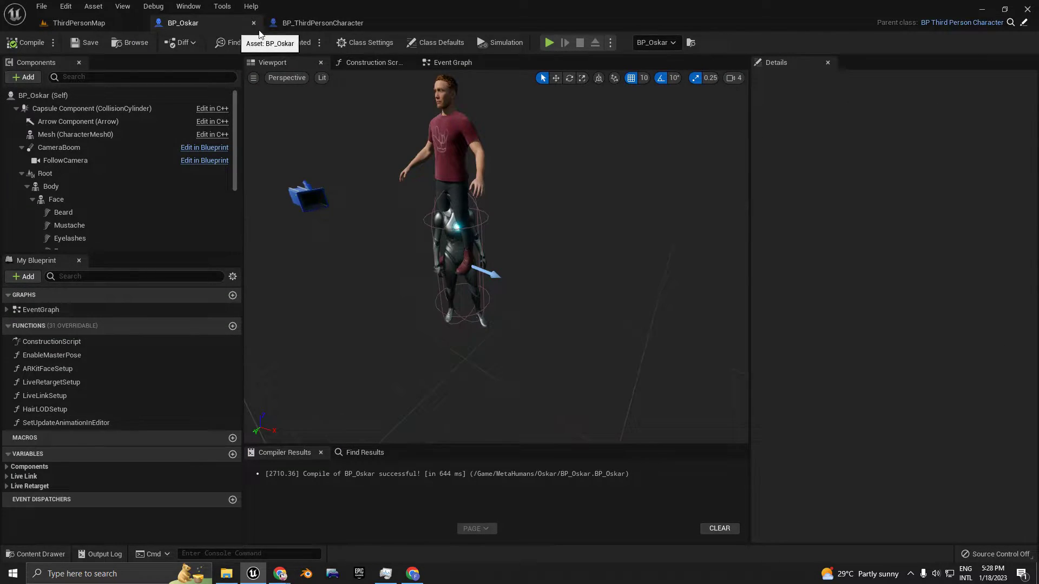
left_click(338, 26)
left_click(199, 23)
right_click_drag(432, 243, 487, 257)
left_click(45, 174)
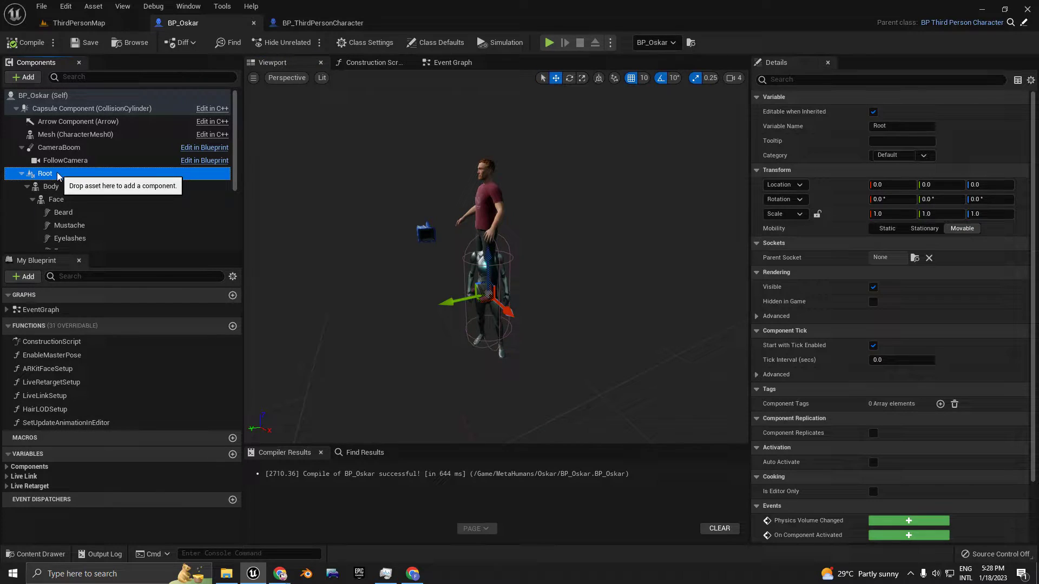
key("Delete")
Attach the Body component to the inherited Mesh (CharacterMesh0) component in BP_Oskar
left_click(57, 174)
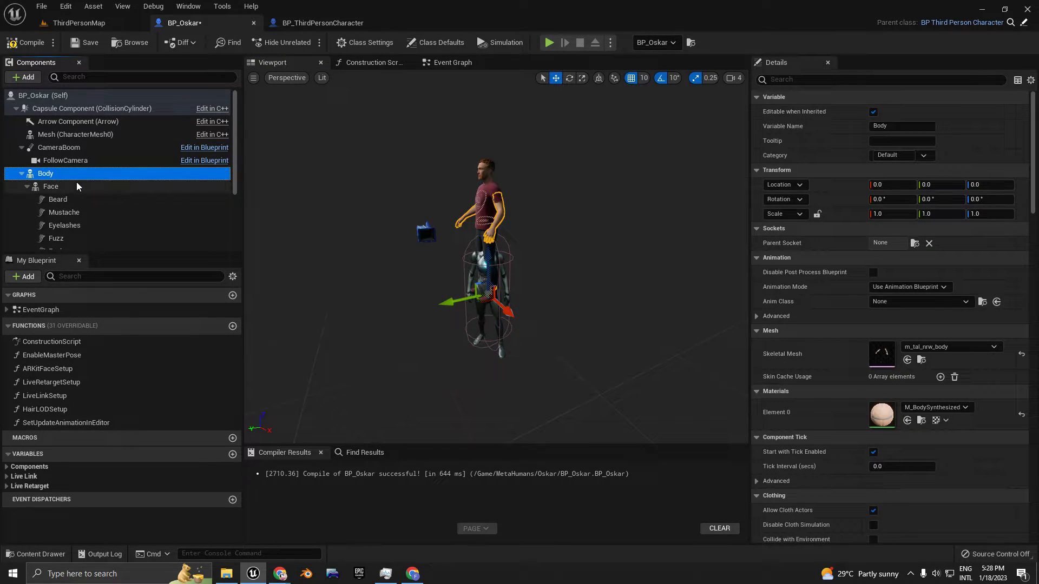
left_click_drag(49, 177, 64, 136)
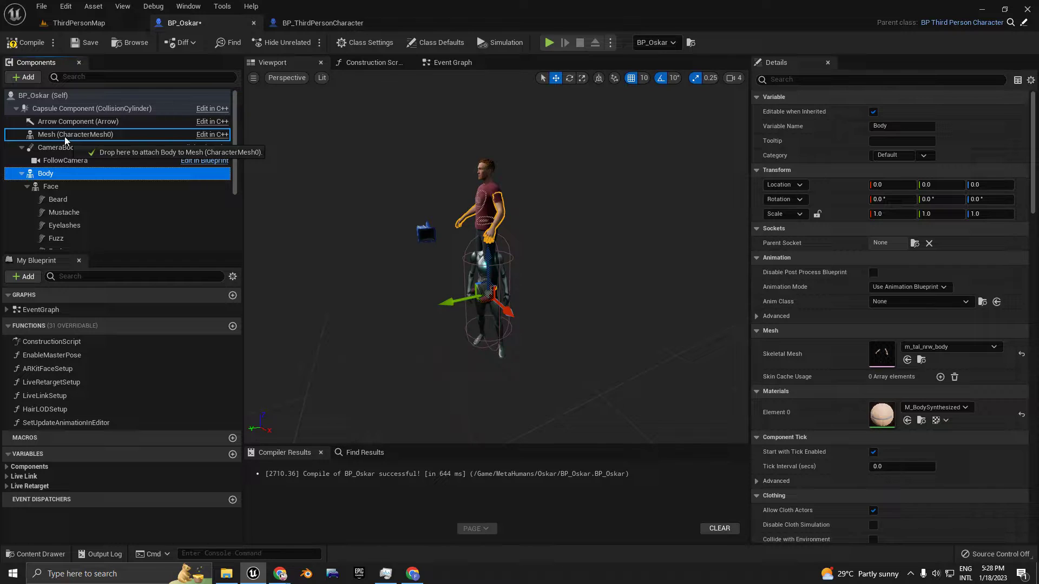
left_click_drag(64, 136, 63, 136)
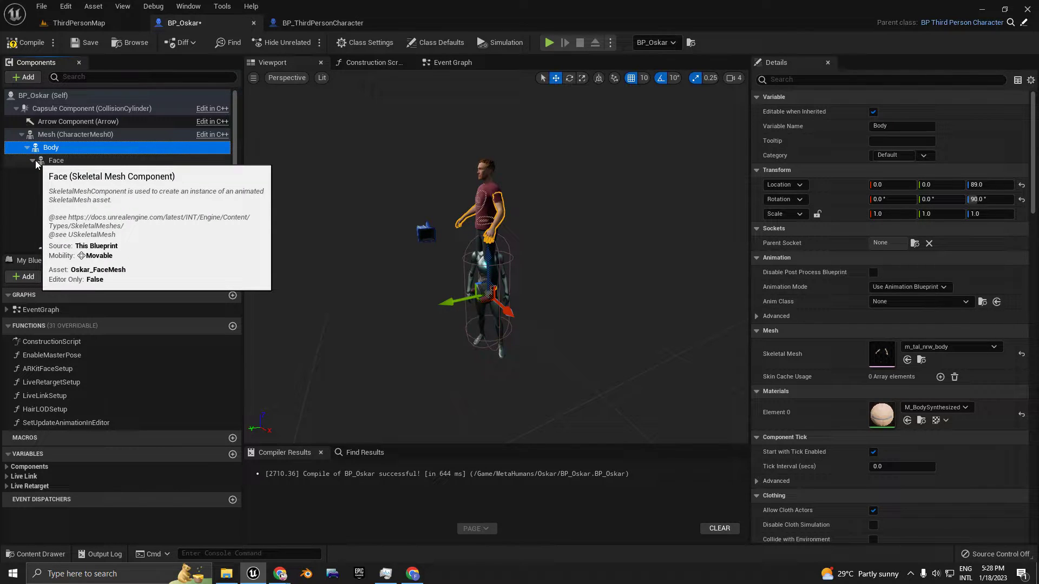
Try rotating the inherited mannequin mesh about its vertical axis to 310° with Body attached, and undo the rotation
right_click_drag(360, 242, 368, 247)
key("w")
key("s")
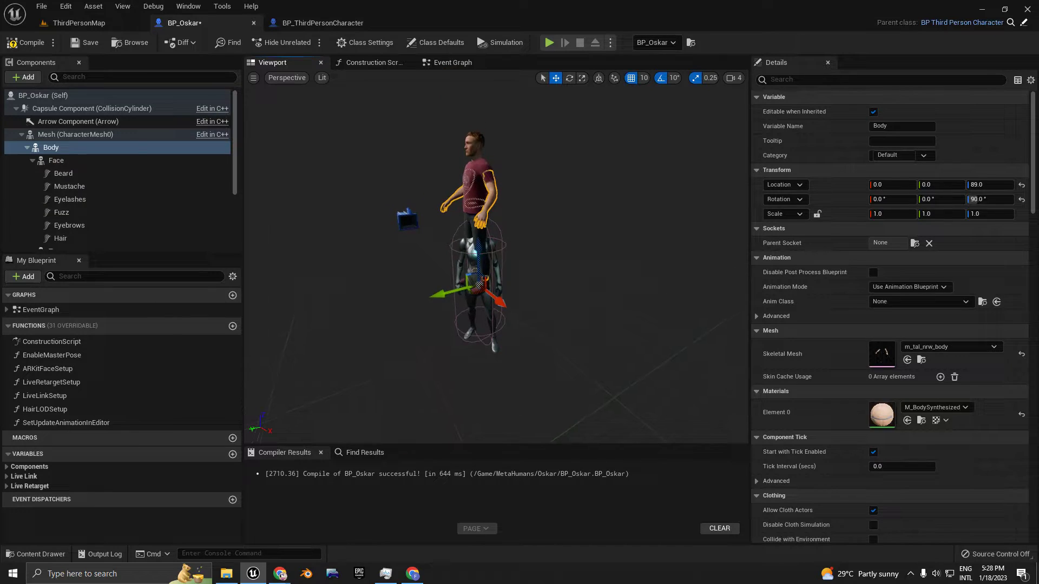
left_click(464, 260)
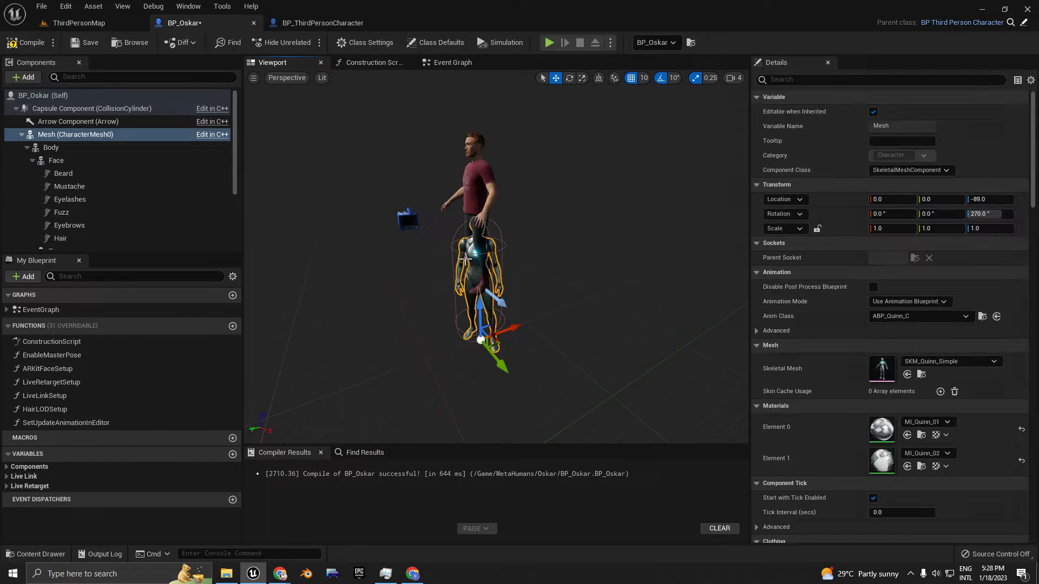
key("e")
left_click_drag(460, 386, 542, 331)
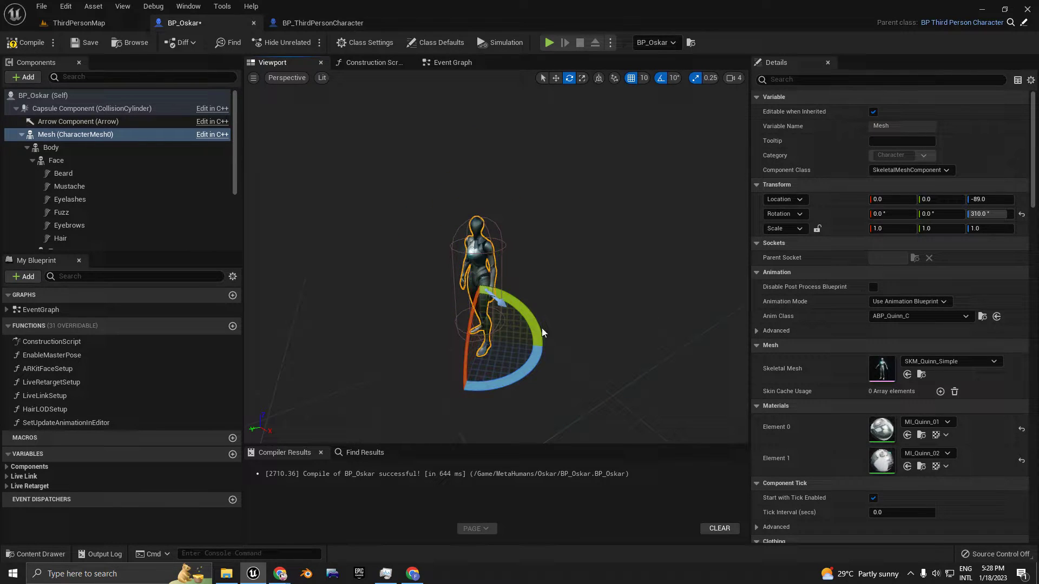
key("ctrl+z")
Reset the Body component's location to 0, 0, 0 relative to the inherited Mesh
left_click_drag(375, 239, 403, 239, "alt")
scroll(73, 206, "down", 2)
scroll(76, 149, "up", 1)
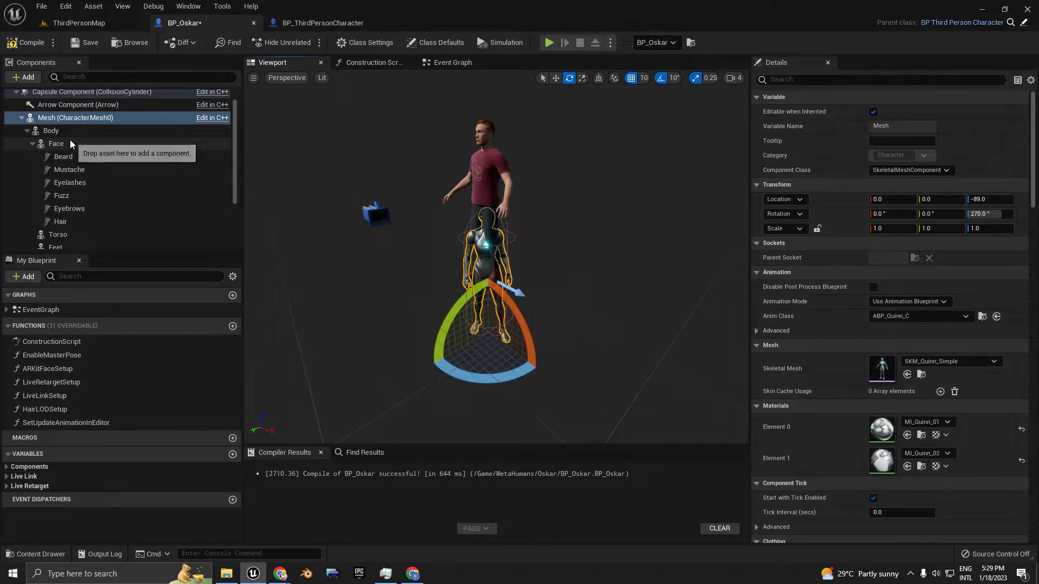
left_click(39, 132)
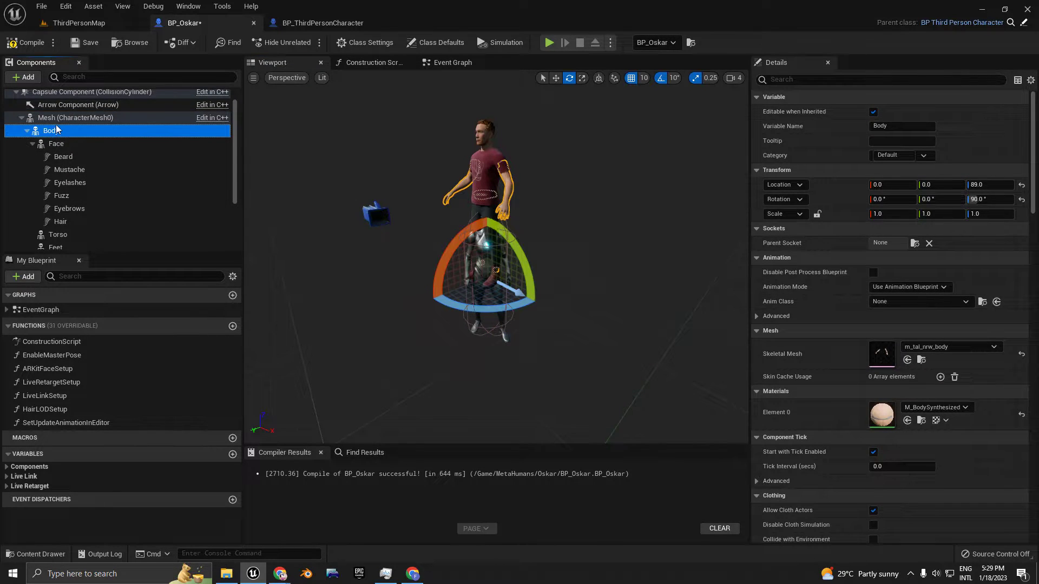
mouse_move(67, 132)
left_mouse_down()
mouse_move(69, 118)
mouse_move(70, 132)
left_mouse_up()
mouse_move(519, 243)
right_mouse_down()
mouse_move(501, 243)
mouse_move(512, 270)
mouse_move(498, 249)
mouse_move(509, 248)
right_mouse_up()
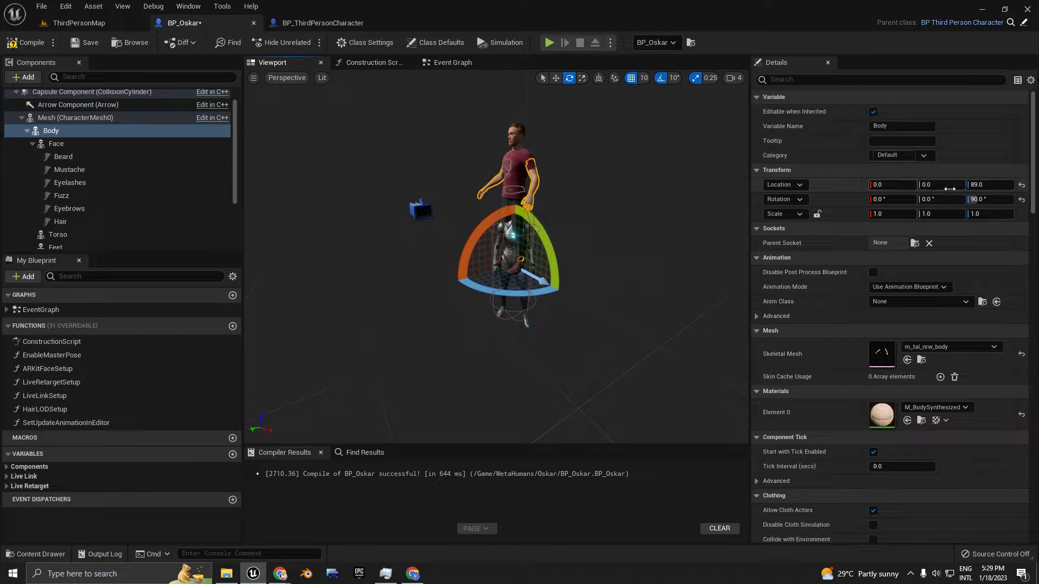
left_click(1022, 185)
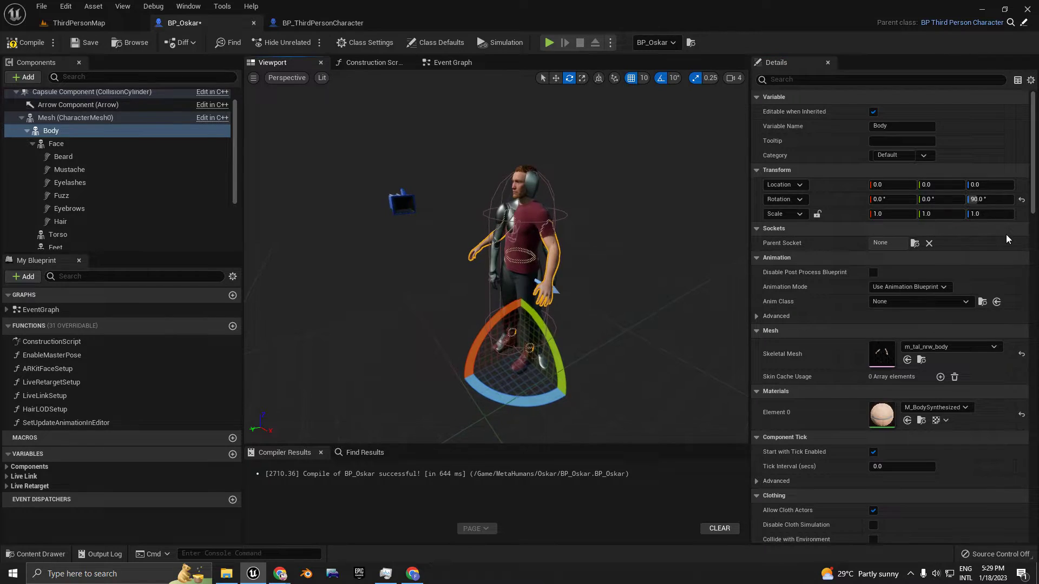
Reset the Body component's rotation to 0, 0, 0 relative to the inherited Mesh
left_click(1022, 199)
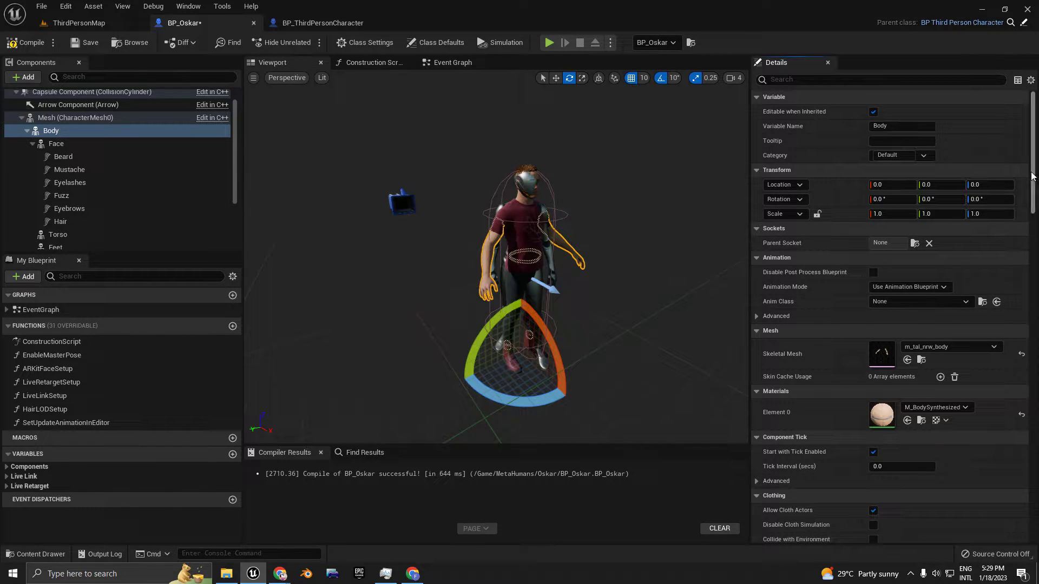
right_click_drag(545, 250, 655, 297)
left_click_drag(536, 227, 460, 214)
Run ThirdPersonMap in the editor despite BP_Oskar's unresolved compiler errors, and stop the session
left_click(111, 19)
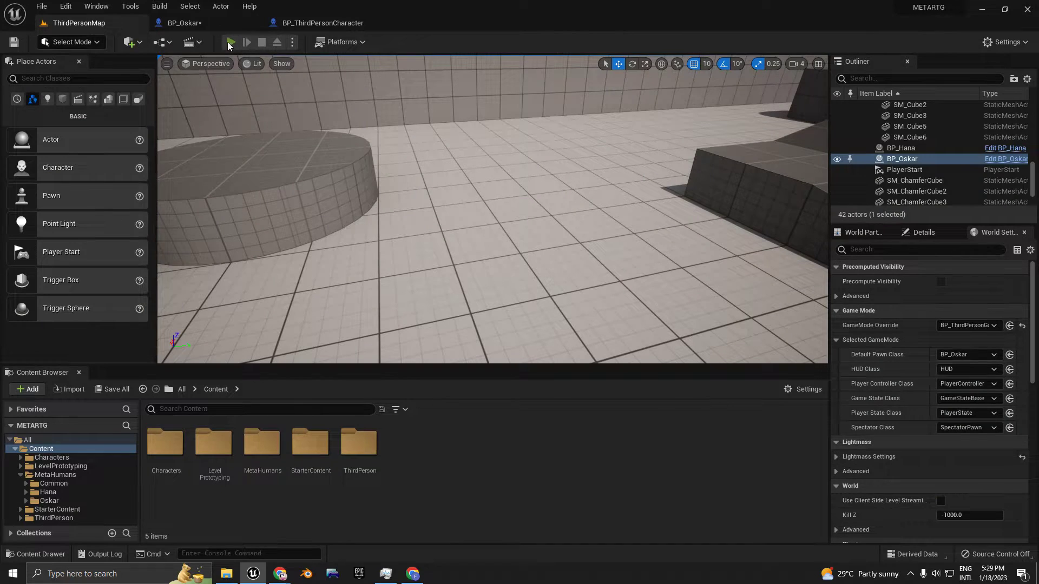
key("alt+p")
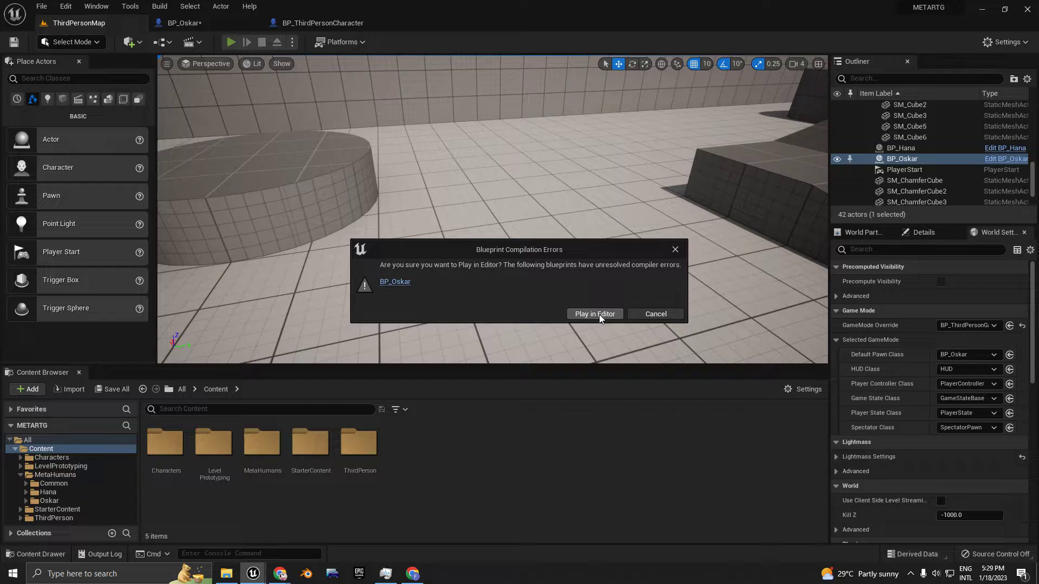
left_click(599, 314)
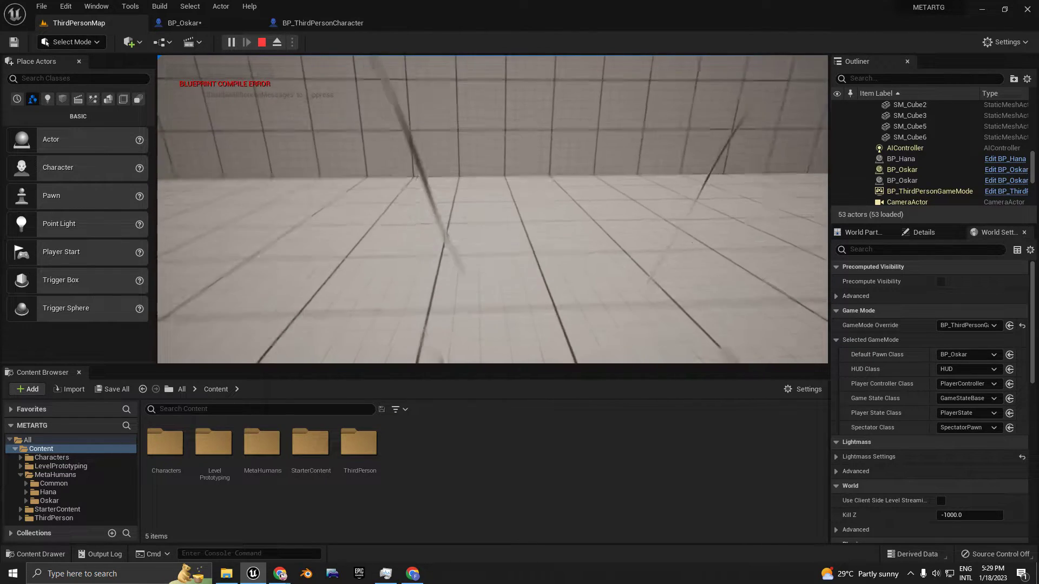
key("Escape")
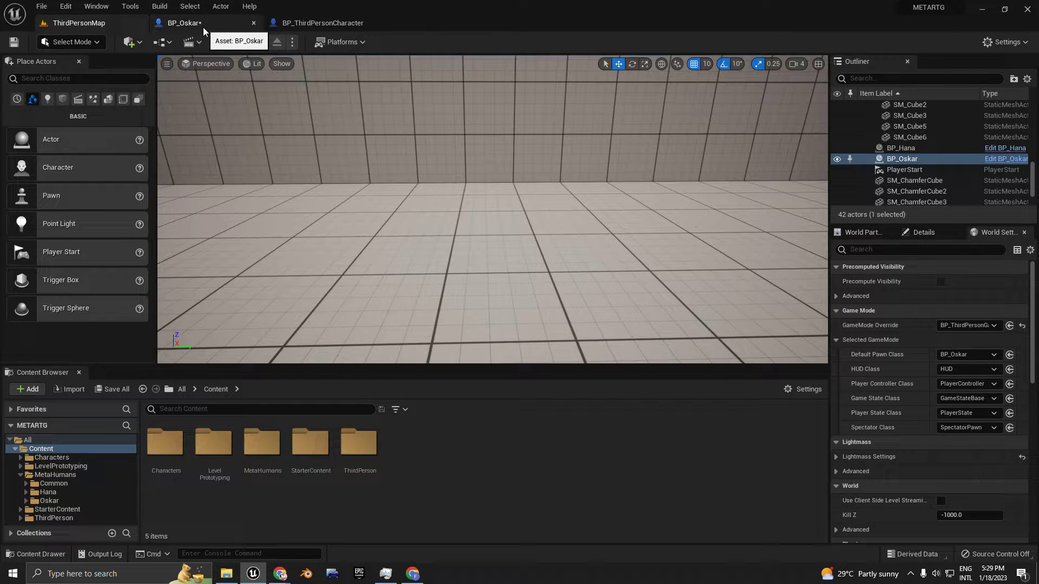
Compile BP_Oskar and examine the node in the Set Update Animation in Editor function that the compiler result points to
left_click(203, 27)
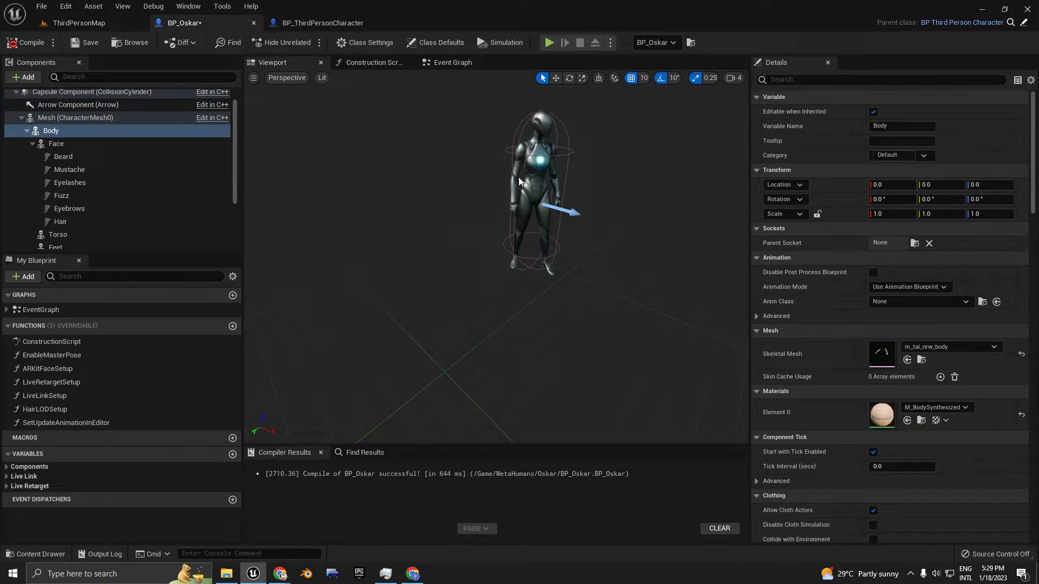
scroll(477, 277, "up", 5)
scroll(477, 277, "down", 4)
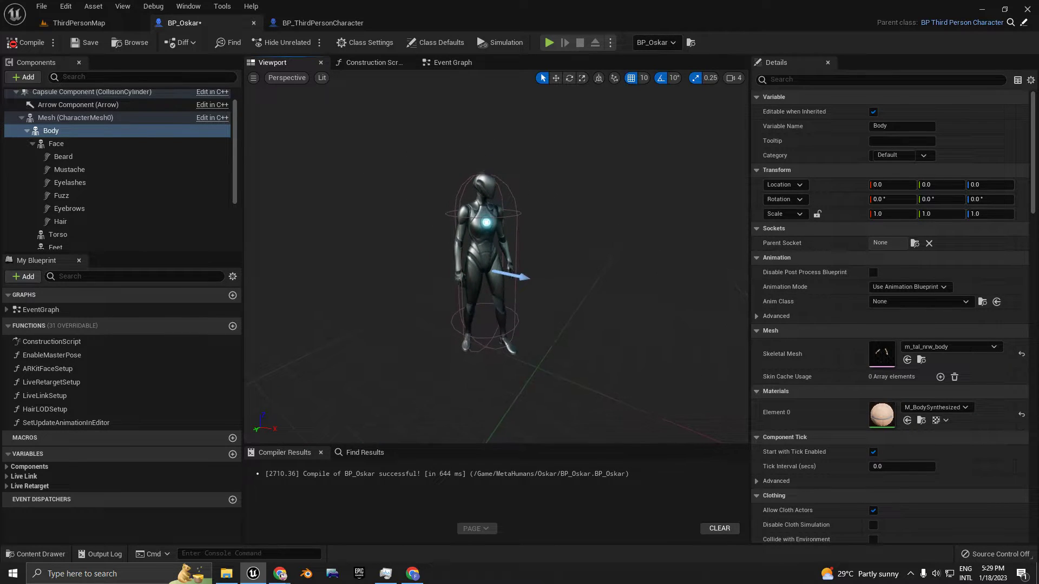
left_click(33, 45)
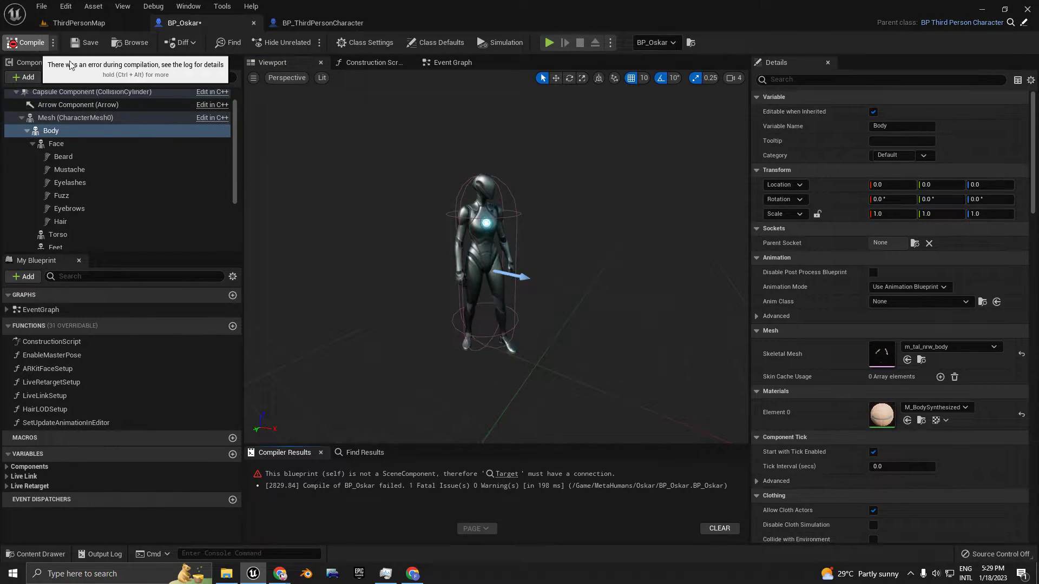
left_click(503, 474)
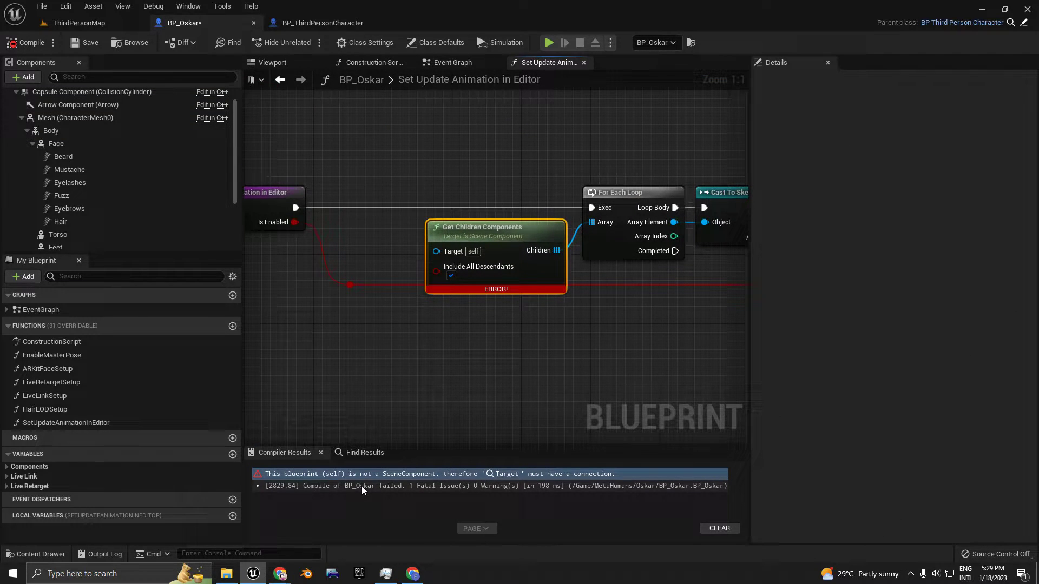
scroll(438, 362, "down", 3)
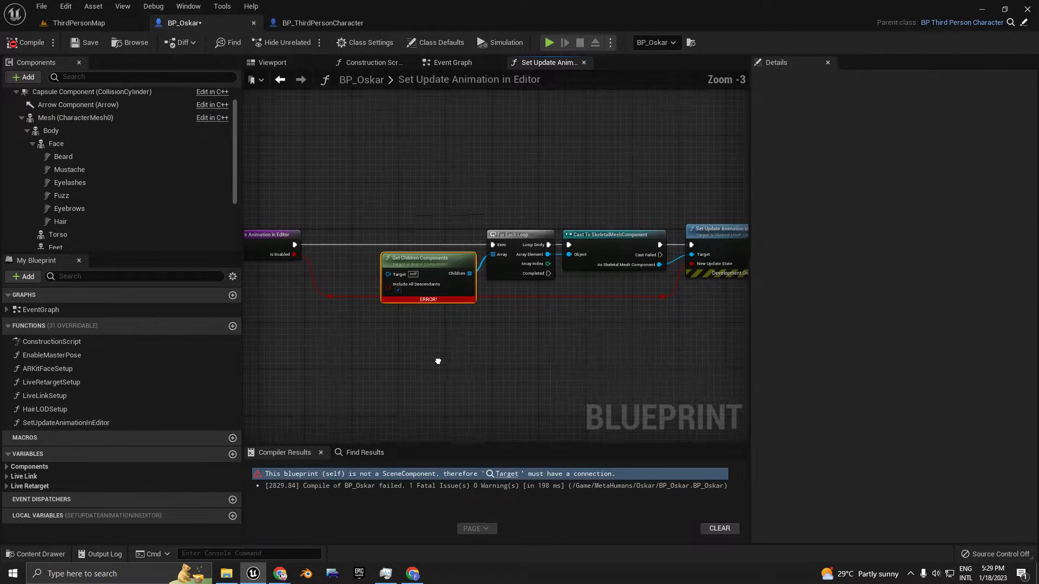
scroll(438, 361, "down", 1)
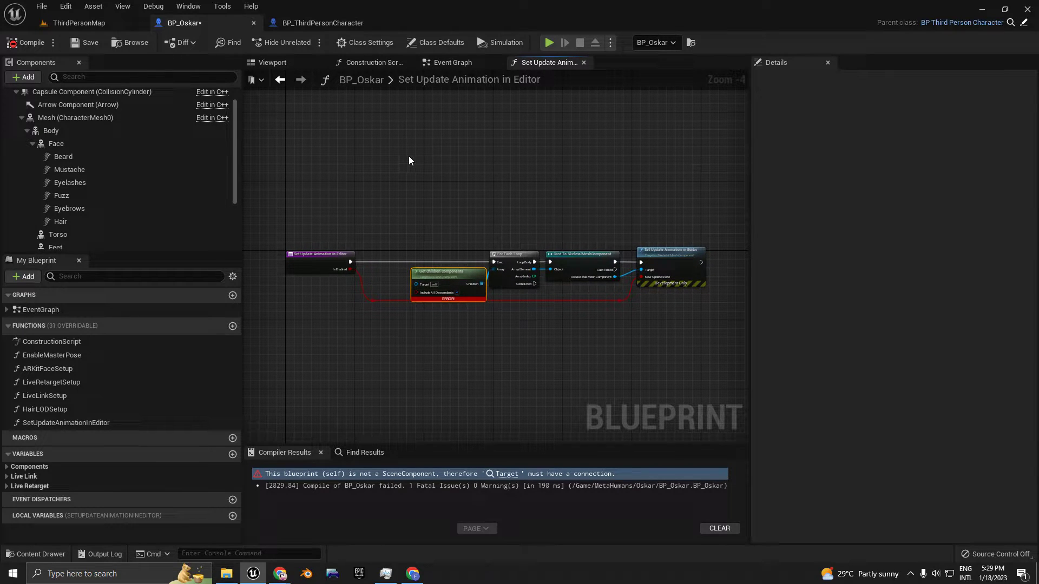
scroll(166, 195, "down", 3)
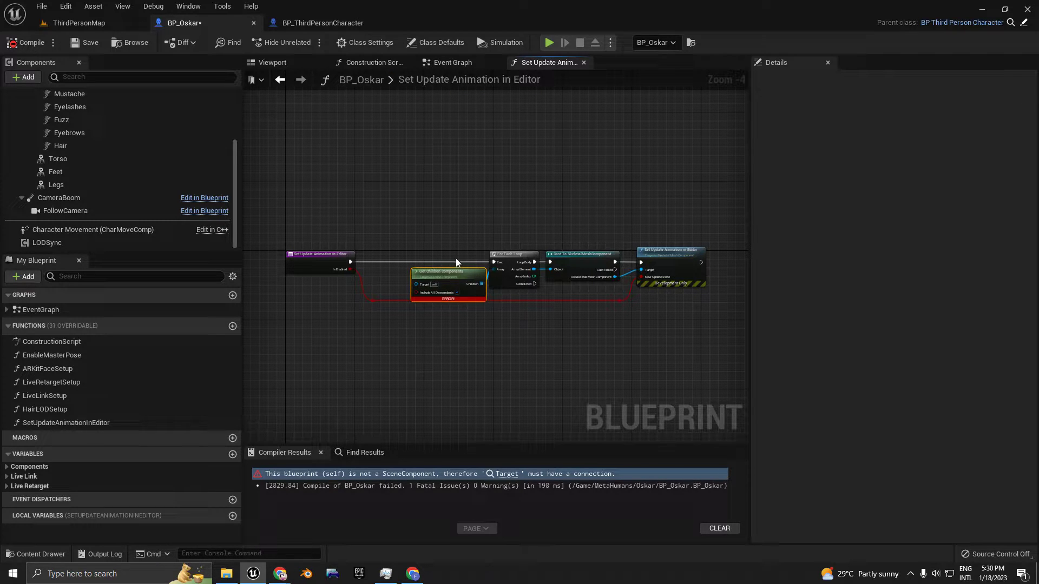
scroll(473, 214, "down", 1)
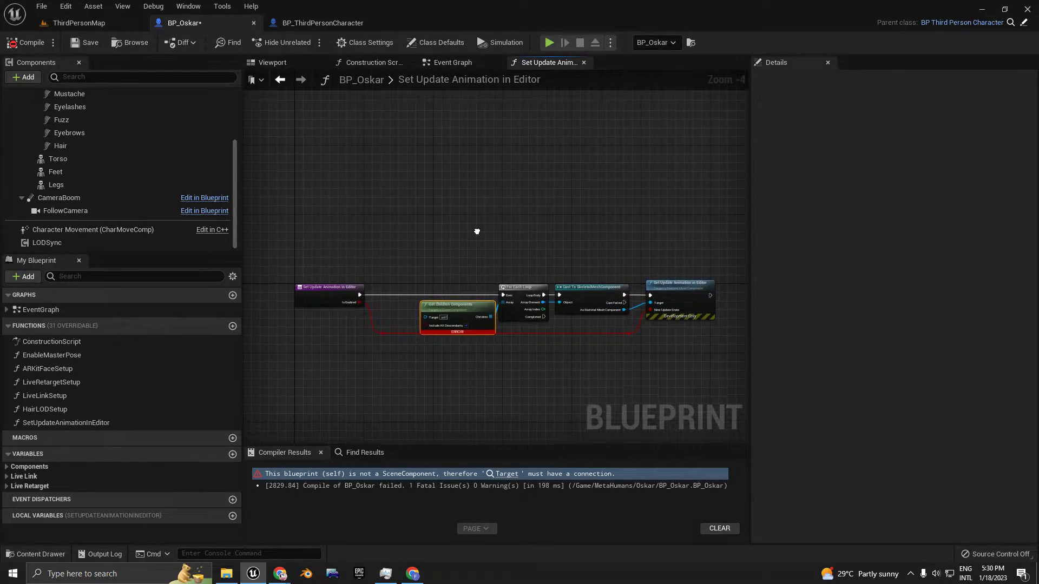
left_click(583, 63)
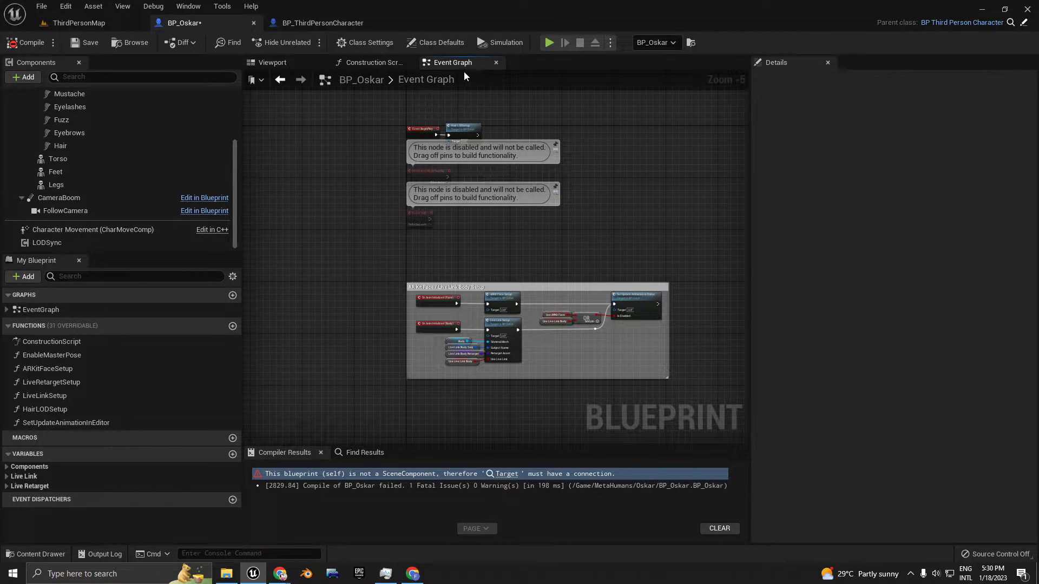
left_click(56, 369)
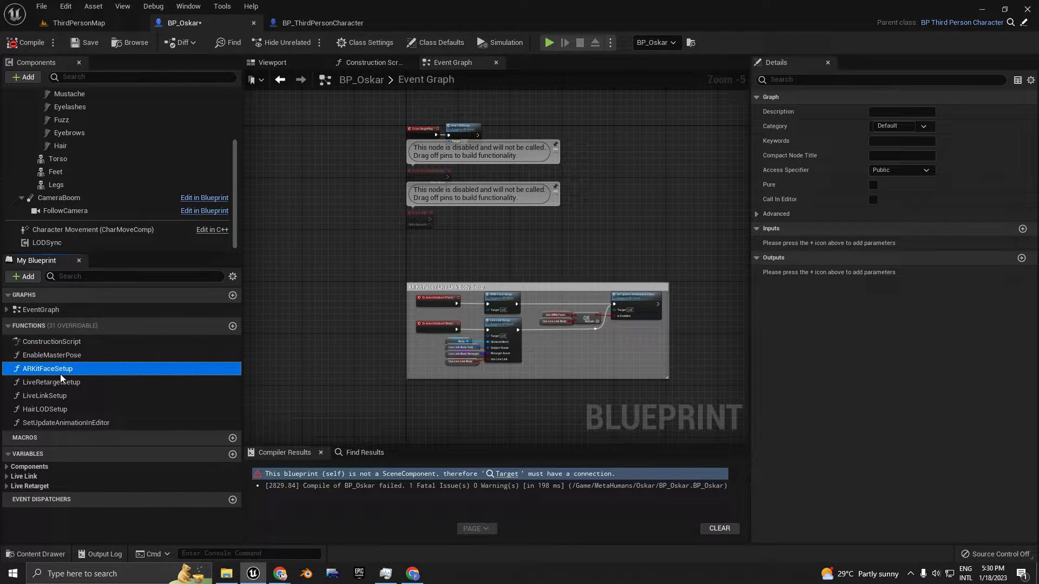
key("Delete")
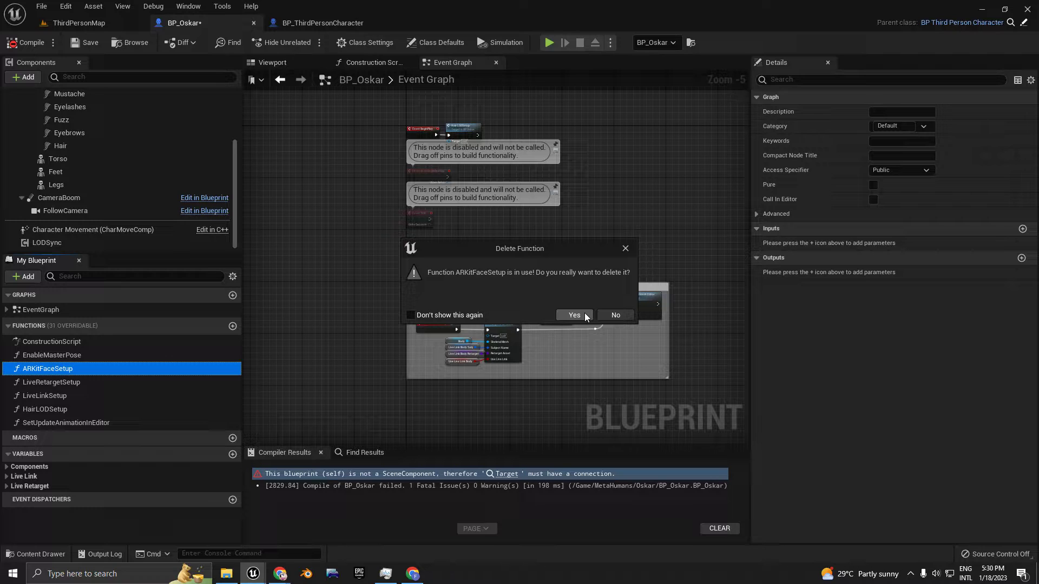
left_click(603, 317)
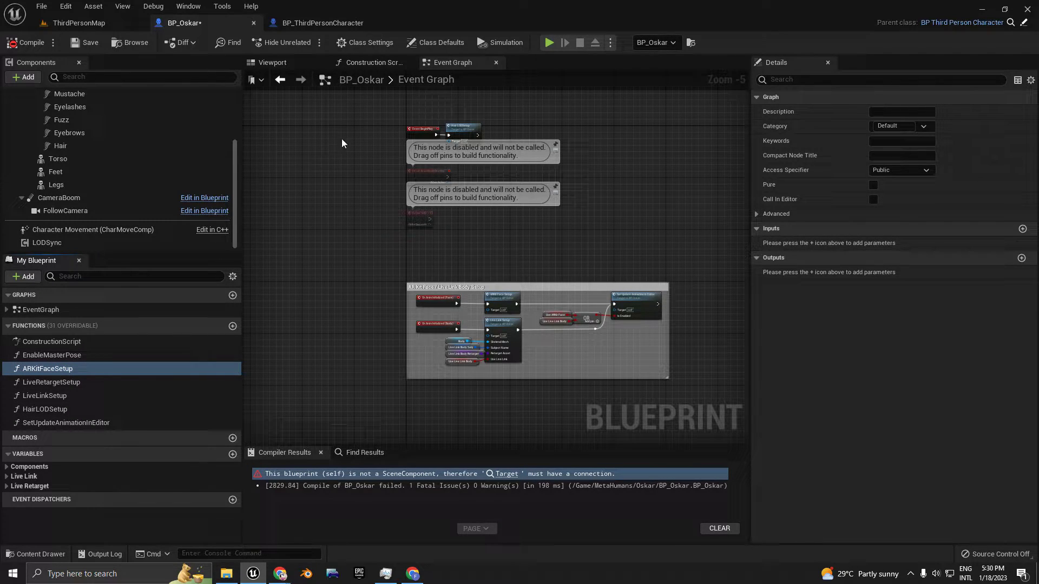
Delete all nodes except the entry node from the Set Update Animation in Editor function and recompile BP_Oskar
left_click(34, 44)
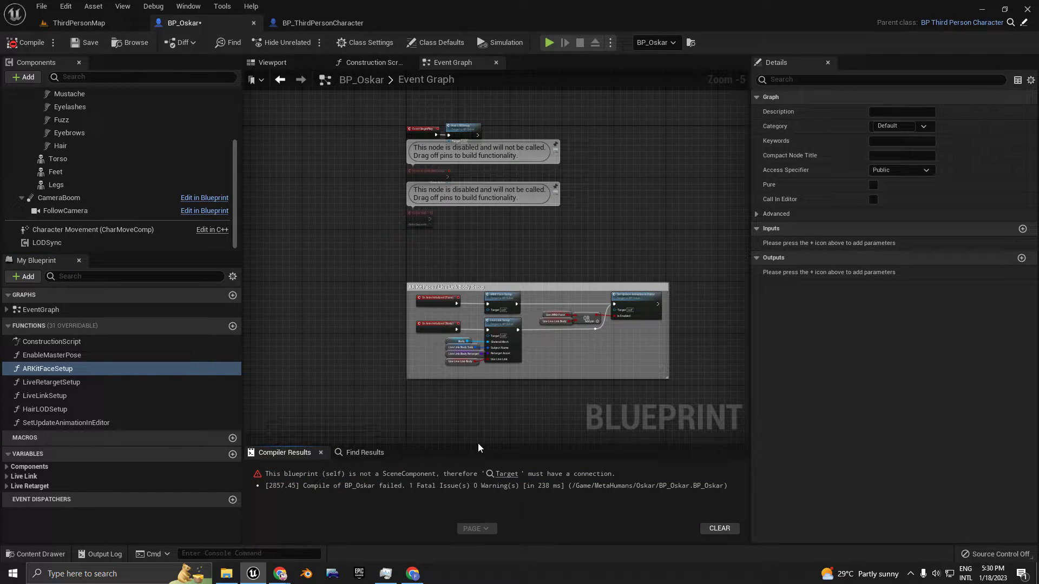
left_click(507, 473)
scroll(449, 362, "down", 4)
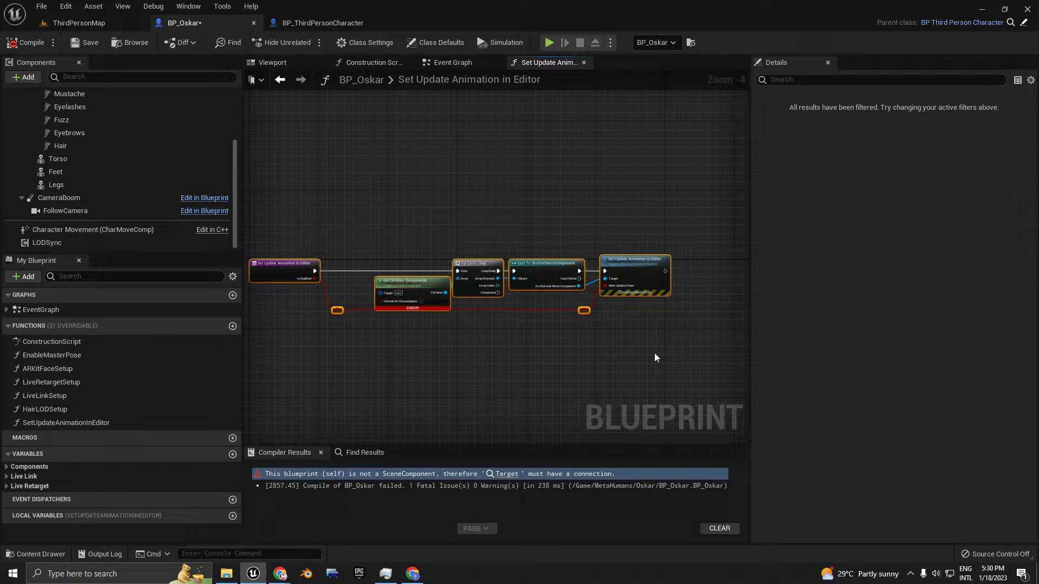
key("Delete")
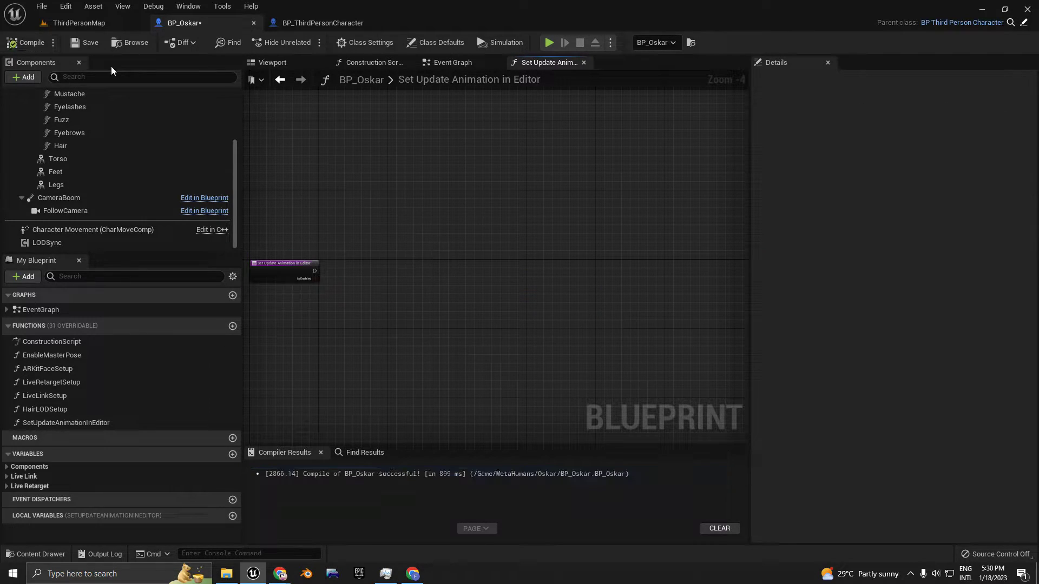
left_click(269, 63)
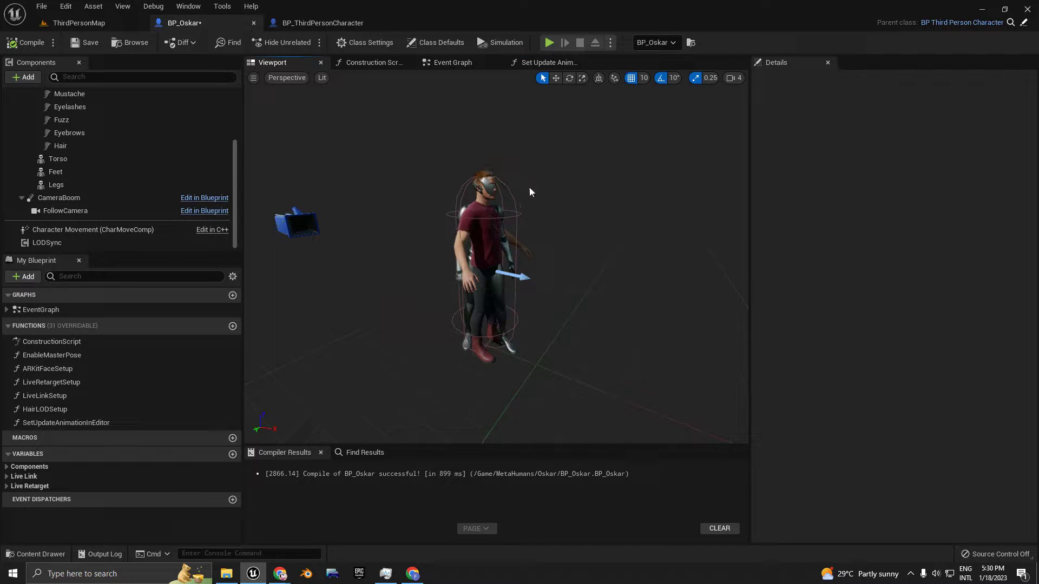
Play-test ThirdPersonMap by running and jumping with the Oskar pawn, and stop the session
left_click(108, 24)
left_click(231, 42)
key("w")
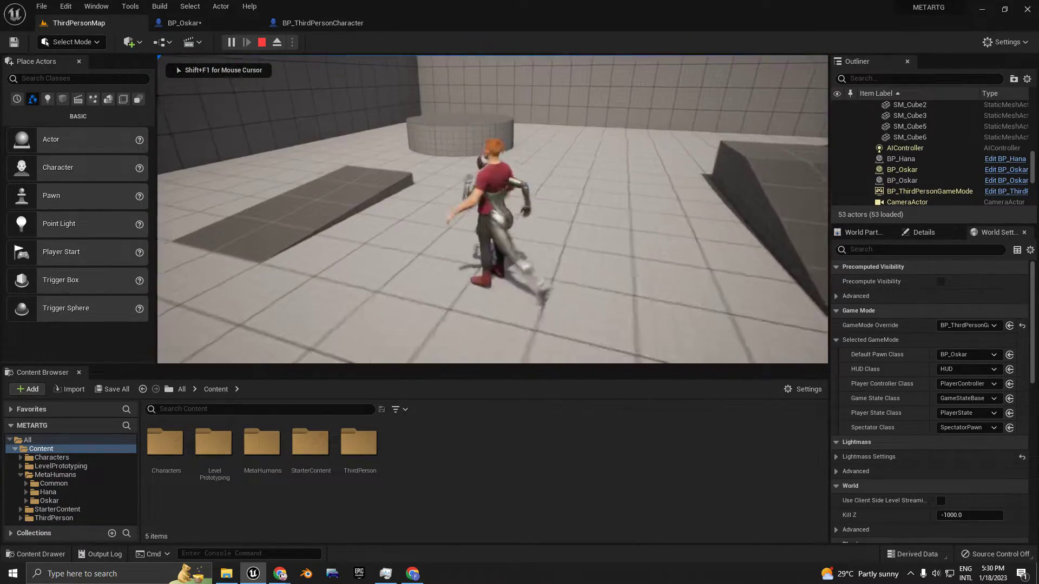
key("w")
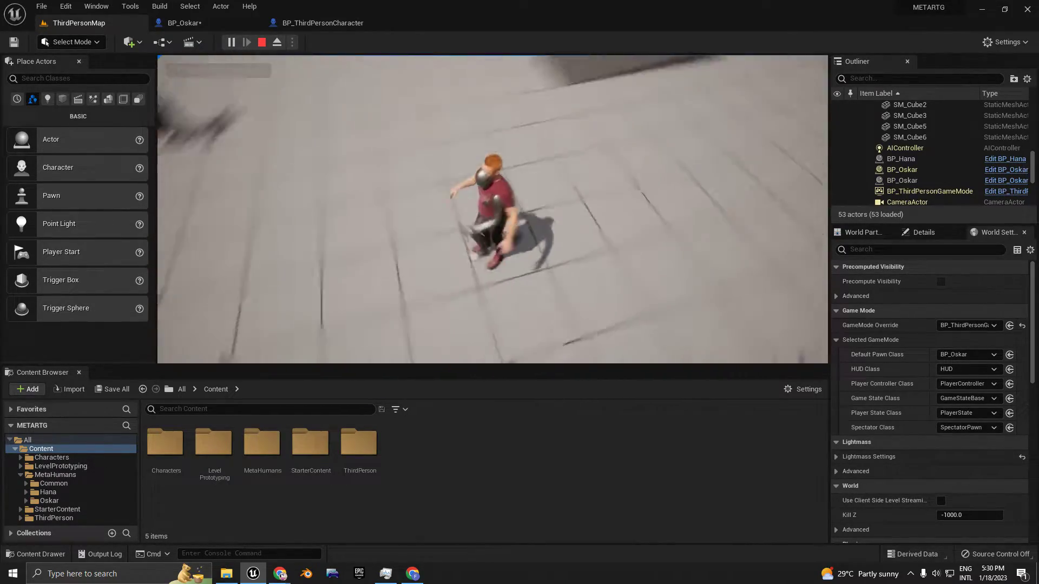
key("w")
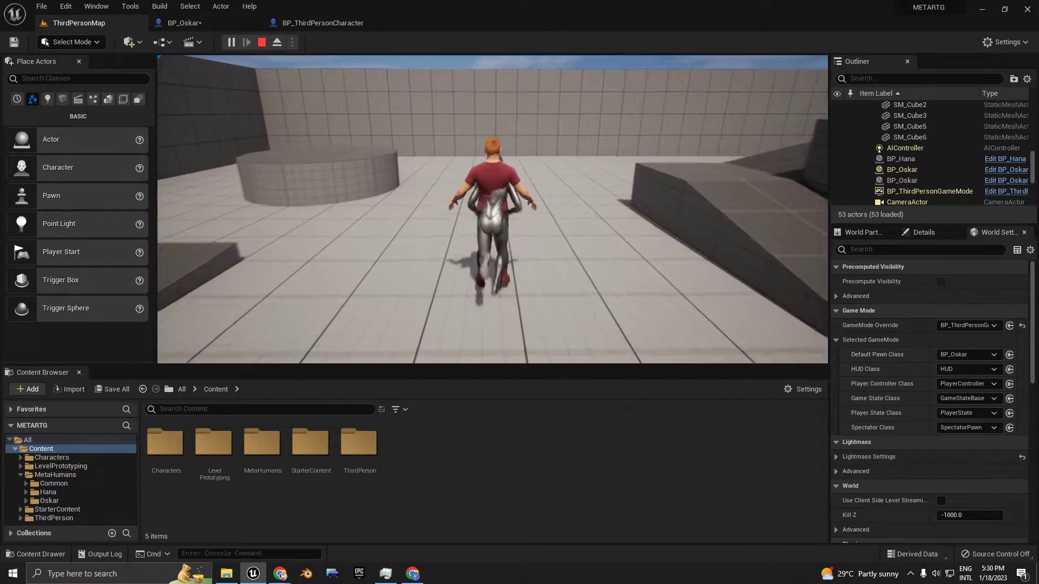
key("w")
key("space")
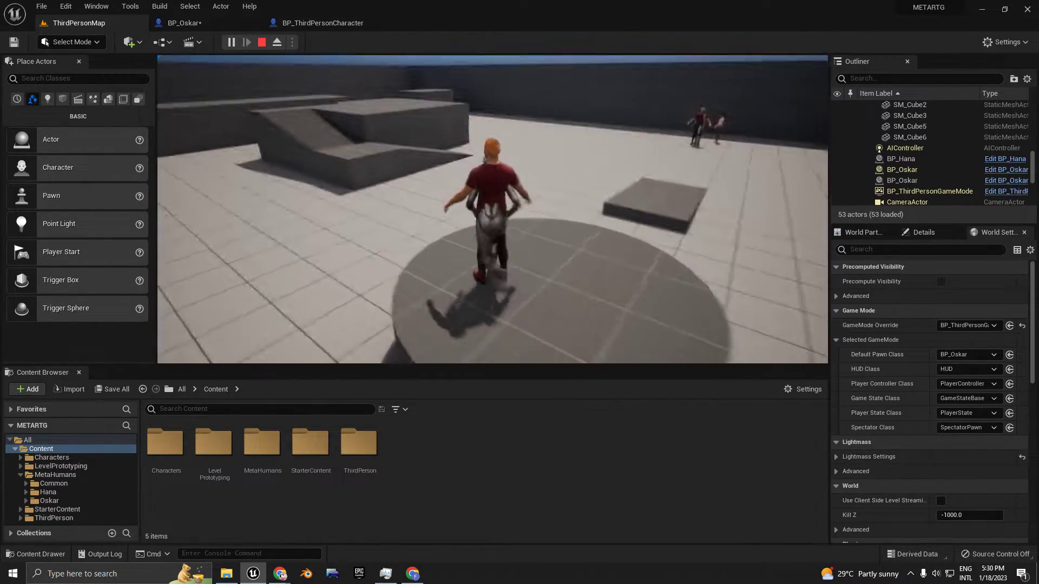
key("Escape")
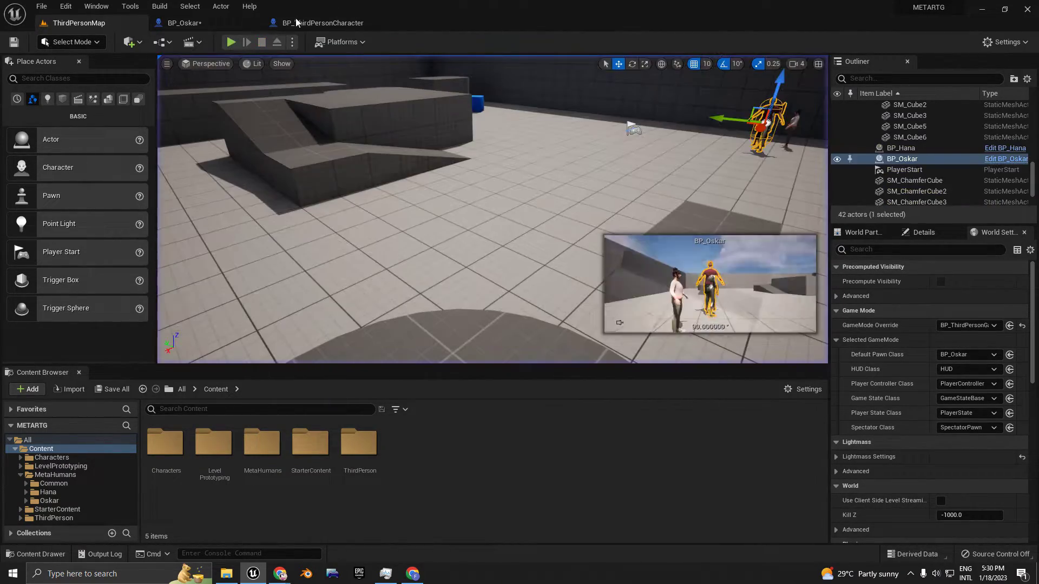
Select the Body component in BP_Oskar and locate its skeletal mesh asset m_tal_nrw_body in the project content
left_click(186, 22)
scroll(111, 204, "up", 5)
left_click(51, 148)
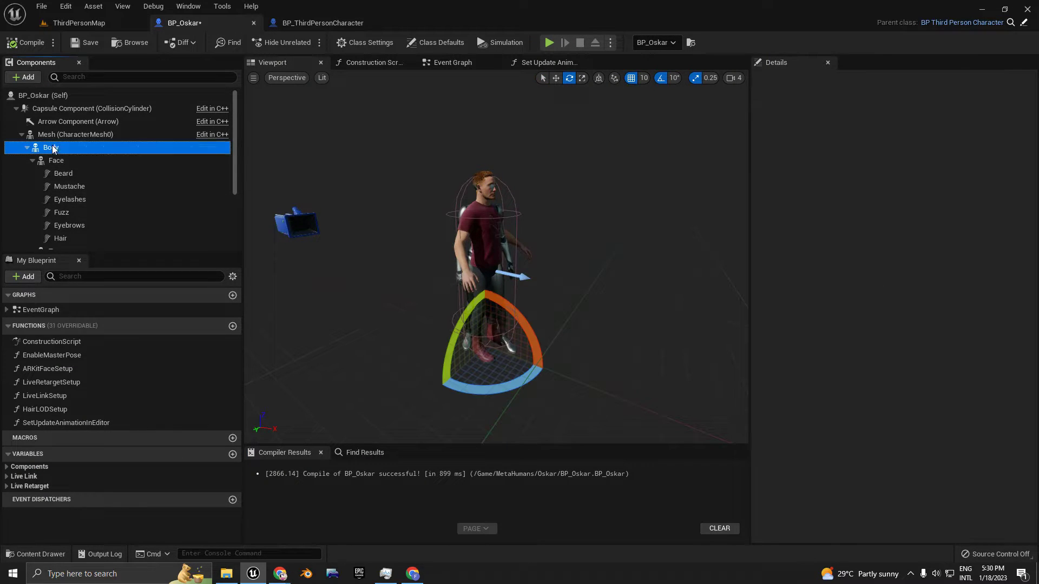
right_click_drag(704, 211, 736, 211)
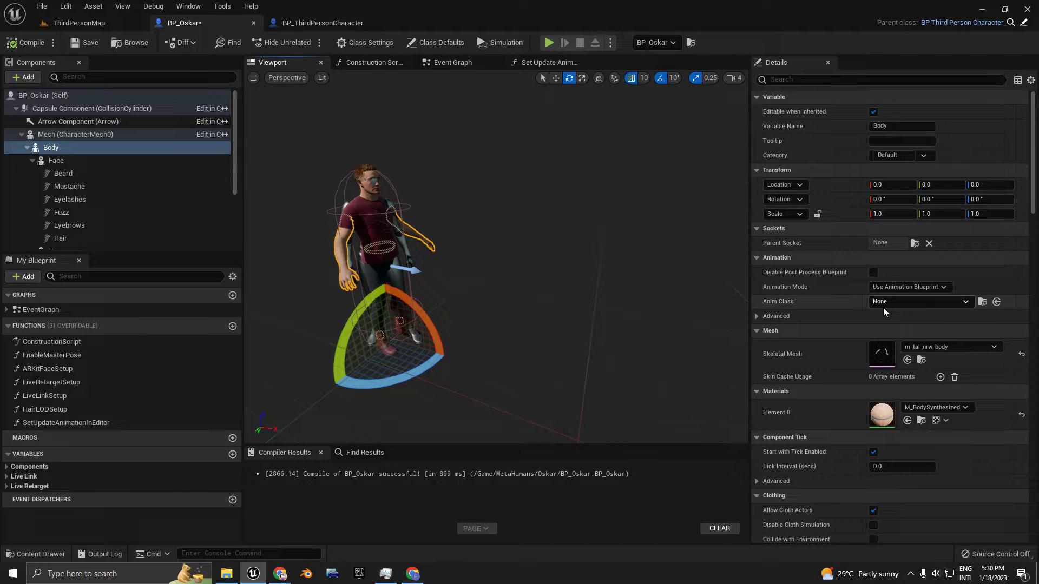
left_click(922, 361)
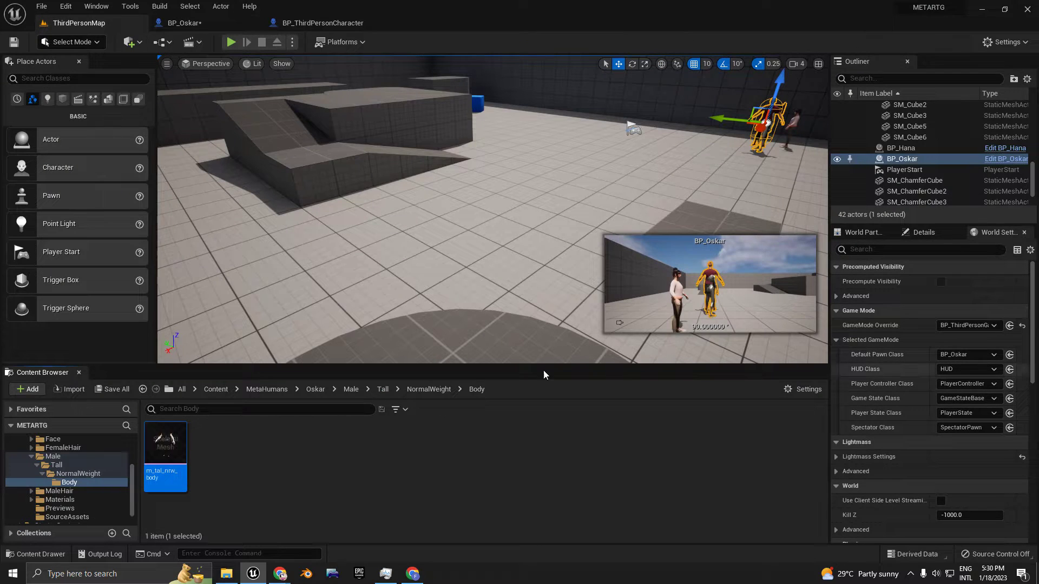
Create an Anim Blueprint from the m_tal_nrw_body skeletal mesh, name it MetaABP, and open its AnimGraph
right_click(161, 475)
mouse_move(241, 138)
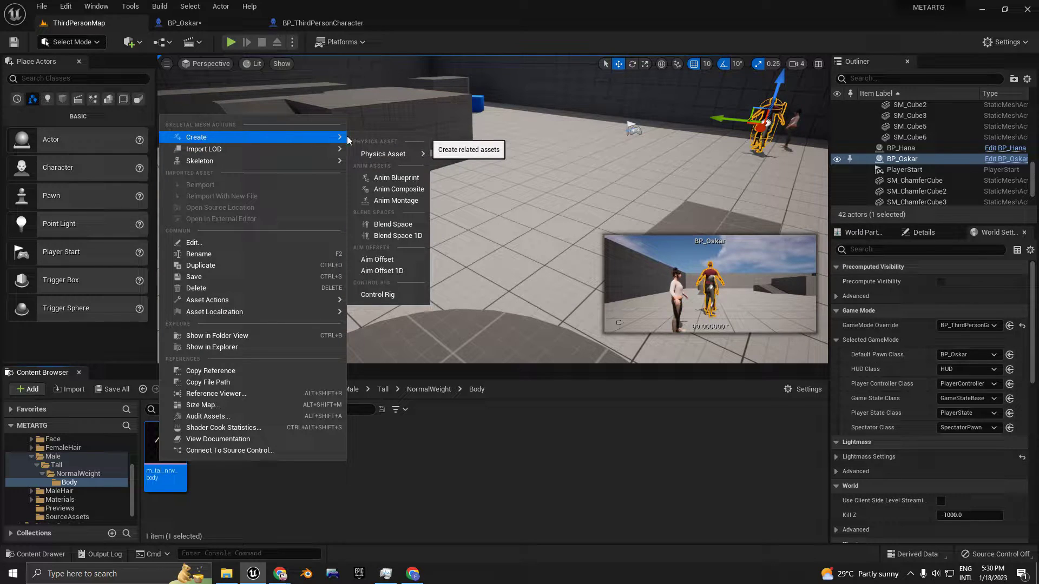
left_click(410, 178)
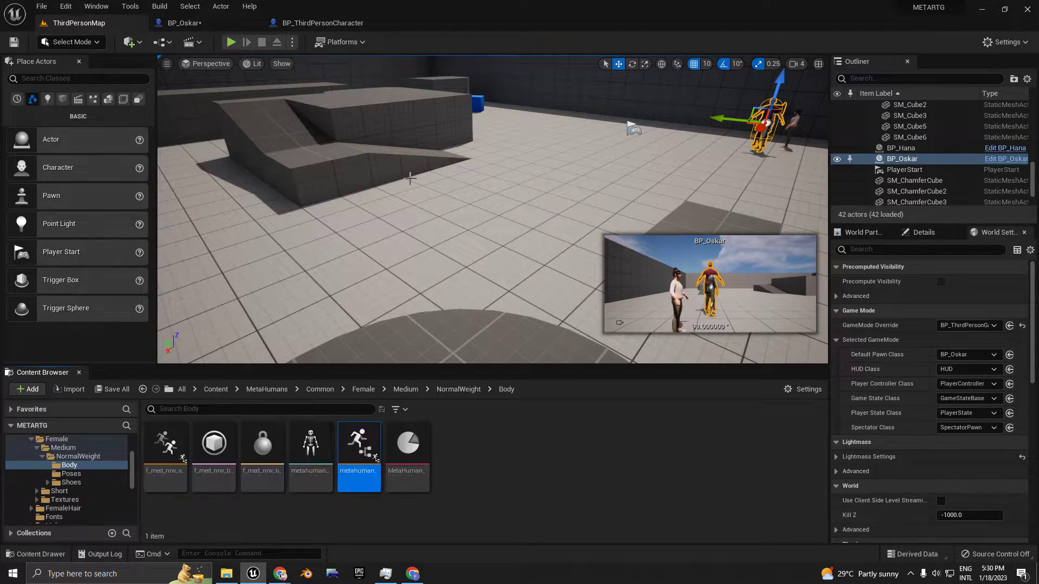
type("Me")
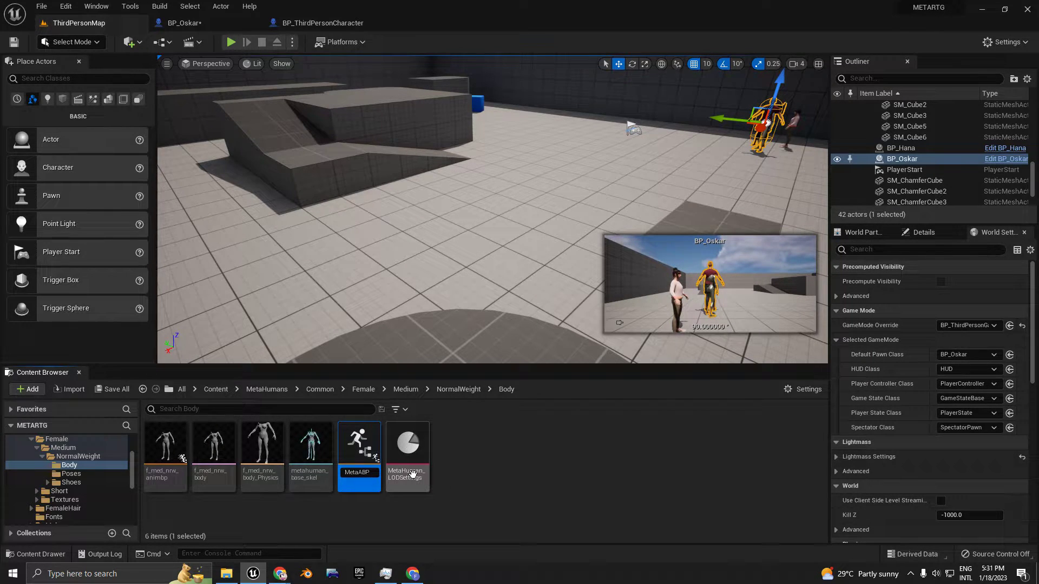
type("taABP")
key("Return")
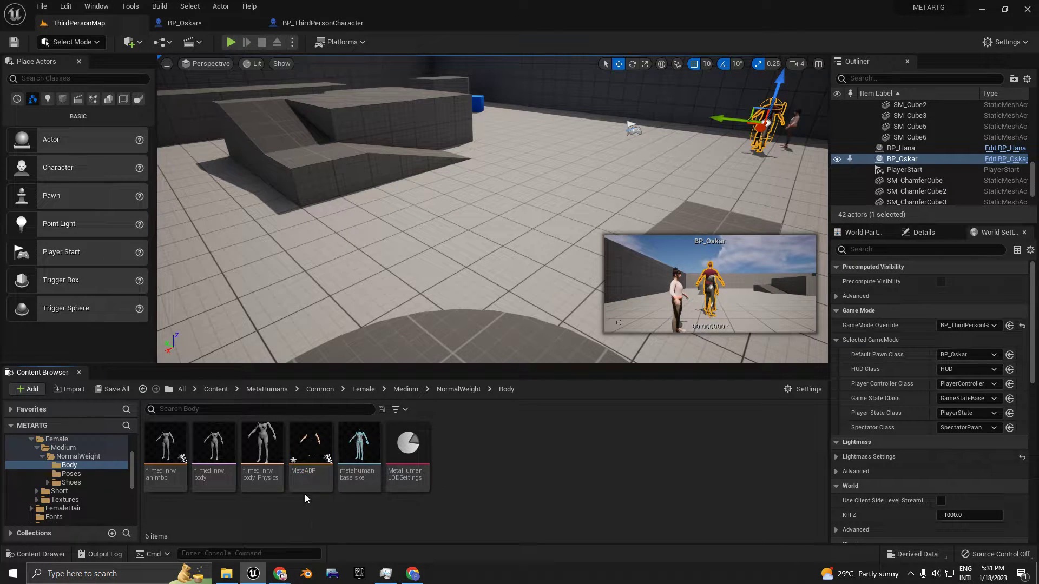
left_click(309, 475)
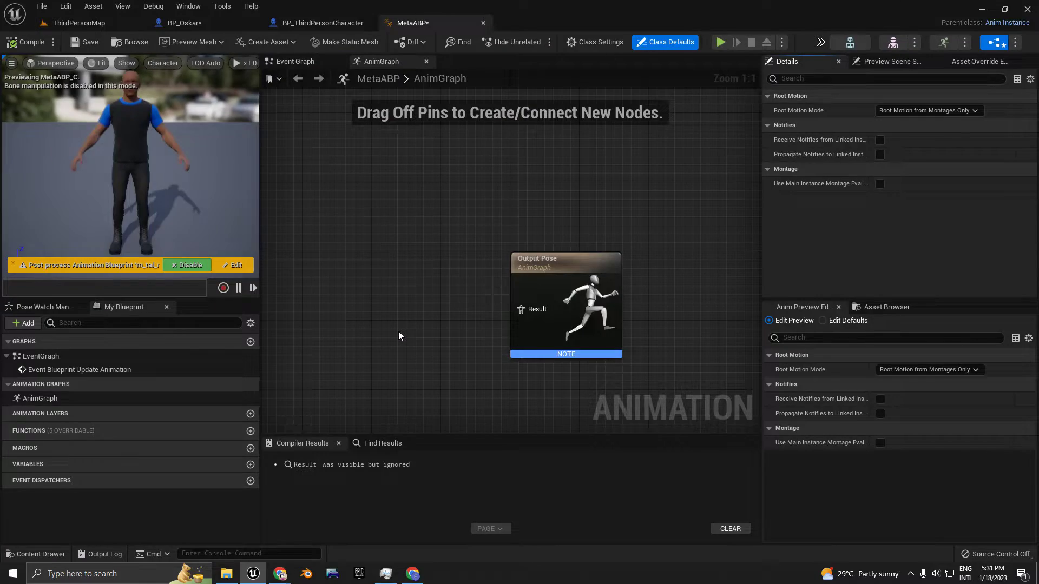
right_click_drag(397, 258, 382, 212)
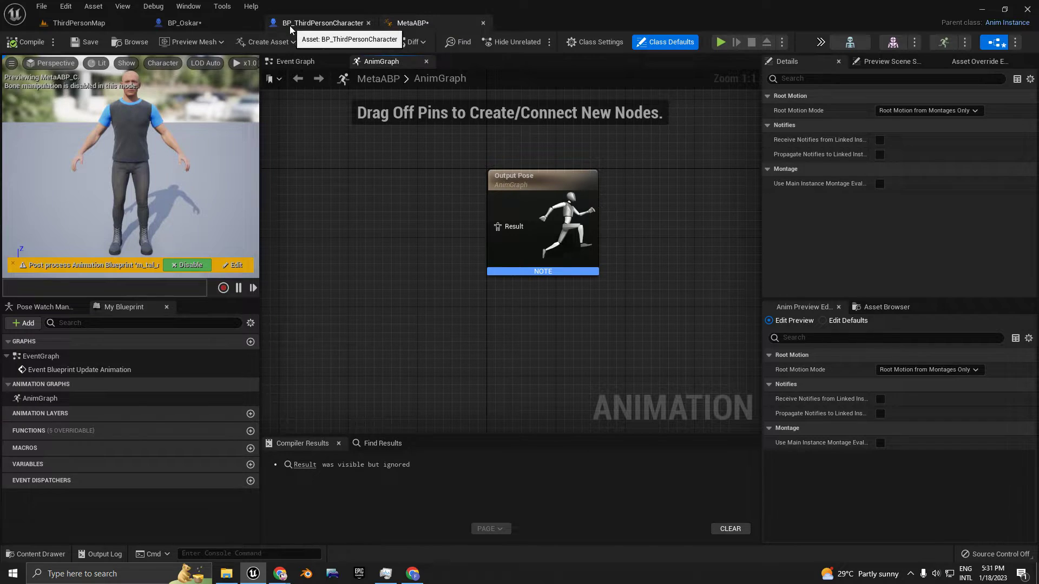
Set the Body component's Anim Class to MetaABP in BP_Oskar and compile the blueprint
left_click(199, 24)
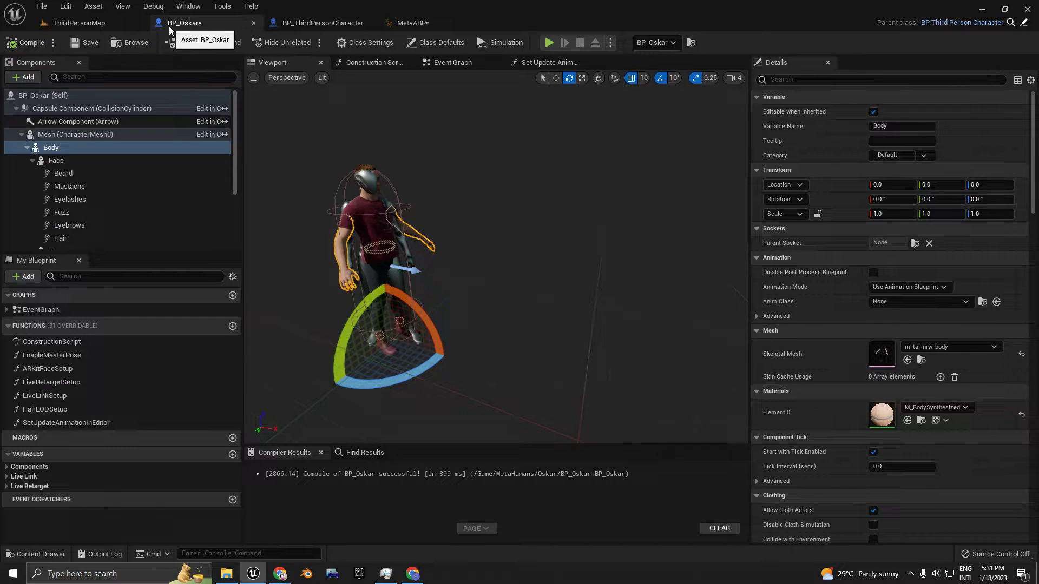
left_click(898, 304)
type("MEtaAB")
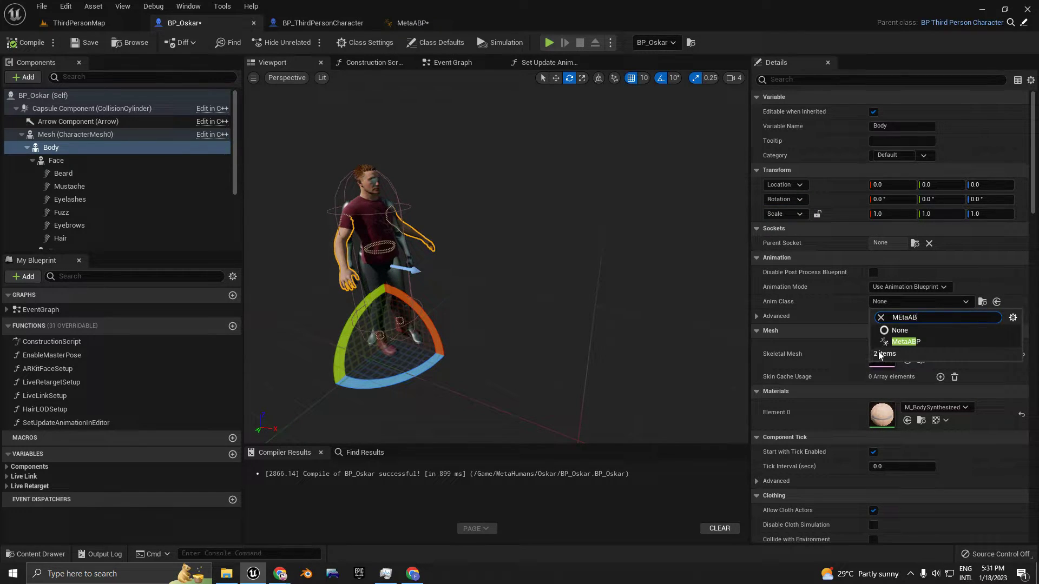
left_click(905, 342)
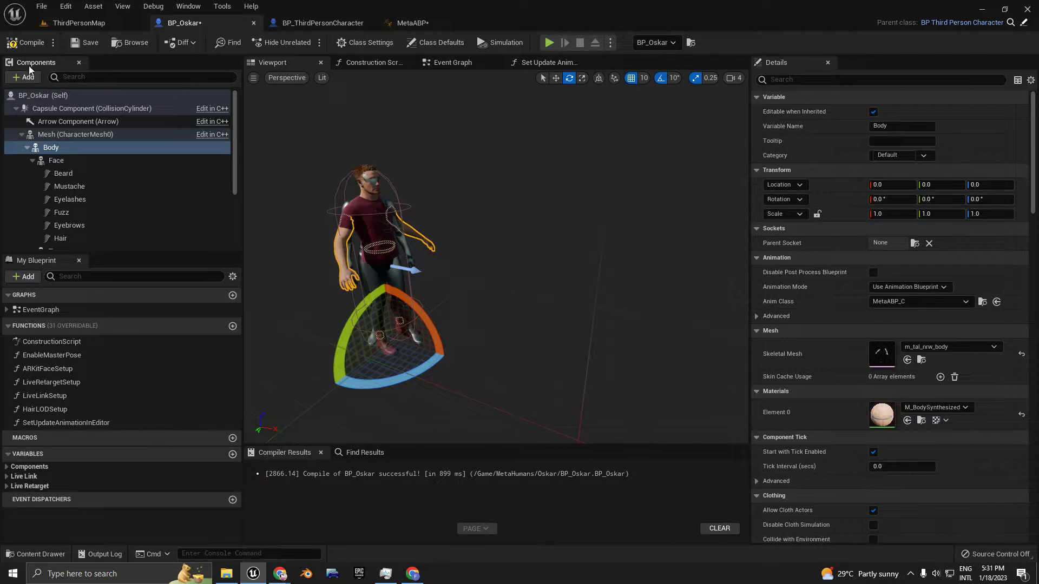
left_click(14, 47)
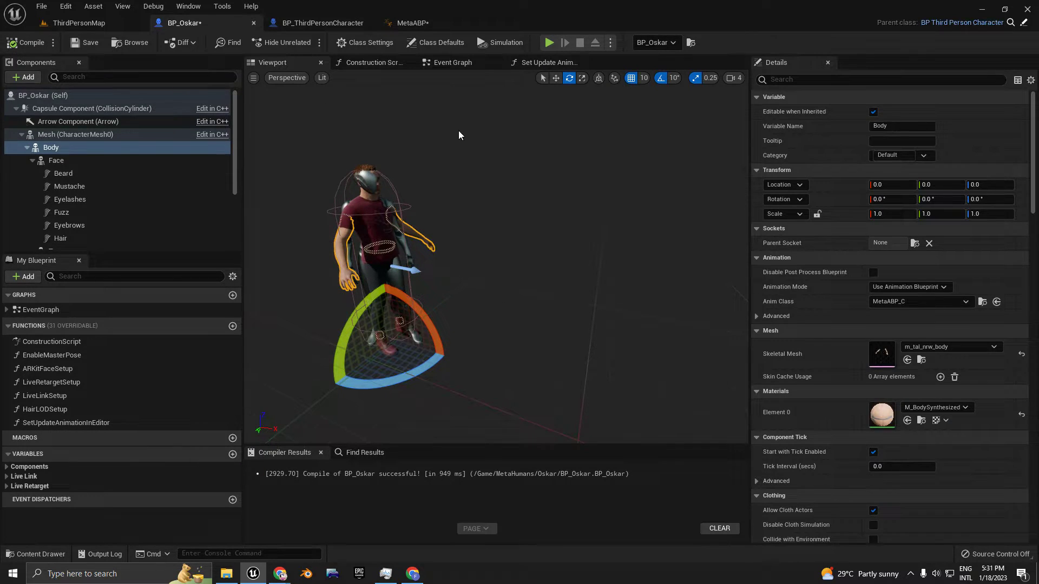
key("alt+z")
key("alt+z")
right_click_drag(436, 225, 379, 244)
key("w")
mouse_move(442, 98)
right_mouse_down()
mouse_move(409, 98)
mouse_move(442, 99)
right_mouse_up()
key("d")
key("s")
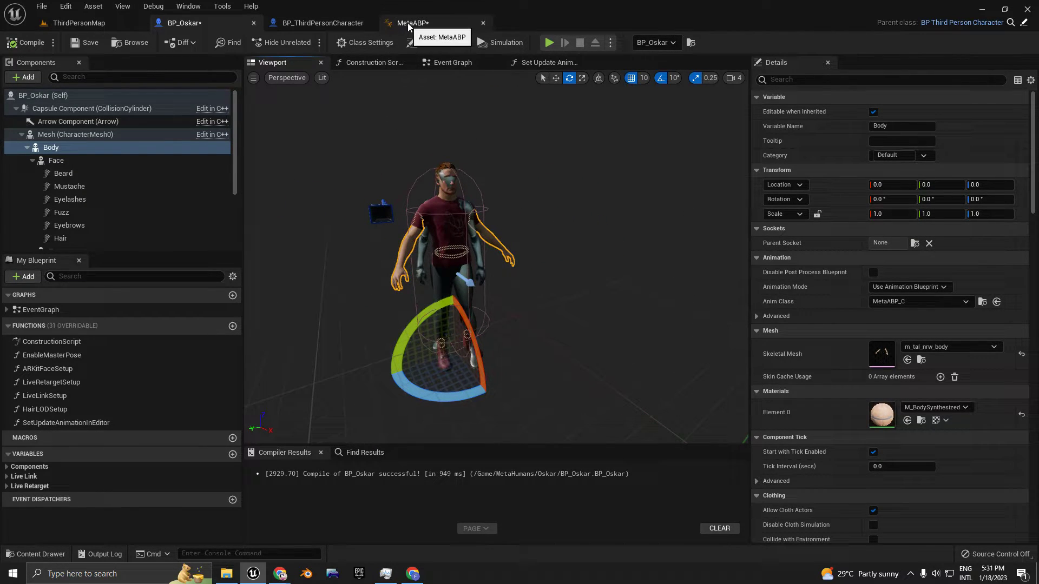
Add a Retarget Pose From Mesh node feeding the Output Pose in MetaABP's AnimGraph, arrange it beside the output, and compile
left_click(411, 23)
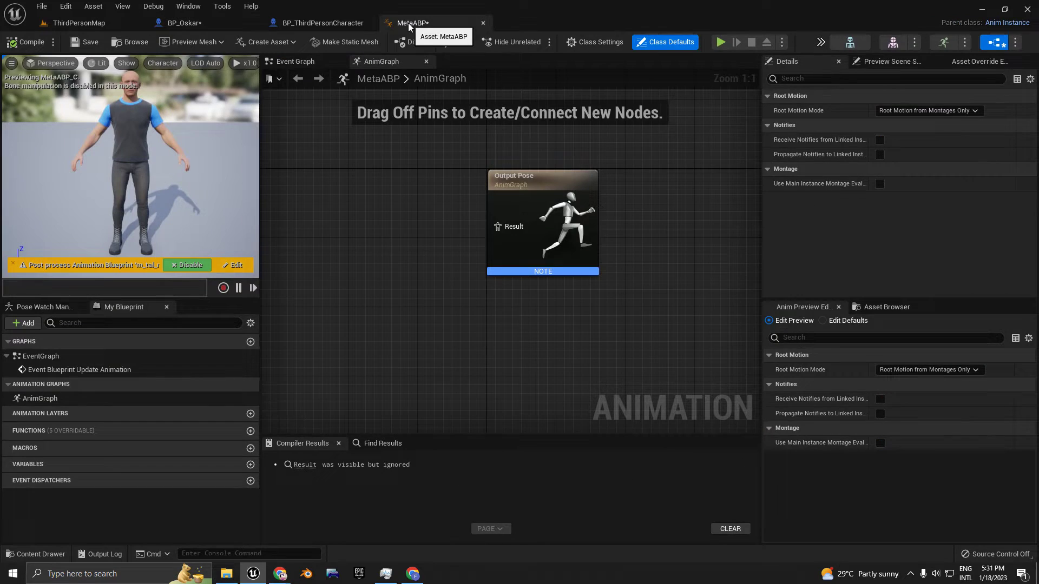
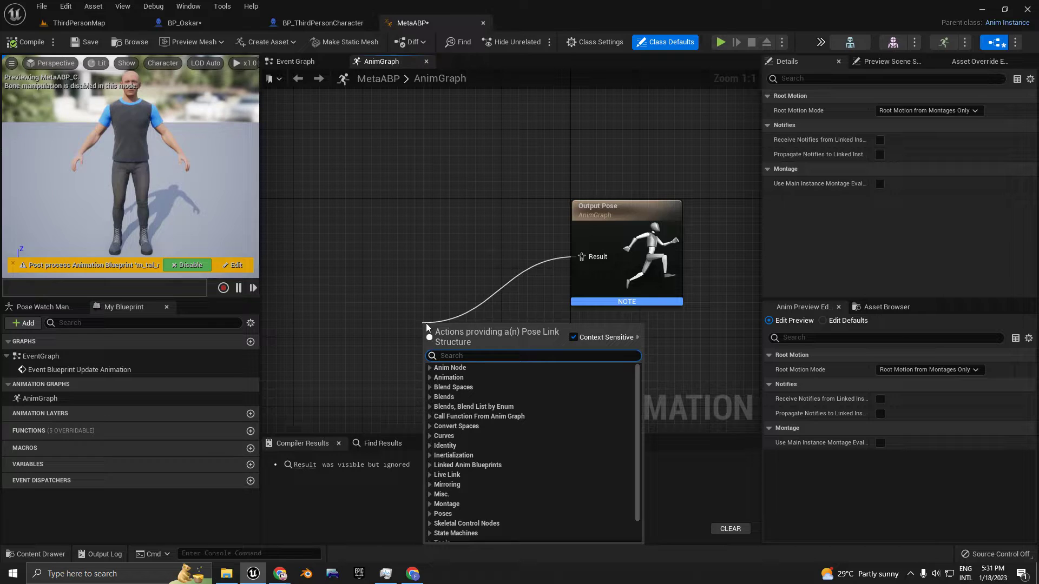
type("retarget")
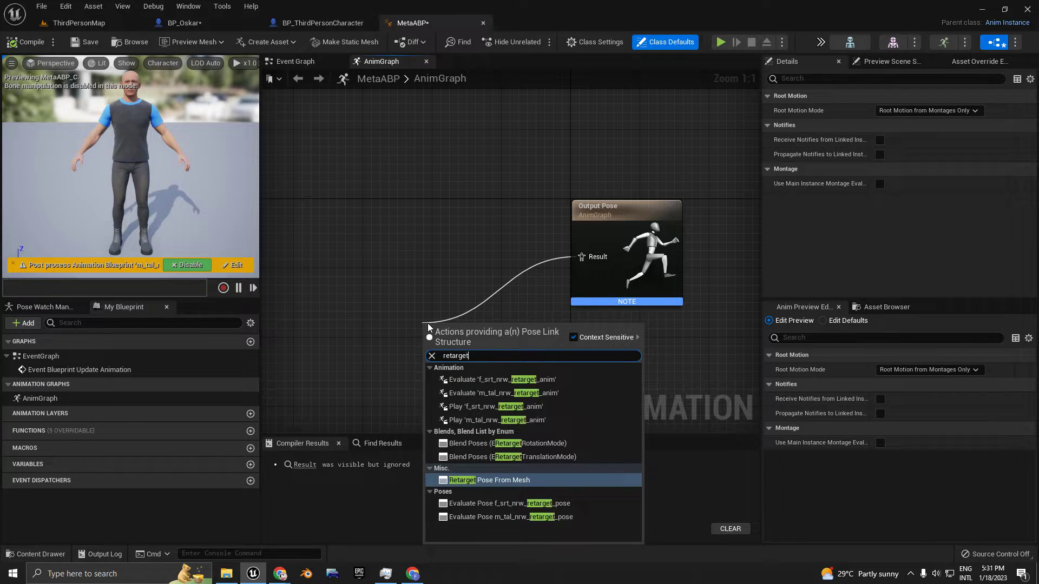
key("Return")
left_click_drag(470, 341, 425, 278)
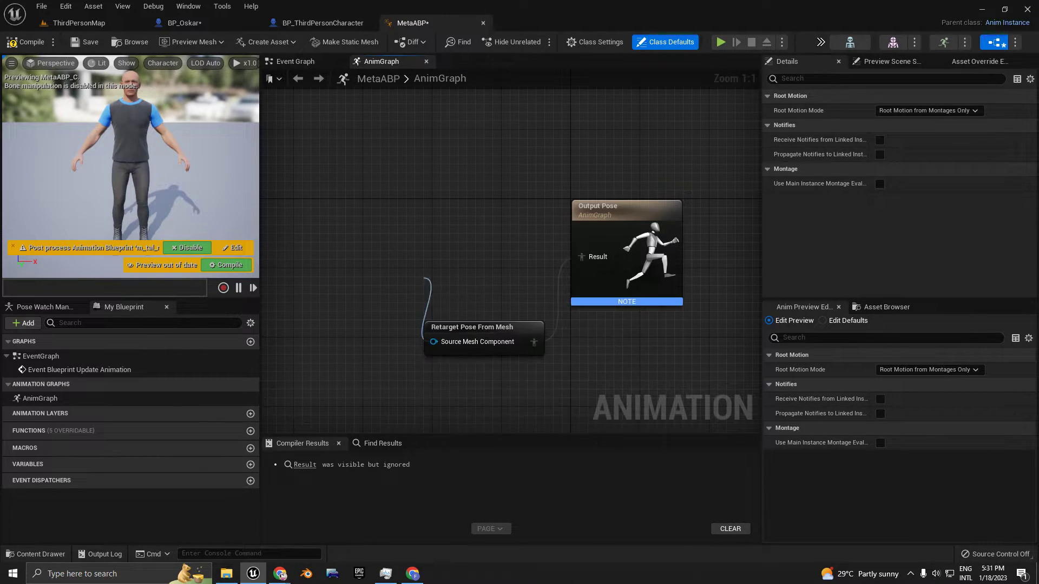
right_click_drag(487, 339, 490, 327)
left_click_drag(496, 320, 453, 230)
right_click_drag(453, 222, 501, 229)
left_click_drag(501, 233, 524, 270)
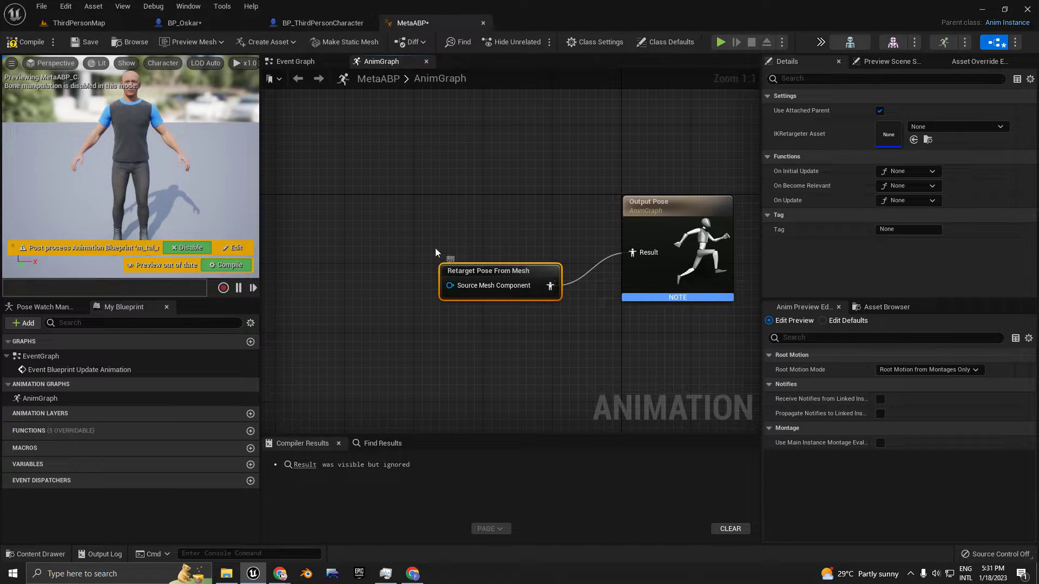
left_click(30, 43)
Search the project content for "manny", open the ABP_Manny Anim Blueprint, and examine its Event Graph nodes
left_click(76, 23)
left_click(216, 389)
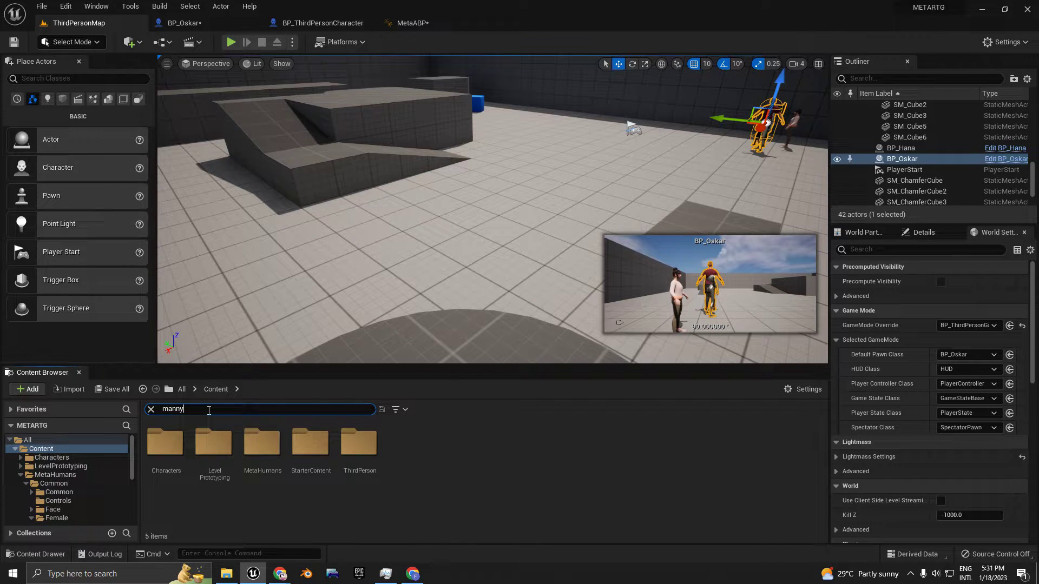
left_click(176, 477)
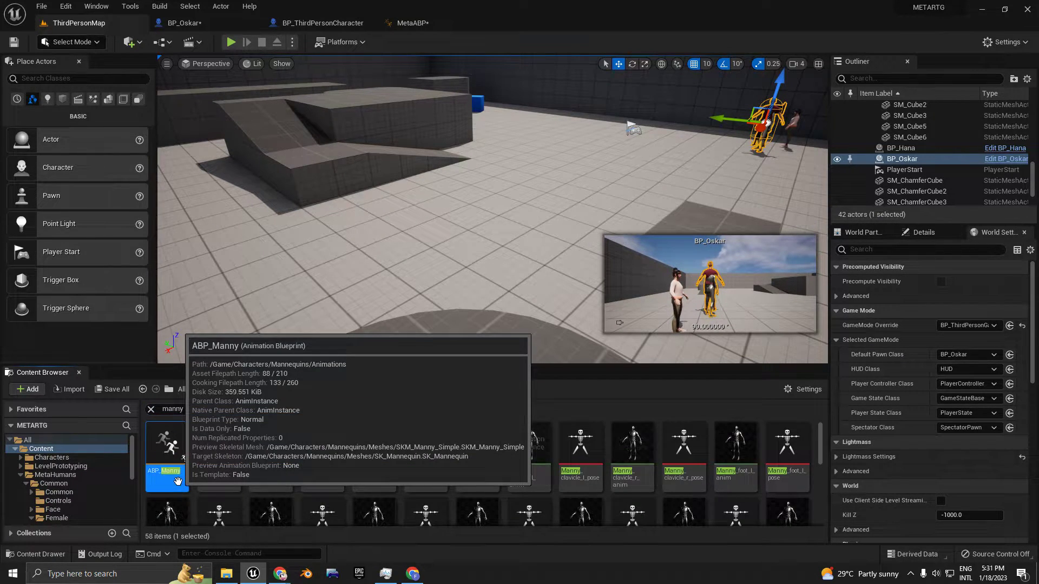
double_click(166, 474)
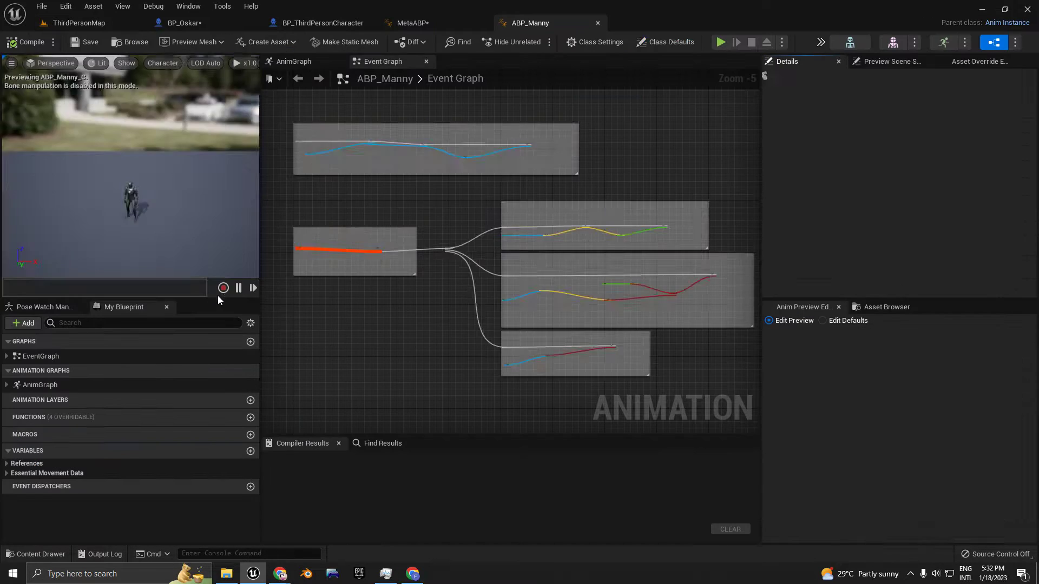
scroll(589, 147, "down", 2)
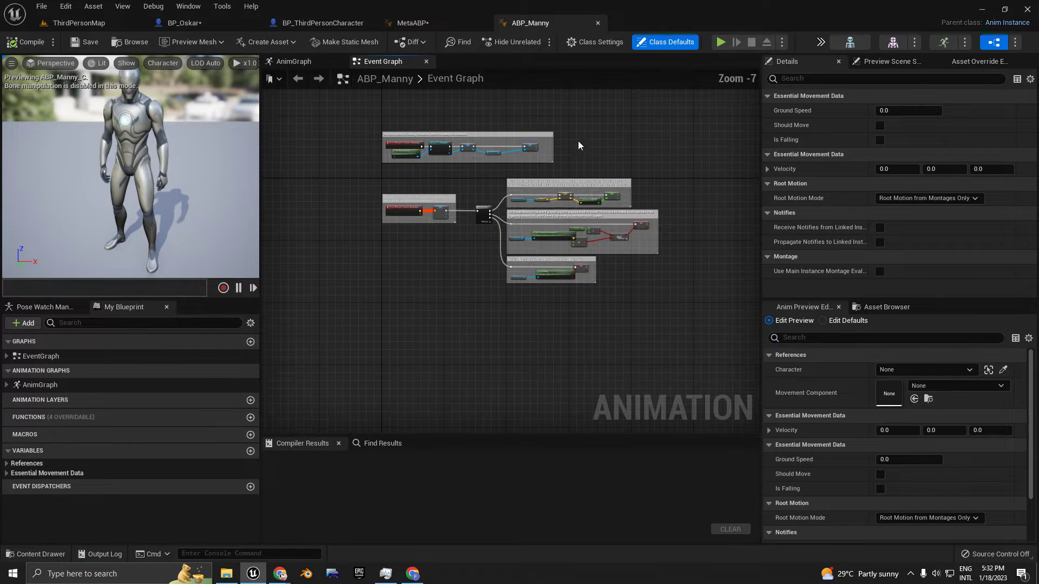
left_click_drag(332, 116, 633, 328)
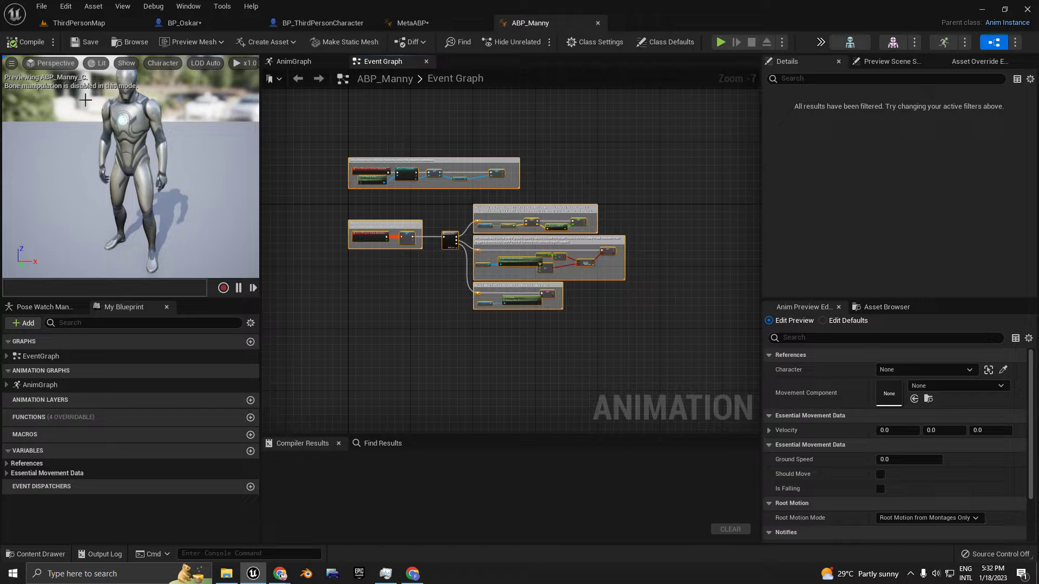
Select the inherited character mesh in BP_Oskar and examine its assigned Anim Class and skeletal mesh
left_click(79, 23)
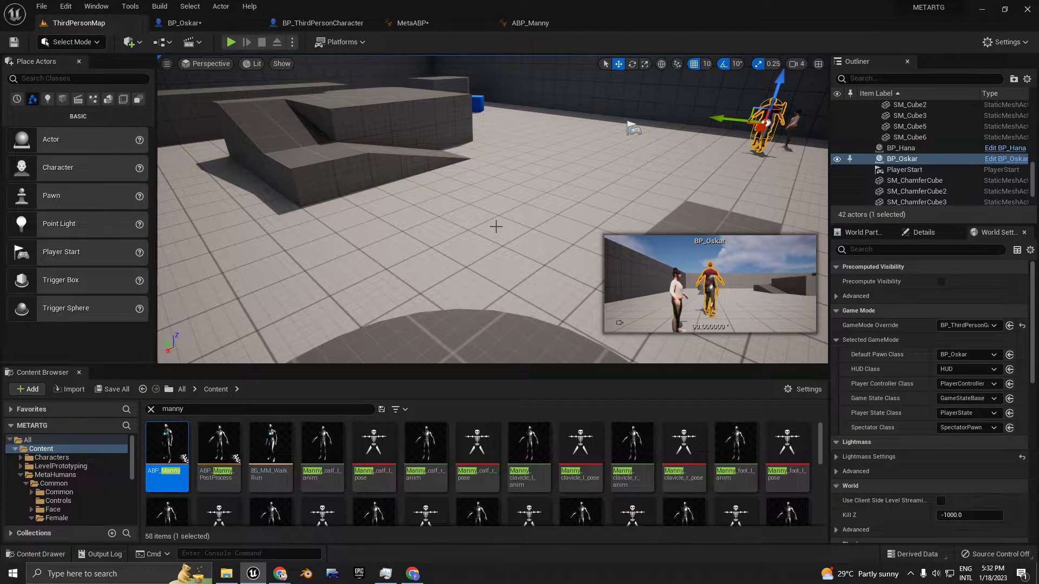
right_click_drag(559, 186, 616, 173)
left_click(182, 26)
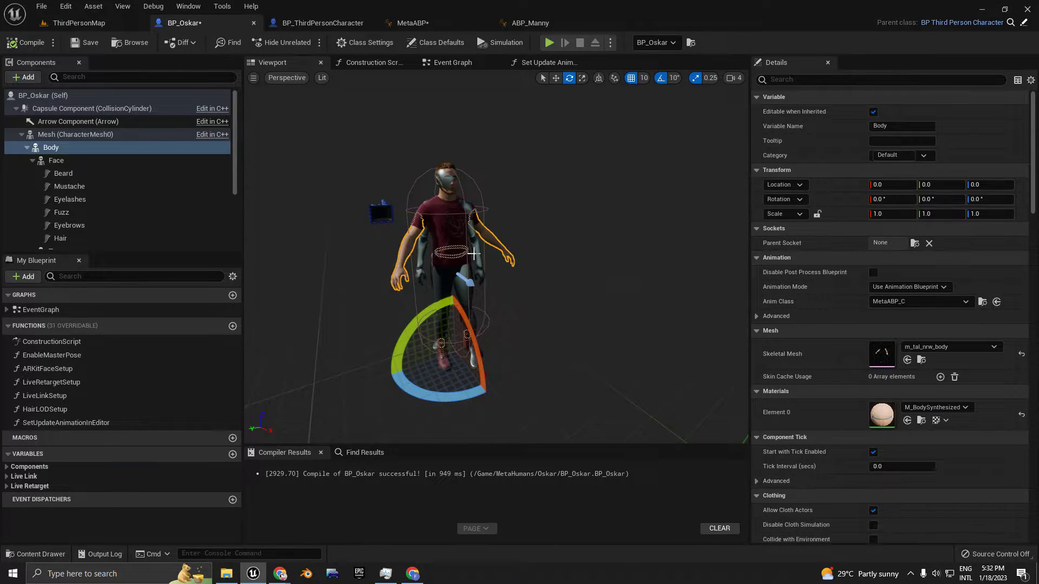
left_click(458, 286)
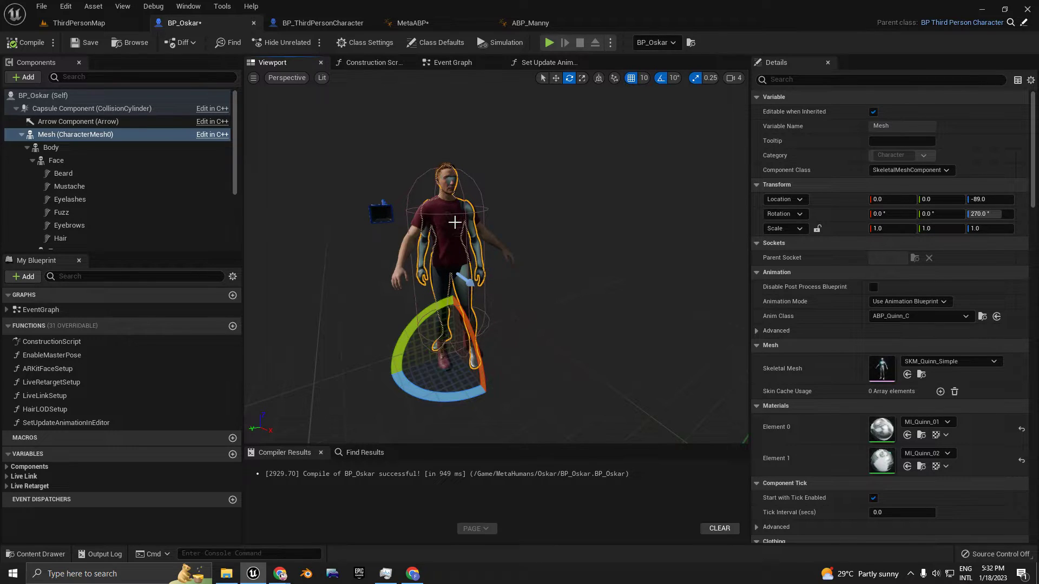
Examine the locomotion and main state nodes in ABP_Manny's AnimGraph
left_click(530, 23)
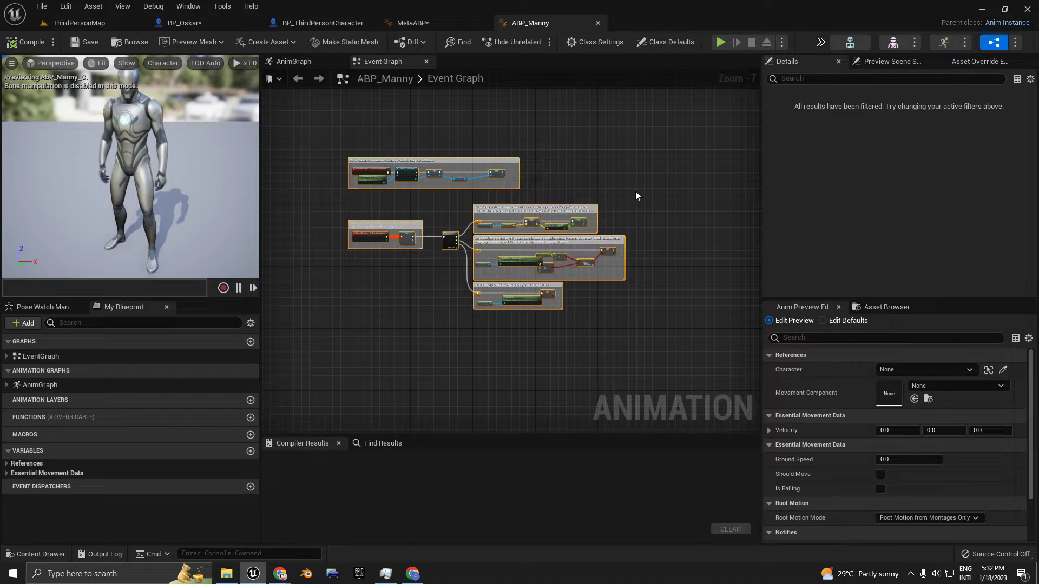
left_click(294, 62)
scroll(357, 203, "down", 2)
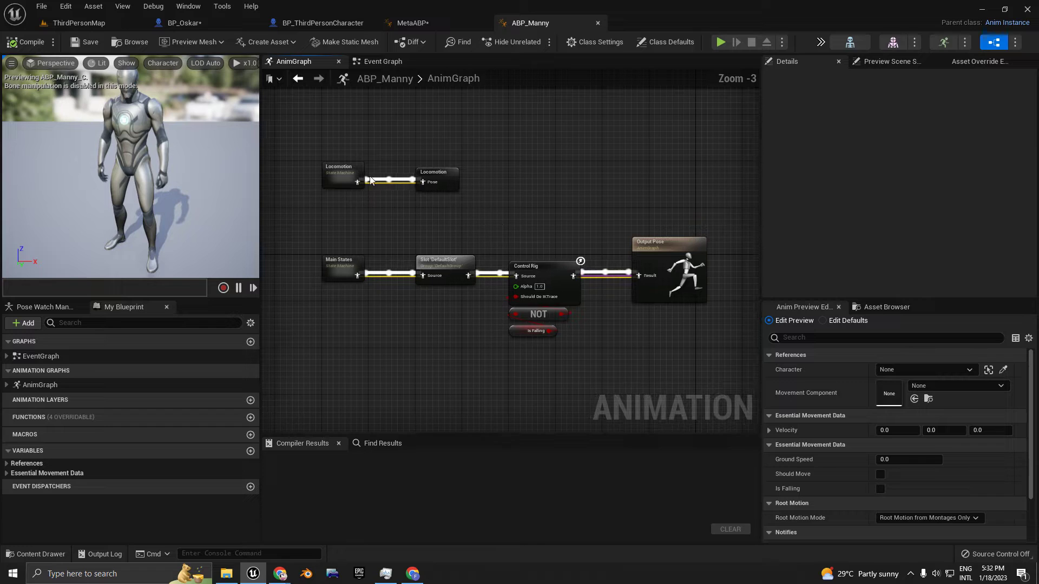
left_click_drag(358, 206, 702, 365)
scroll(587, 311, "down", 2)
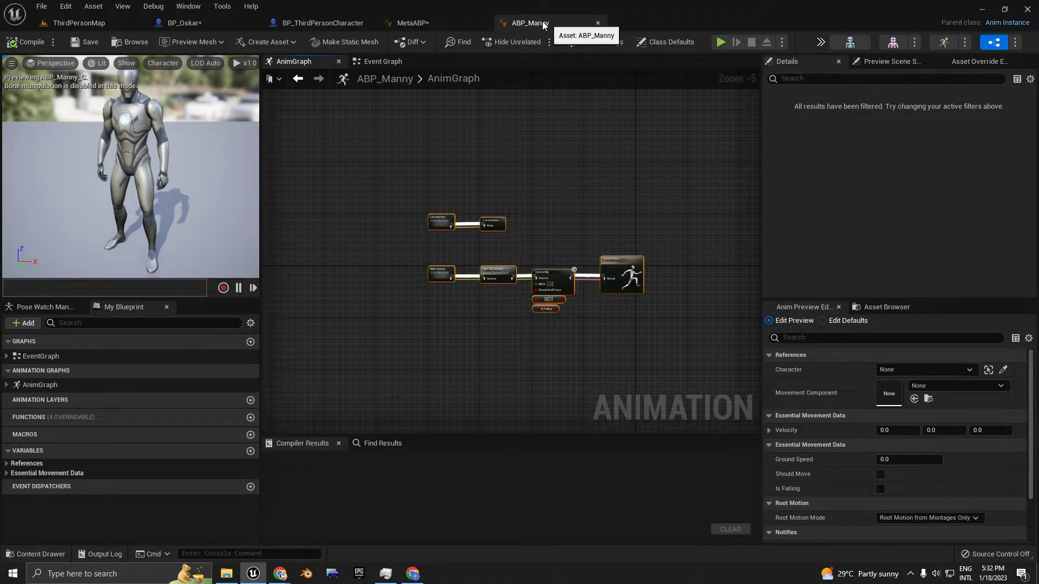
Assign RTG_Mannequin as the Retarget Pose From Mesh node's IK Retargeter in MetaABP, compile, save all assets, and nudge the node
left_click(430, 25)
right_click_drag(546, 235, 500, 251)
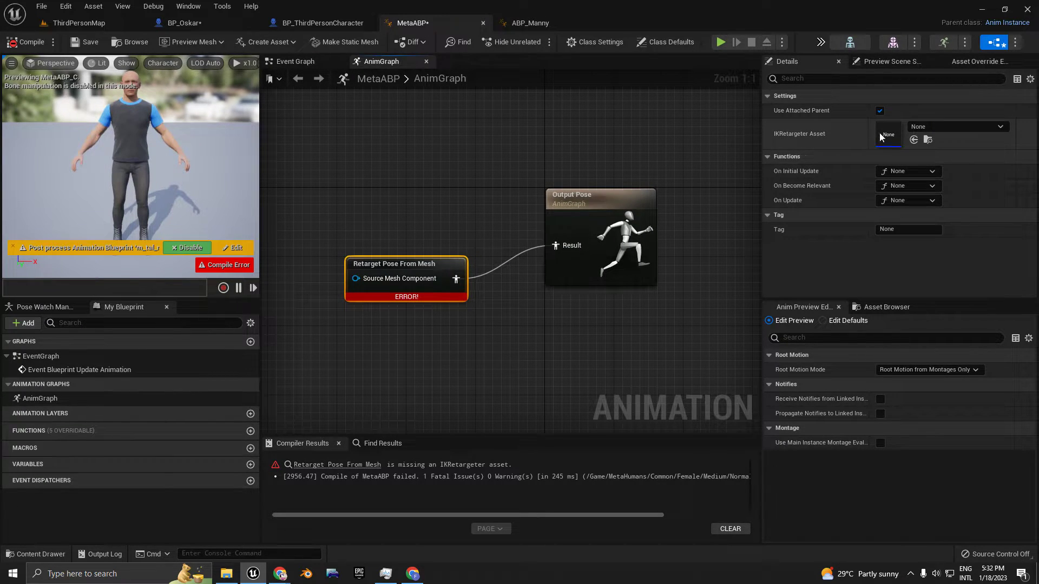
left_click(953, 127)
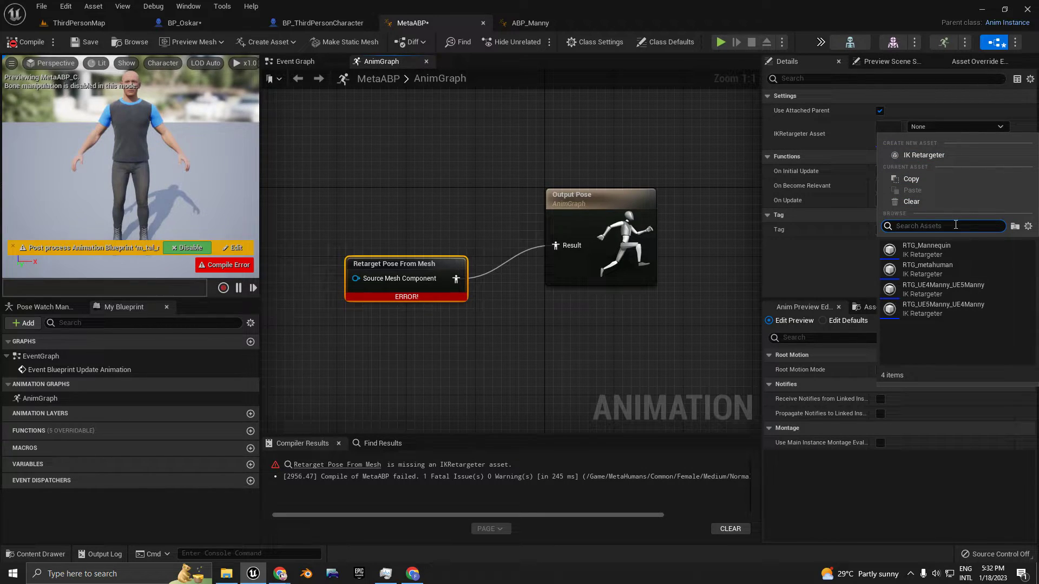
left_click(922, 254)
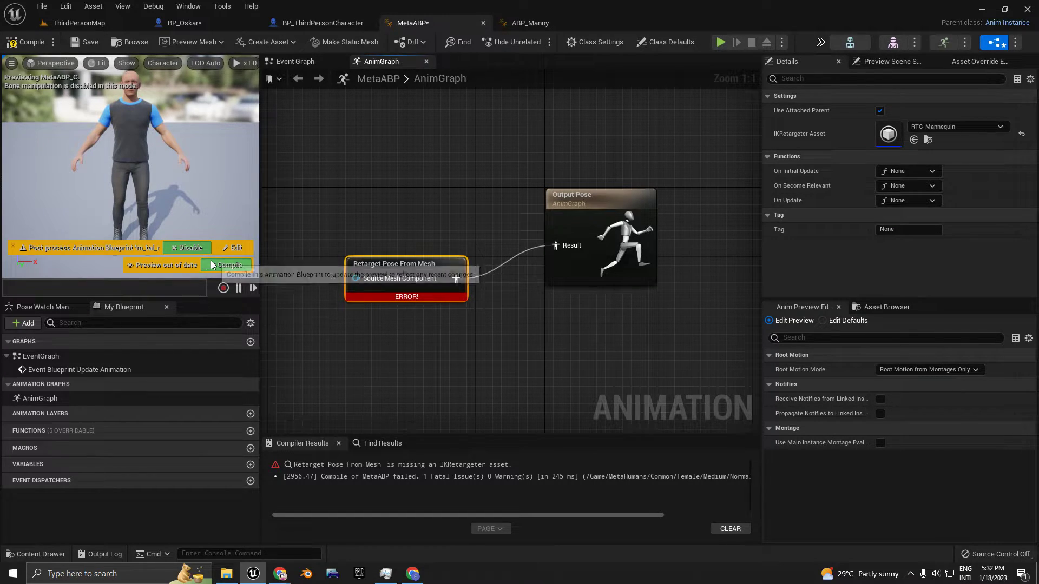
left_click(230, 265)
left_click(86, 42)
left_click(41, 6)
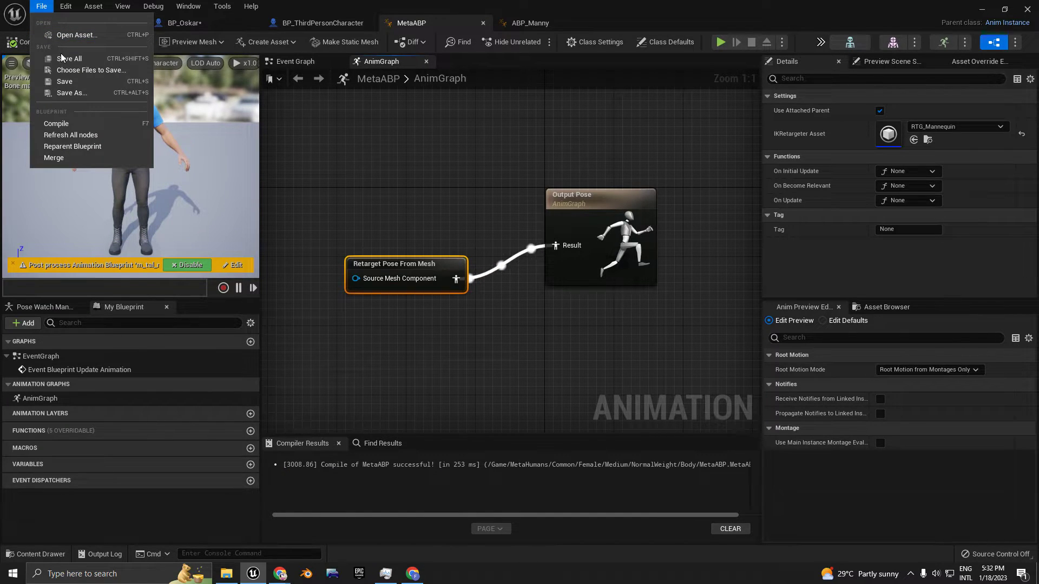
left_click(61, 56)
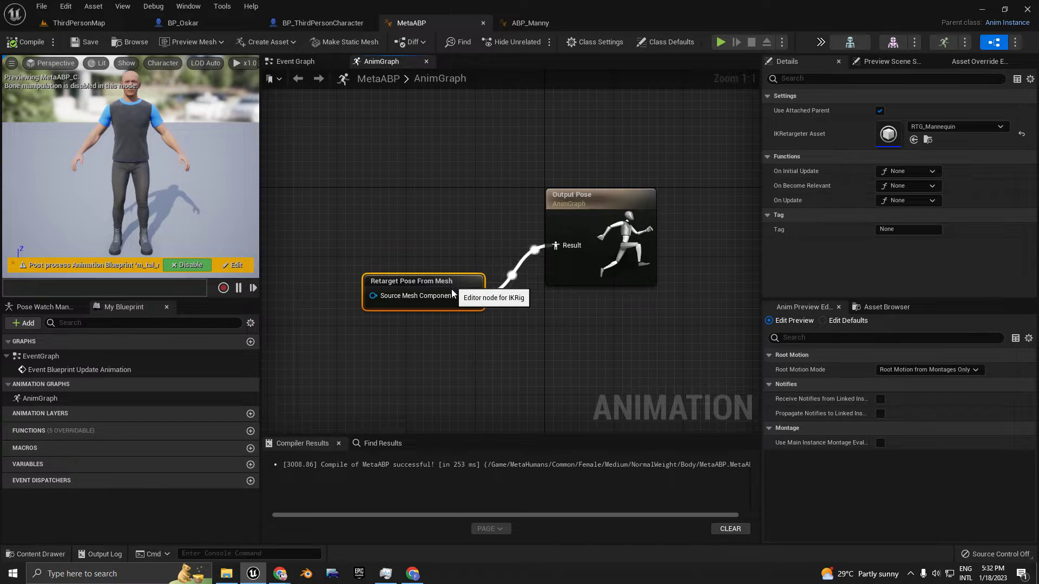
left_click_drag(435, 266, 444, 301)
Compare BP_ThirdPersonCharacter with BP_Oskar and inspect from the side how Oskar's body overlaps the inherited mannequin mesh
left_click(304, 28)
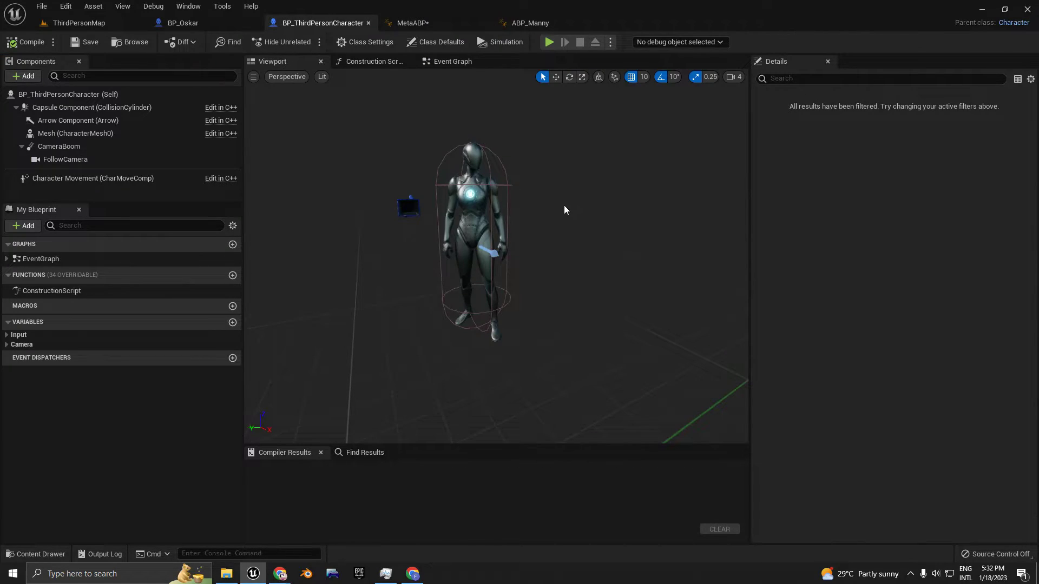
left_click(196, 28)
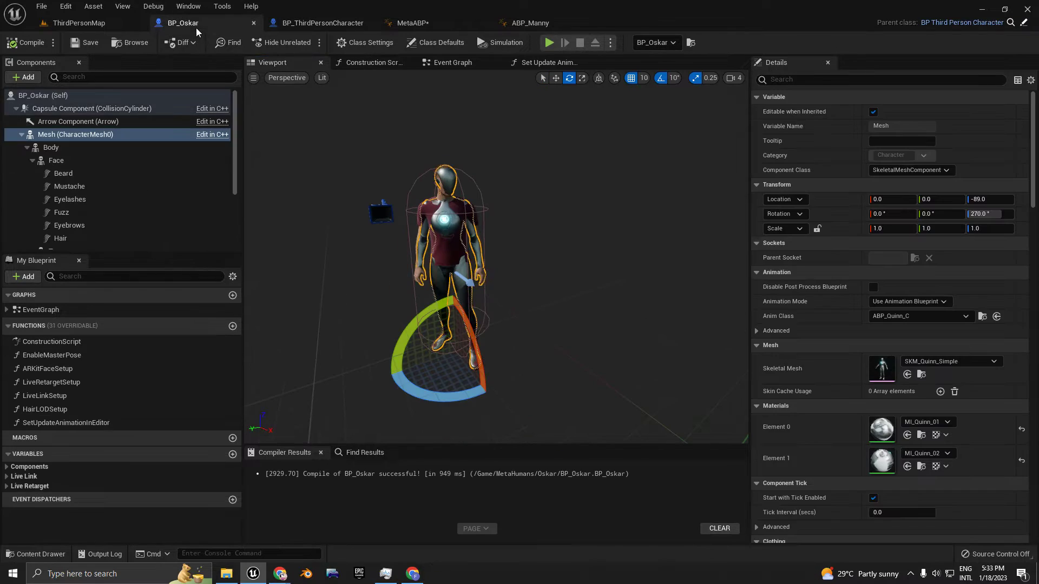
right_click_drag(500, 223, 427, 217)
key("w")
right_click_drag(563, 338, 541, 324)
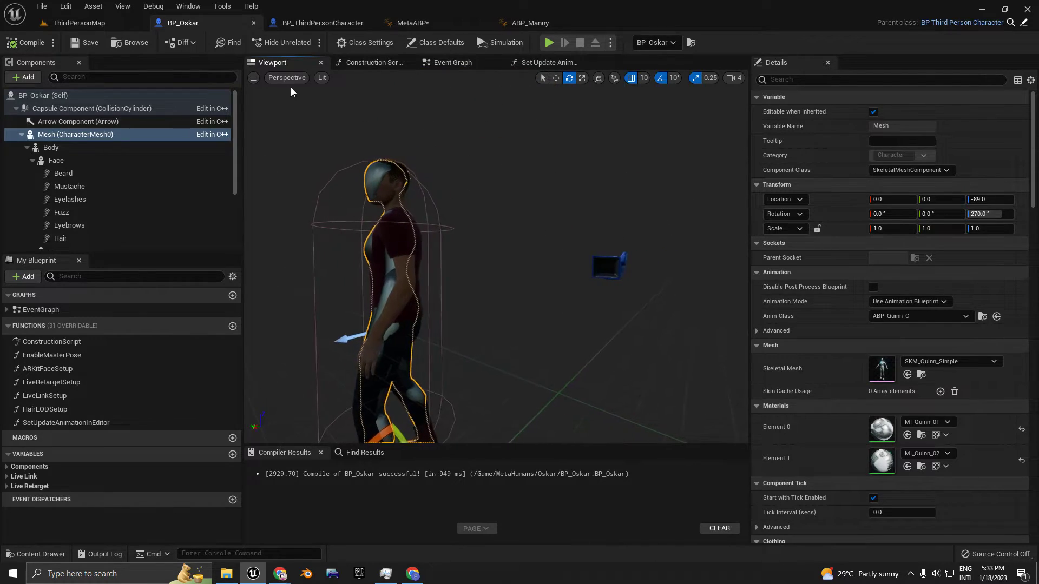
Play-test the retargeted Oskar animations in ThirdPersonMap by running and jumping across the level, and stop the session
left_click(81, 23)
left_click(231, 42)
key("w")
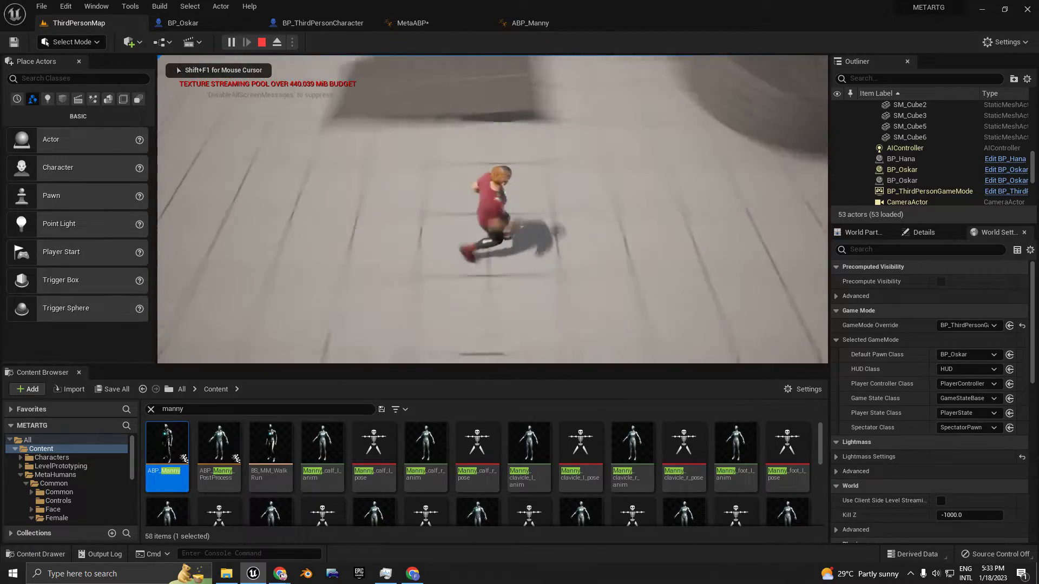
key("space")
key("space")
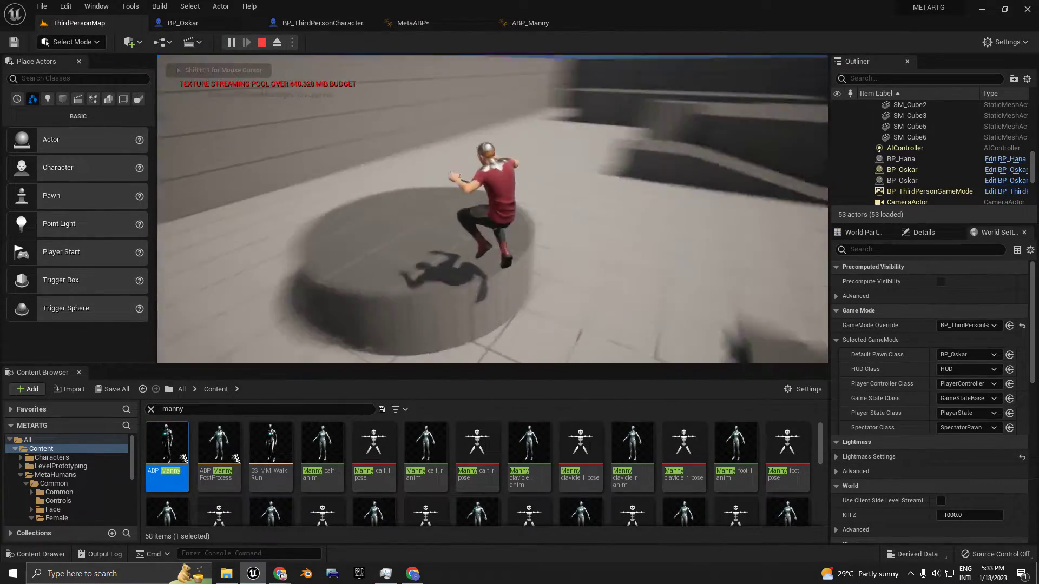
key("space")
key("w")
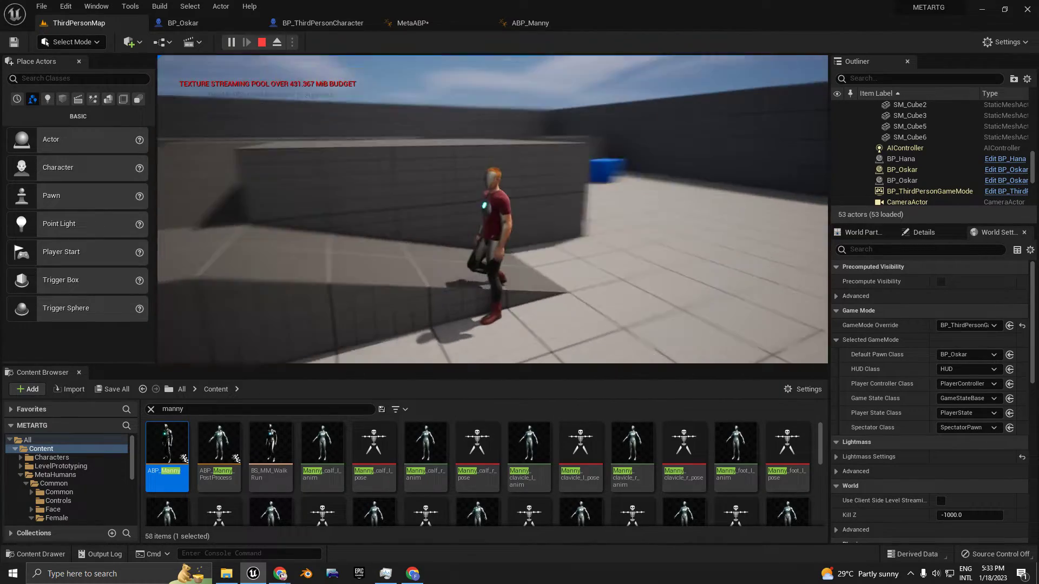
key("w")
key("w")
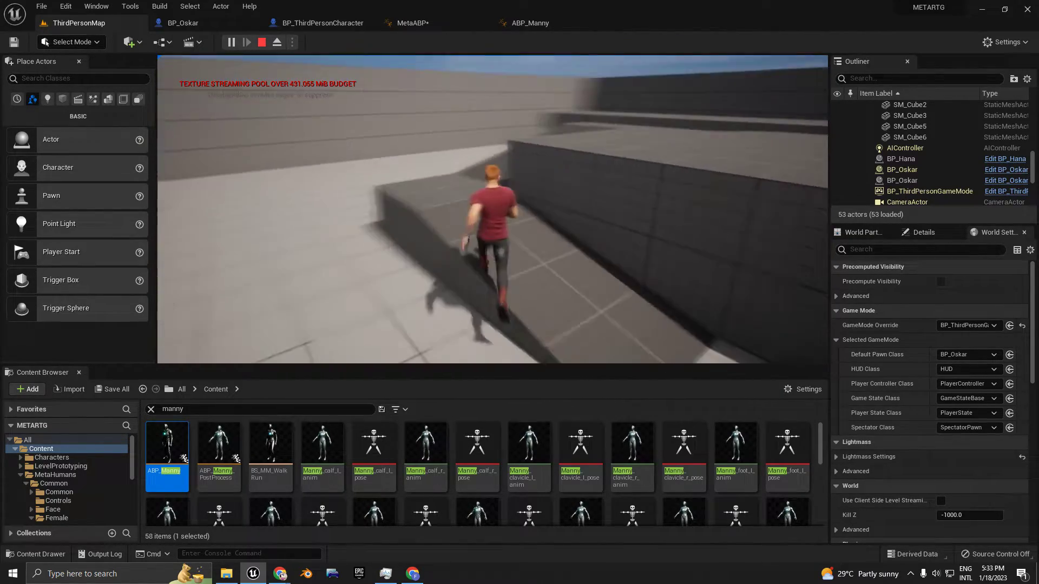
key("space")
key("w")
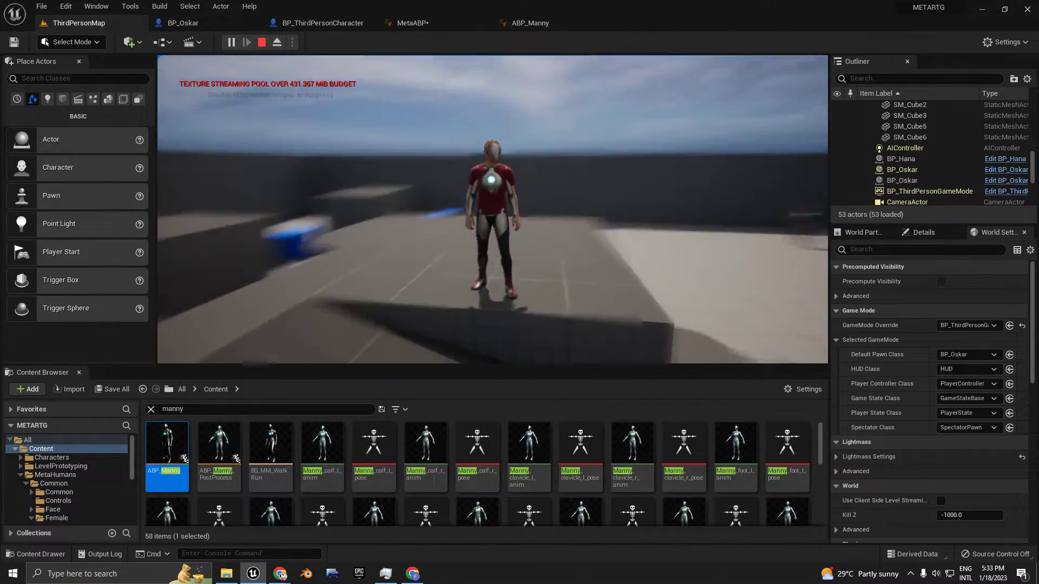
key("Escape")
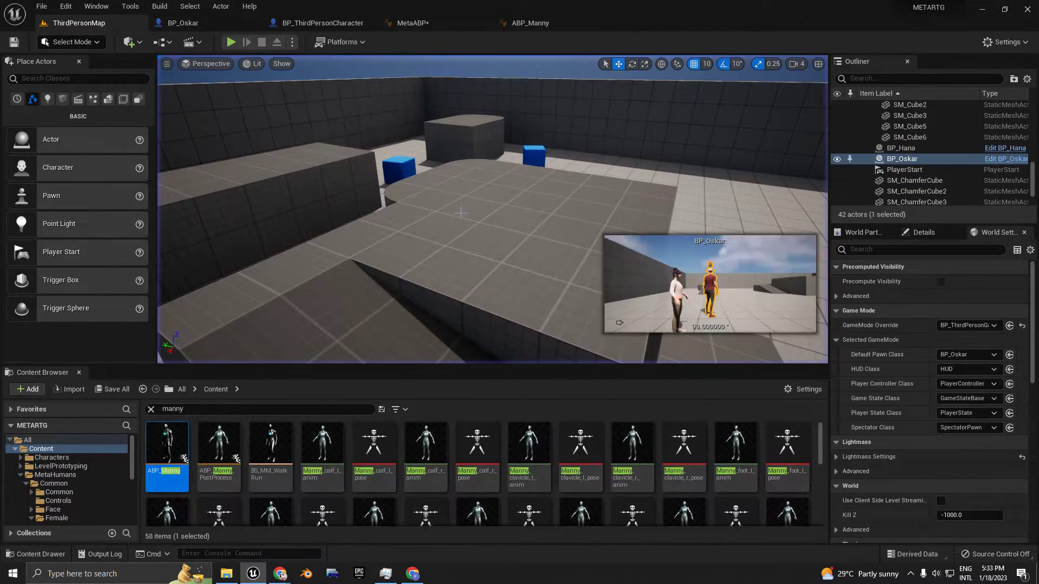
Hide the inherited mannequin Mesh component in BP_Oskar by turning off its Visible option
left_click(222, 24)
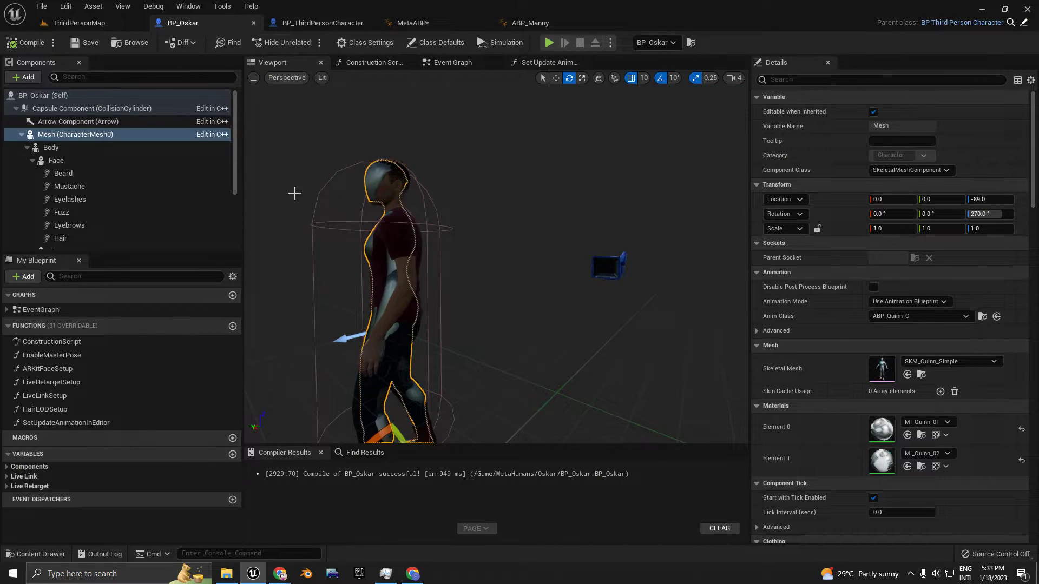
right_click_drag(378, 189, 520, 201)
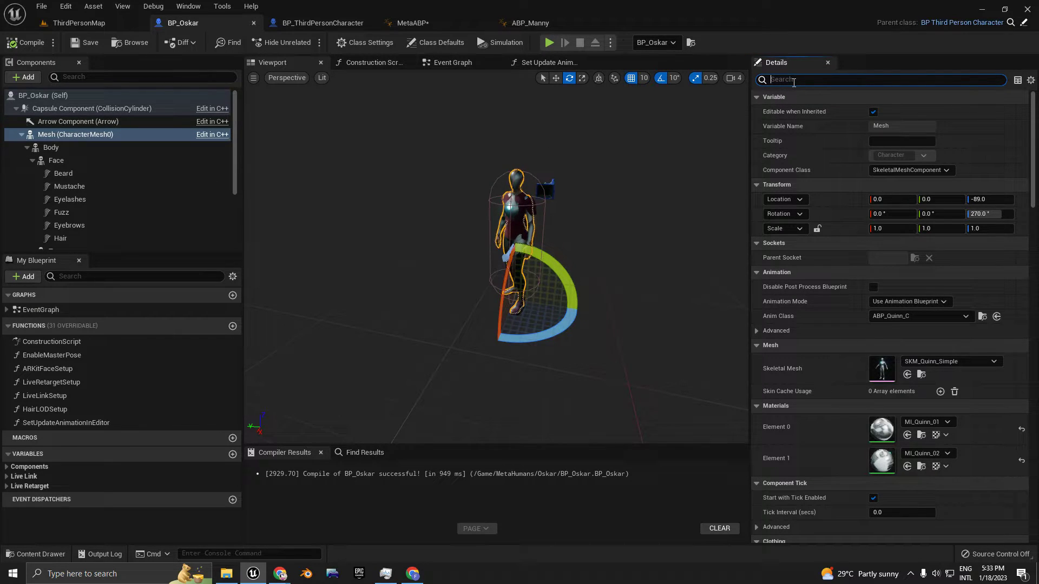
type("b")
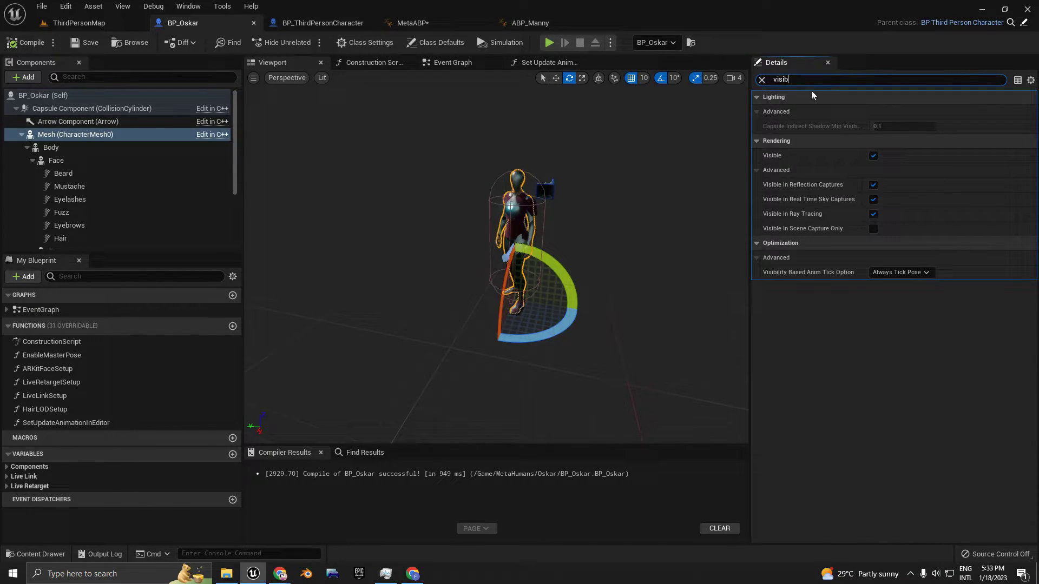
left_click_drag(644, 168, 720, 168, "alt")
scroll(644, 167, "up", 4)
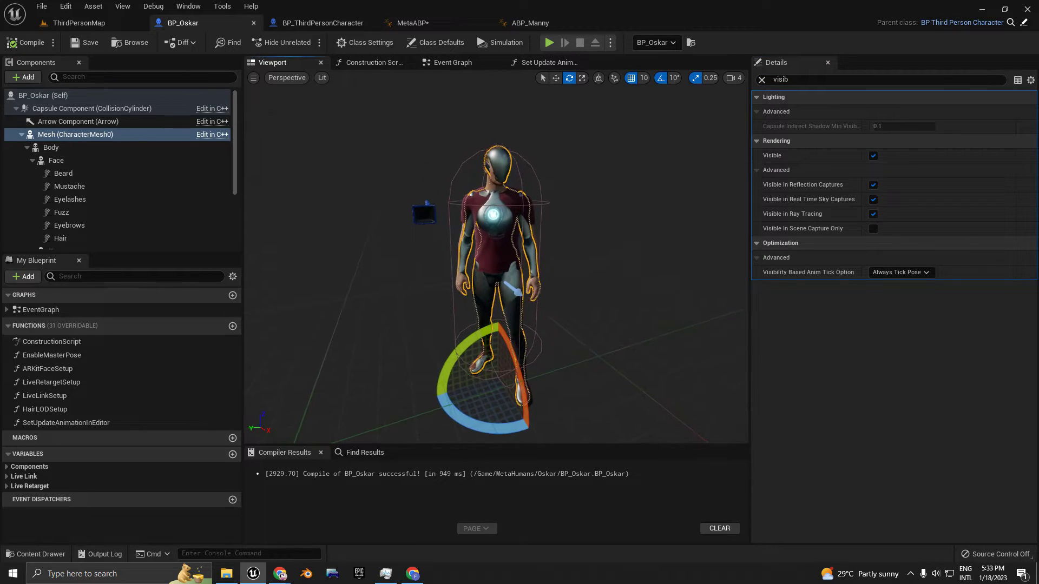
left_click(873, 156)
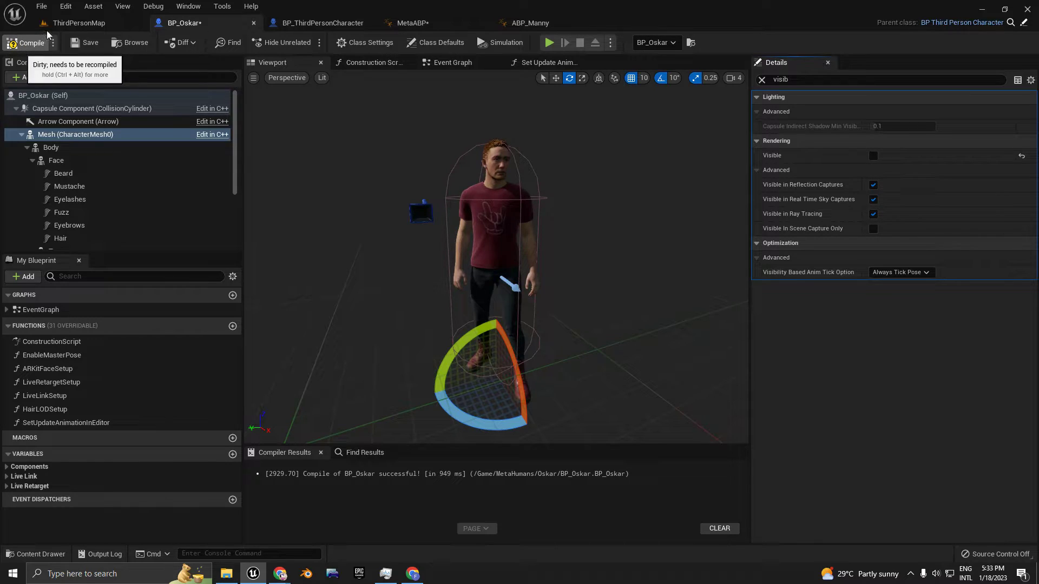
Play-test ThirdPersonMap with the mannequin mesh hidden by moving Oskar around the floor, and stop the session
left_click(76, 23)
left_click(231, 43)
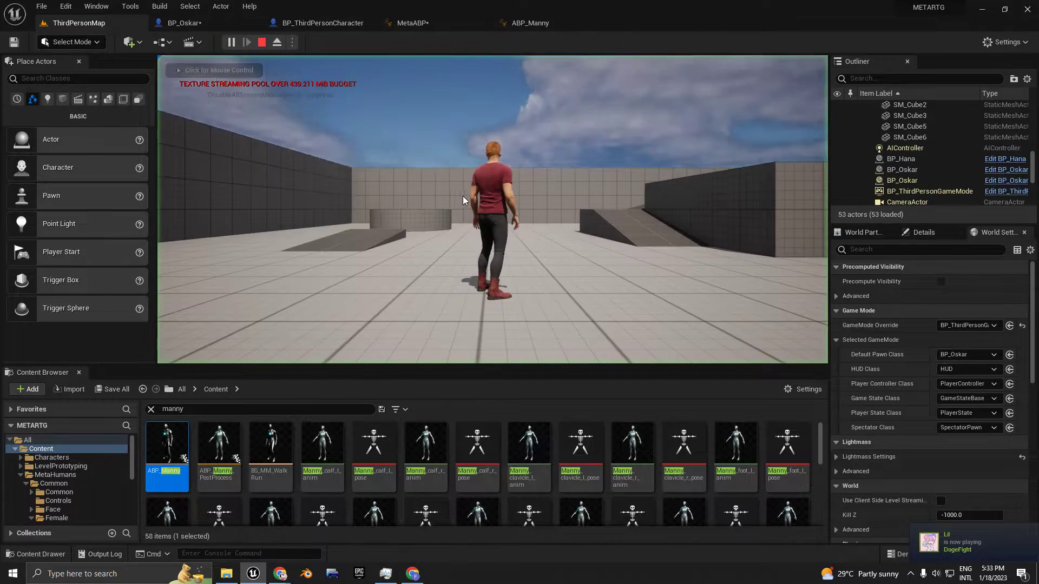
left_click(463, 196)
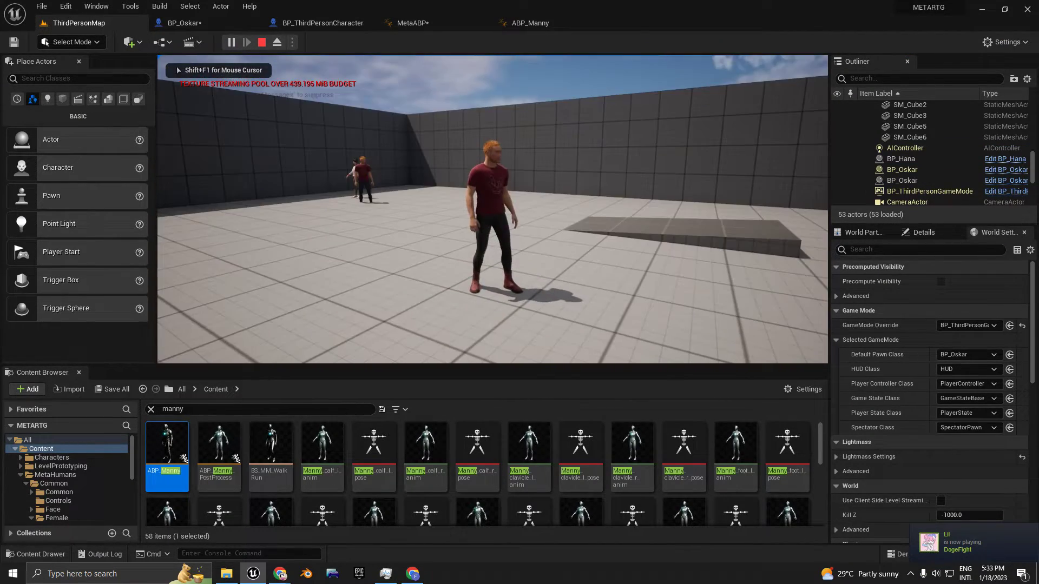
key("w")
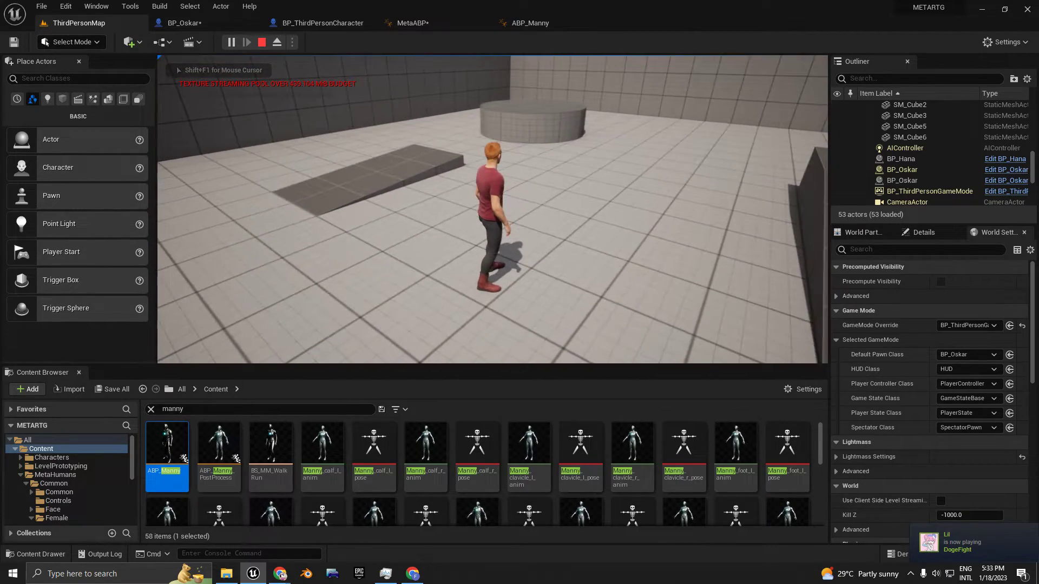
key("w")
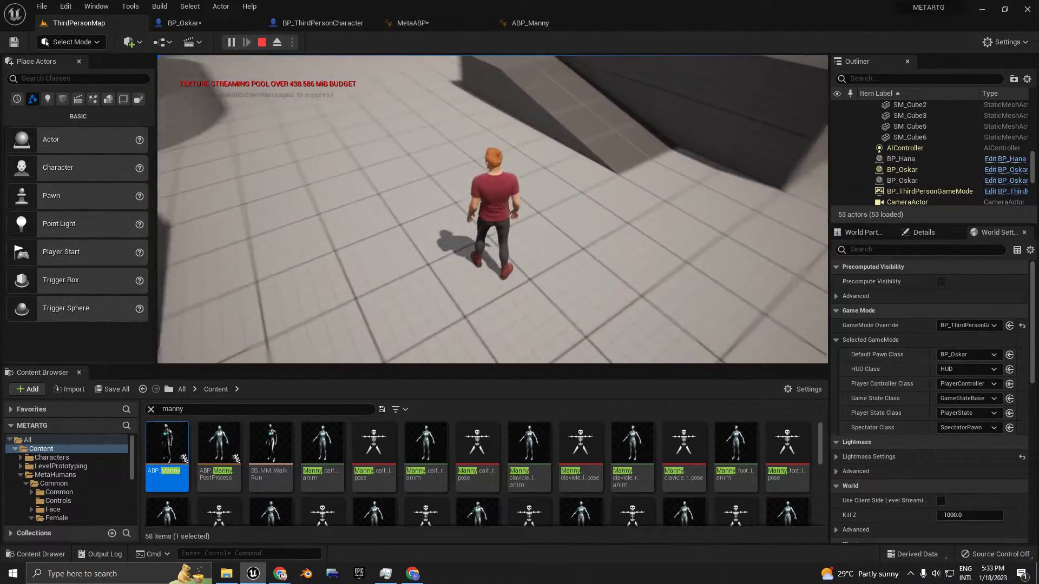
key("w")
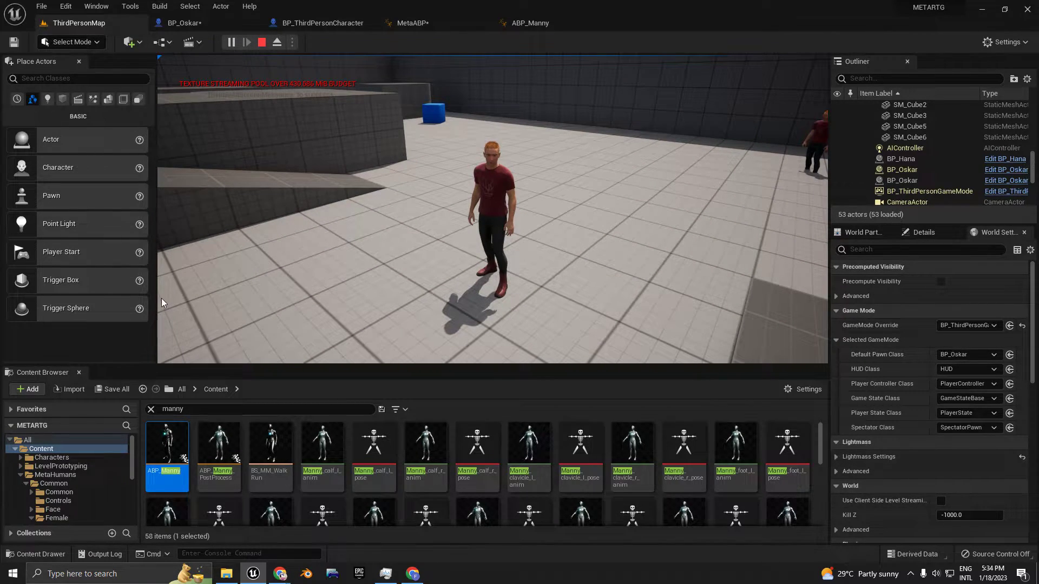
key("Escape")
Review the Retarget Pose From Mesh node in MetaABP and the AnimGraph of ABP_Manny
left_click(430, 26)
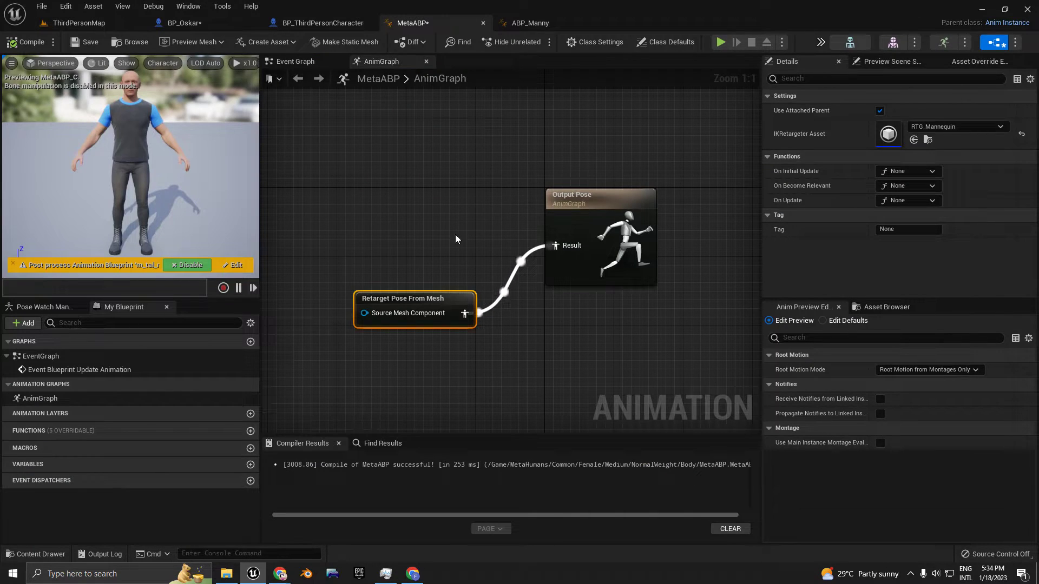
left_click(538, 24)
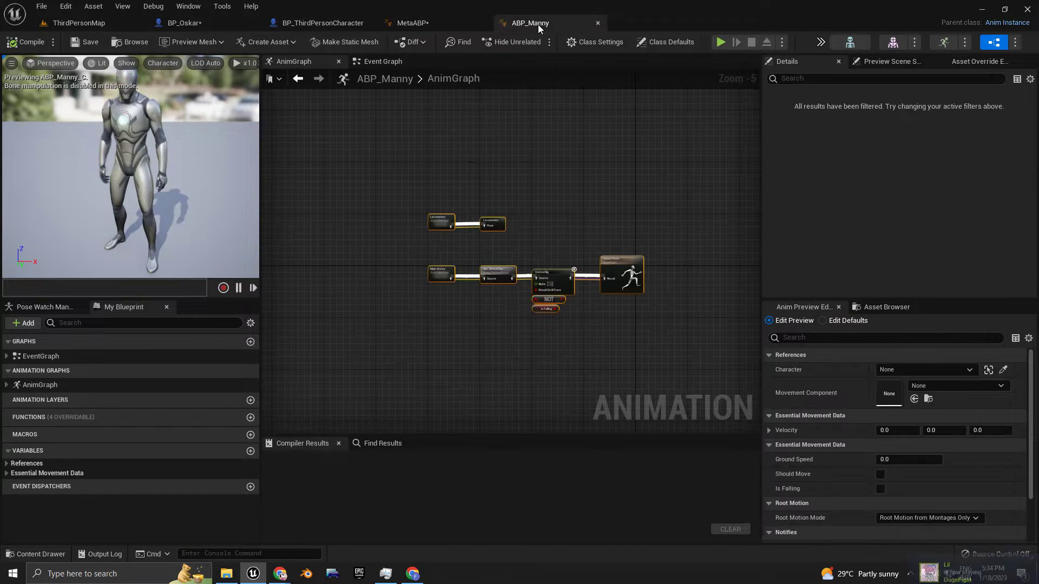
left_click(440, 21)
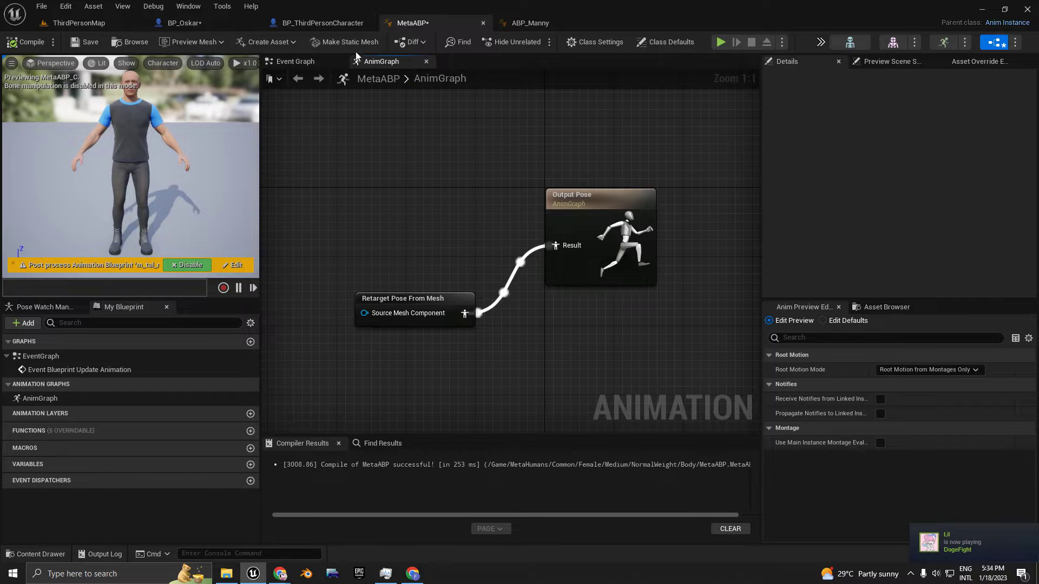
Re-enable the inherited Mesh component's Visible option in BP_Oskar and undo that change
left_click(196, 23)
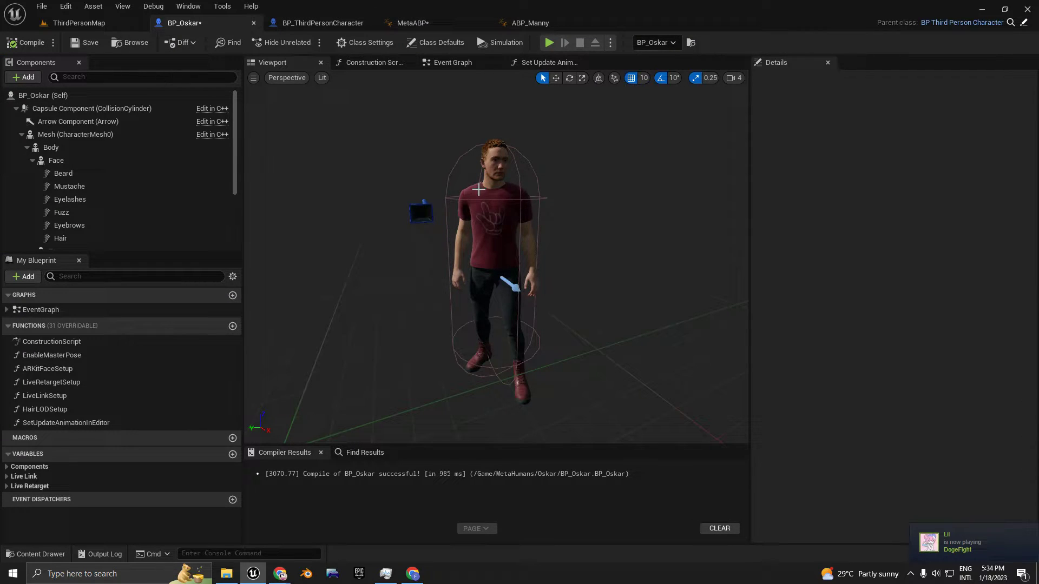
left_click(63, 136)
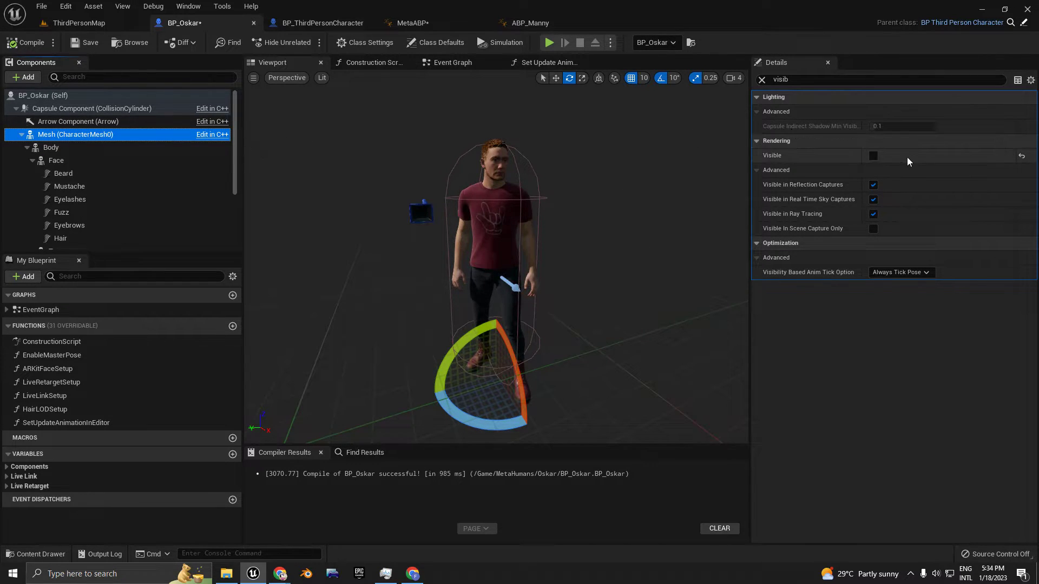
left_click(880, 156)
left_click(875, 157)
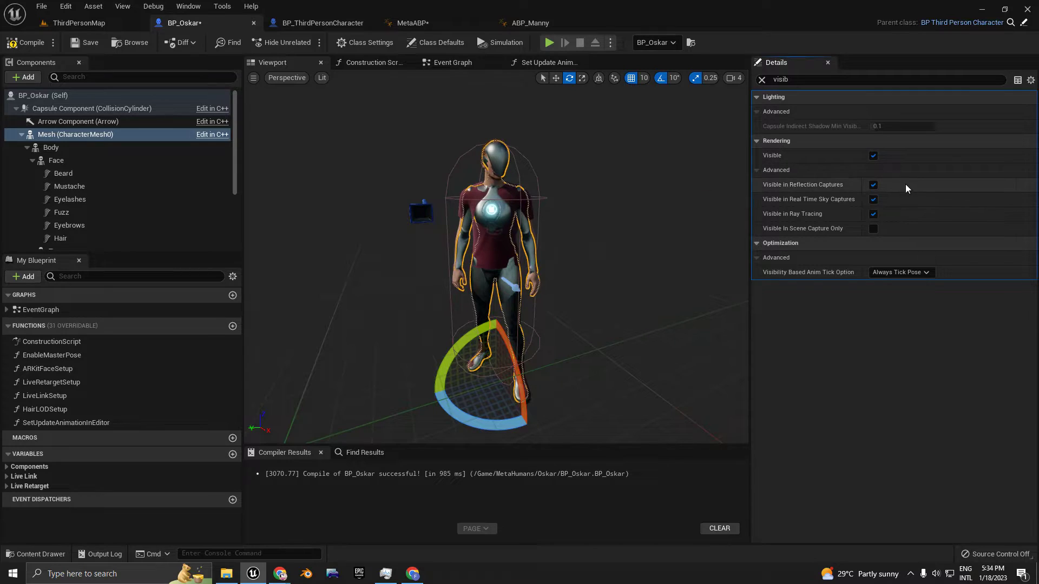
key("ctrl+z")
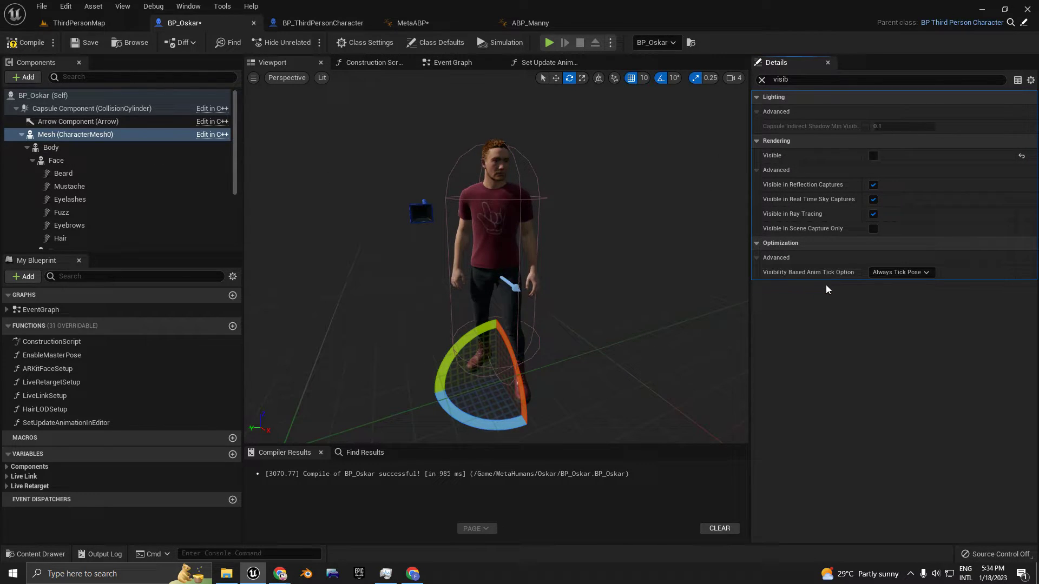
Set the Mesh's Visibility Based Anim Tick Option to Always Tick Pose and Refresh Bones, and save BP_Oskar
left_click(885, 272)
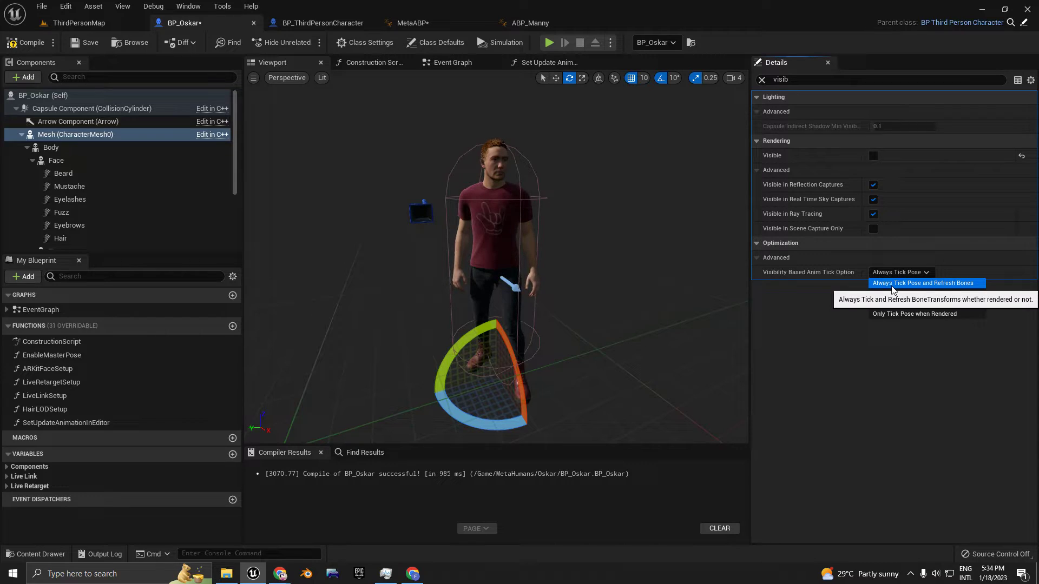
left_click(893, 283)
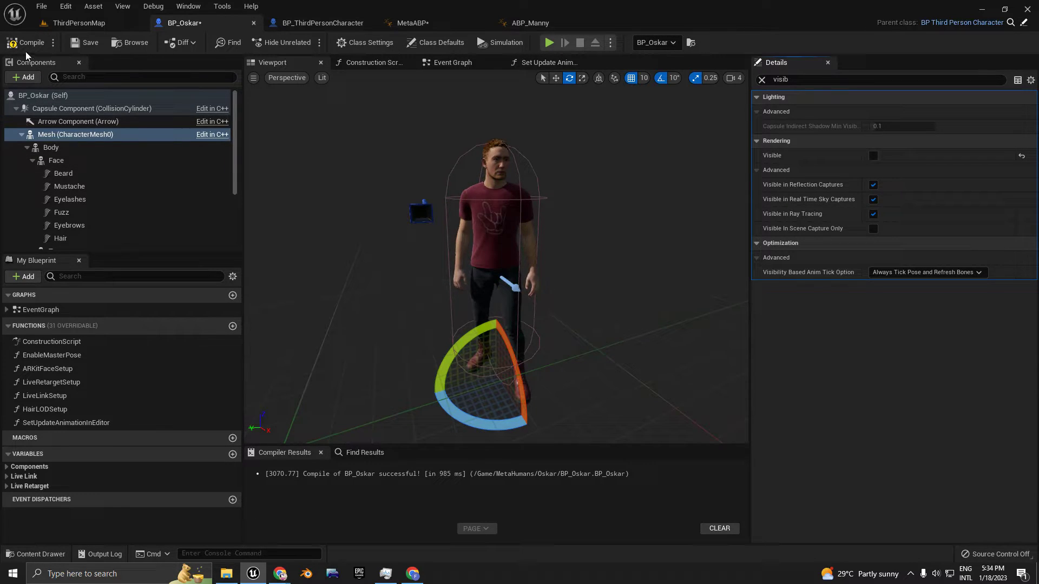
left_click(86, 49)
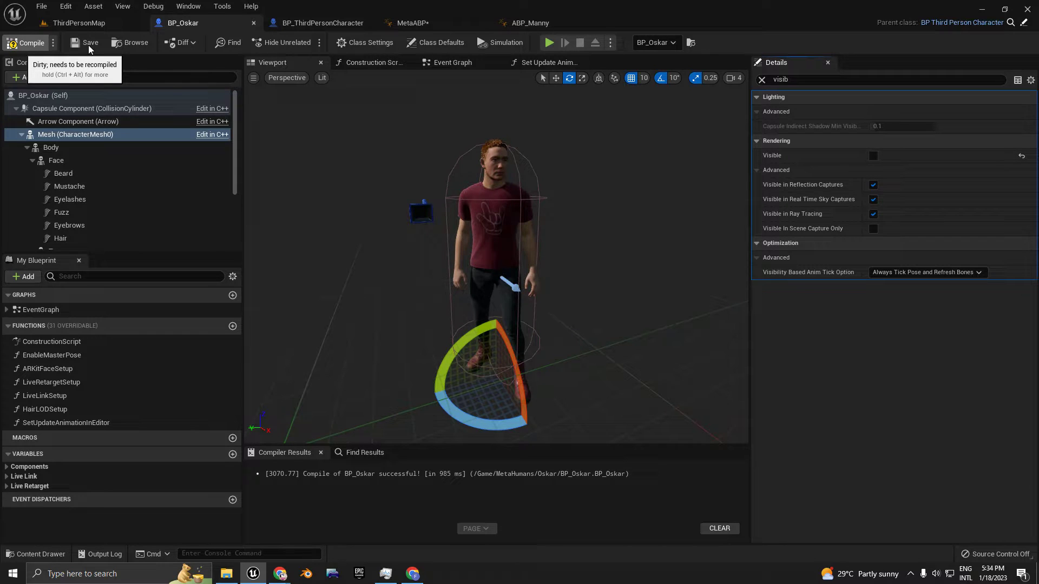
Play-test Oskar's animations in ThirdPersonMap by running and jumping over the ramps and raised blocks, and stop the session
left_click(79, 23)
left_click(235, 45)
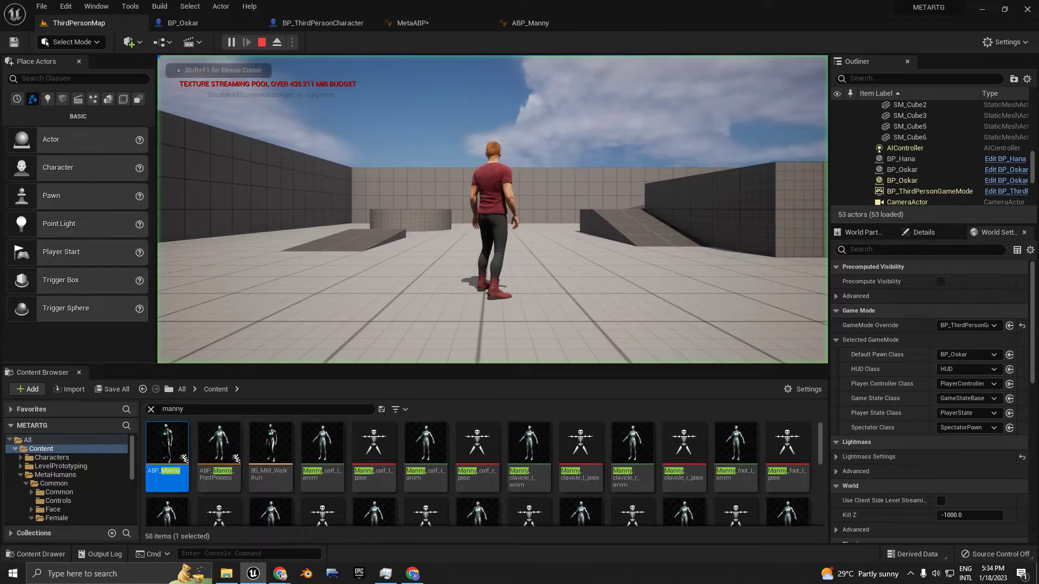
key("w")
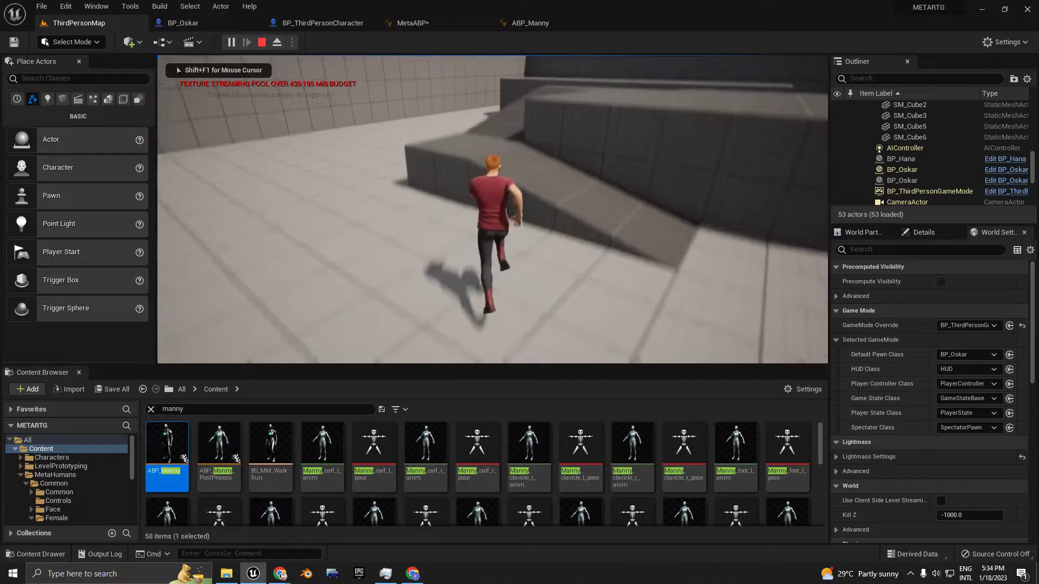
key("space")
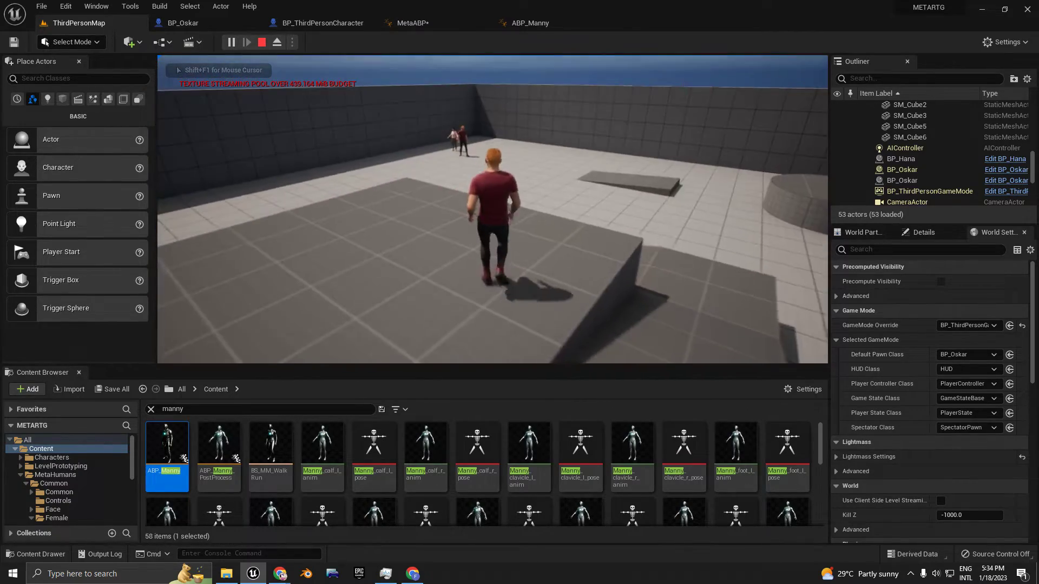
key("w")
key("space")
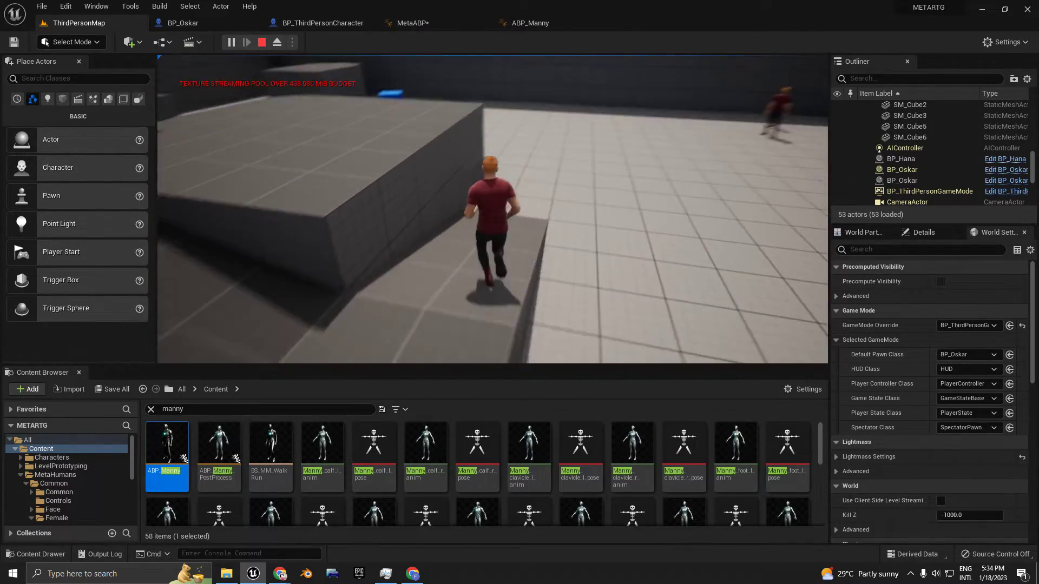
key("d")
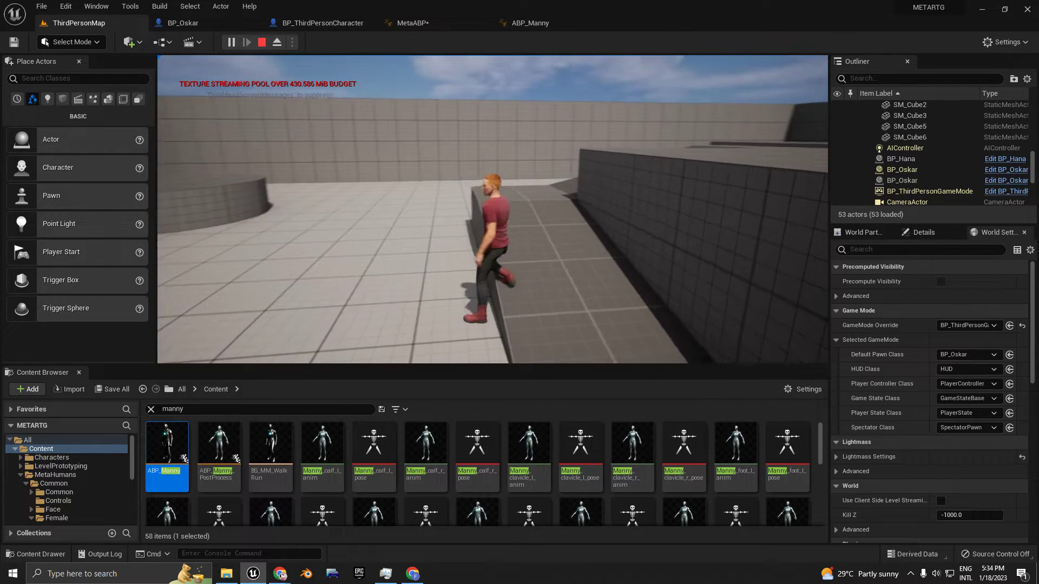
key("Escape")
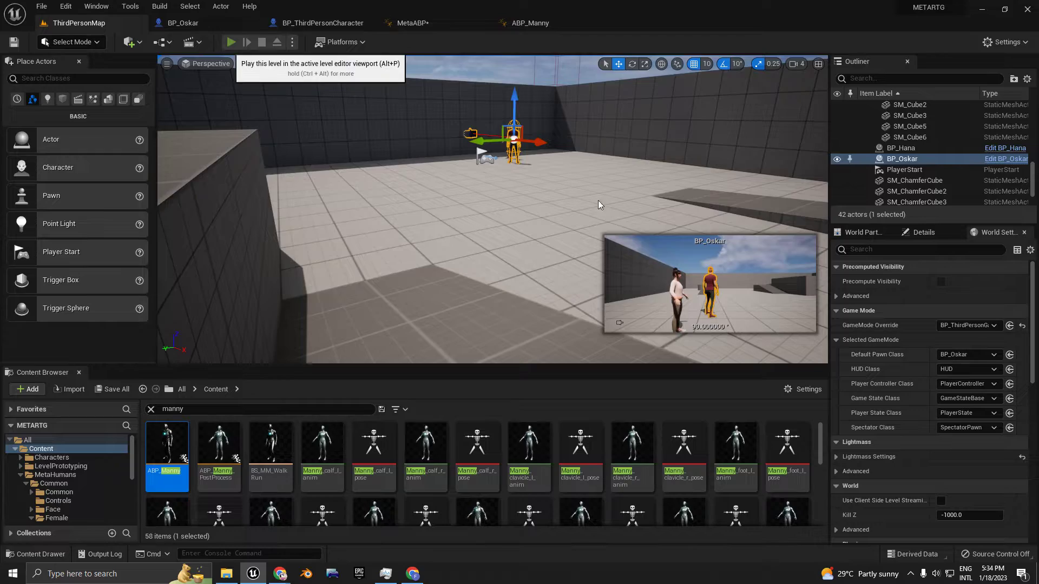
Run a second play session in ThirdPersonMap, making Oskar run and jump across the open floor, and stop it
left_click(226, 41)
key("w")
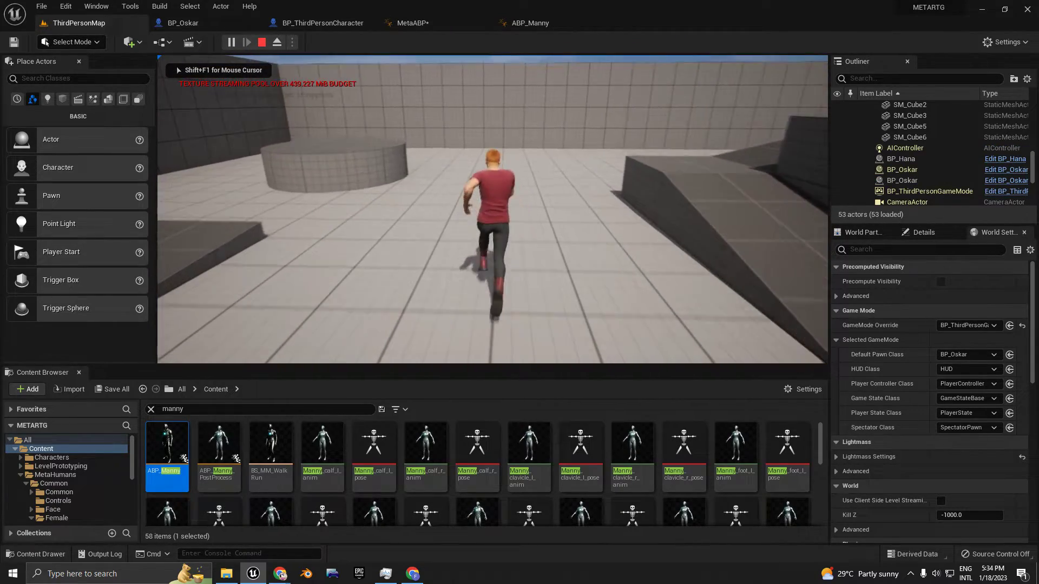
key("space")
key("w")
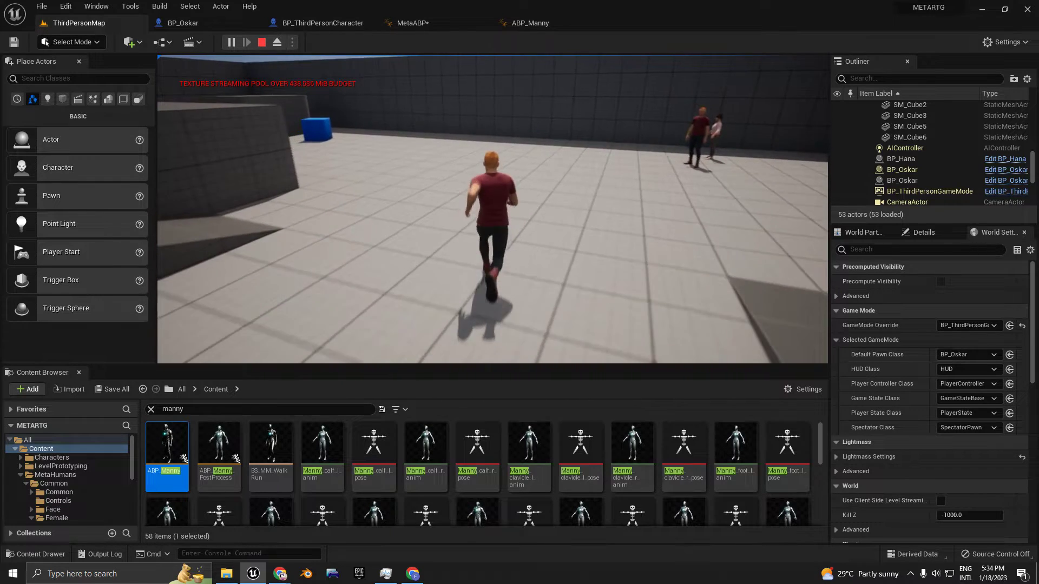
key("Escape")
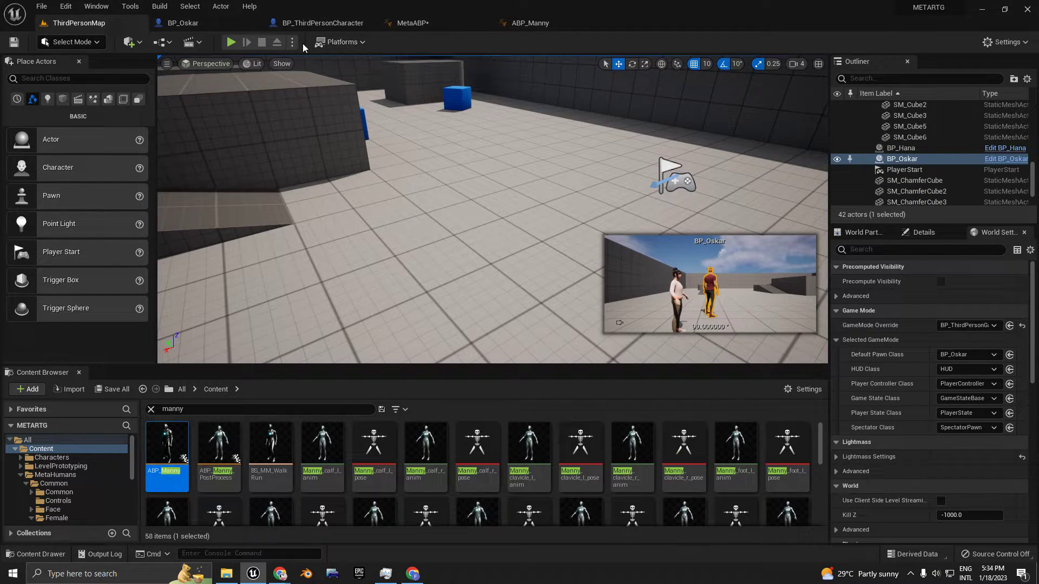
Open the RTG_Mannequin retargeter from the Retarget Pose From Mesh node in MetaABP
left_click(413, 22)
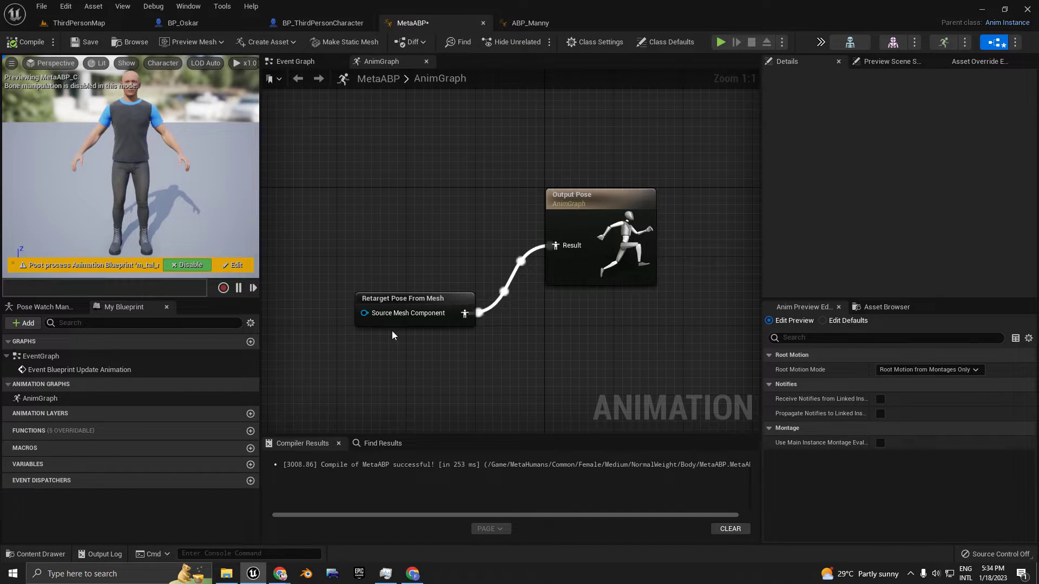
left_click(387, 299)
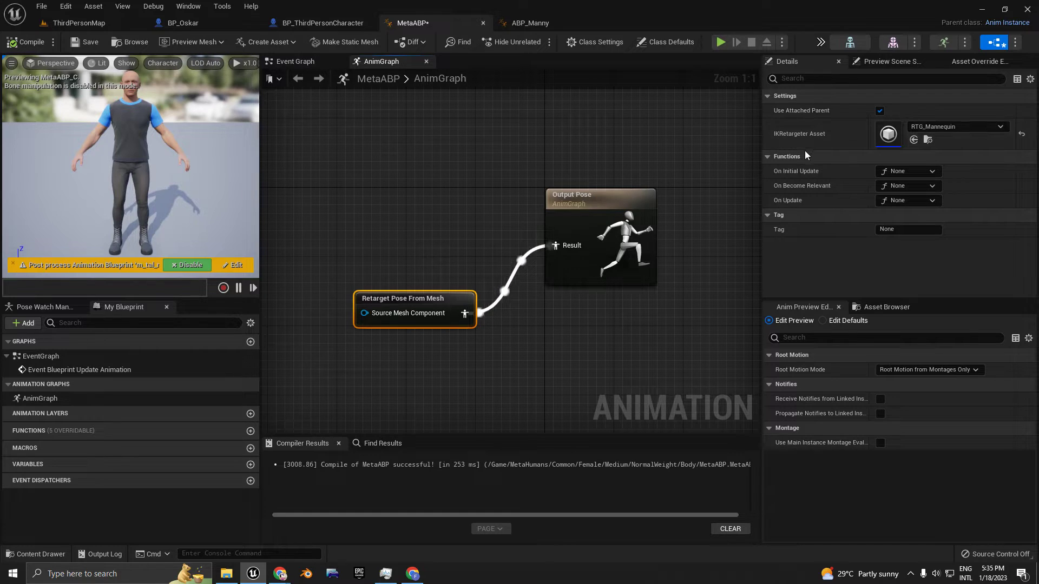
double_click(889, 133)
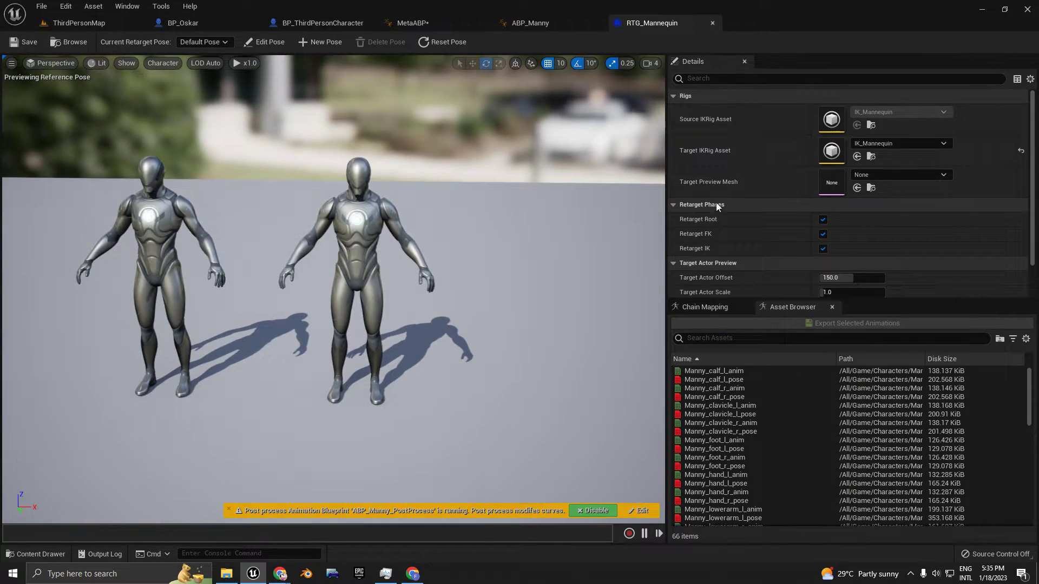
Search RTG_Mannequin's animation assets for "walk" and preview MF_Walk_Fwd on both mannequins
left_click(724, 335)
type("w")
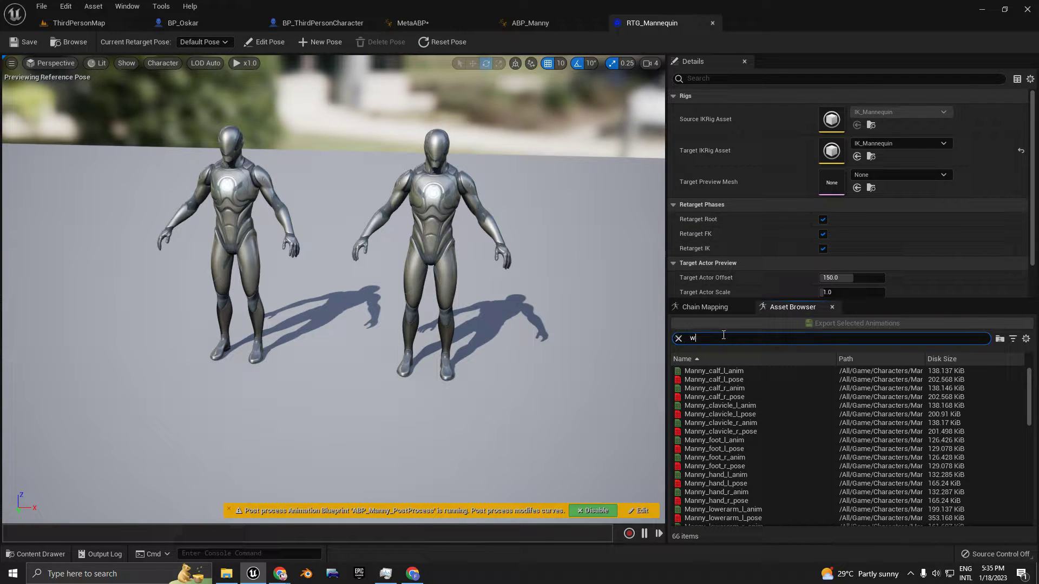
type("alk")
double_click(723, 371)
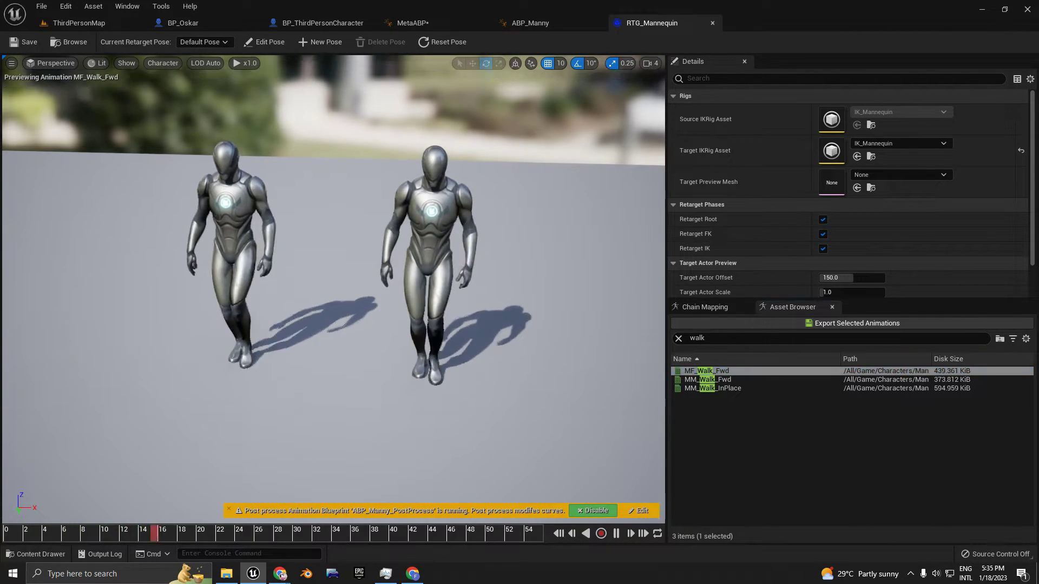
Set RTG_Mannequin's target preview mesh to f_med_nrw_preview and preview MF_Walk_Fwd on it
left_click(916, 175)
type("prev")
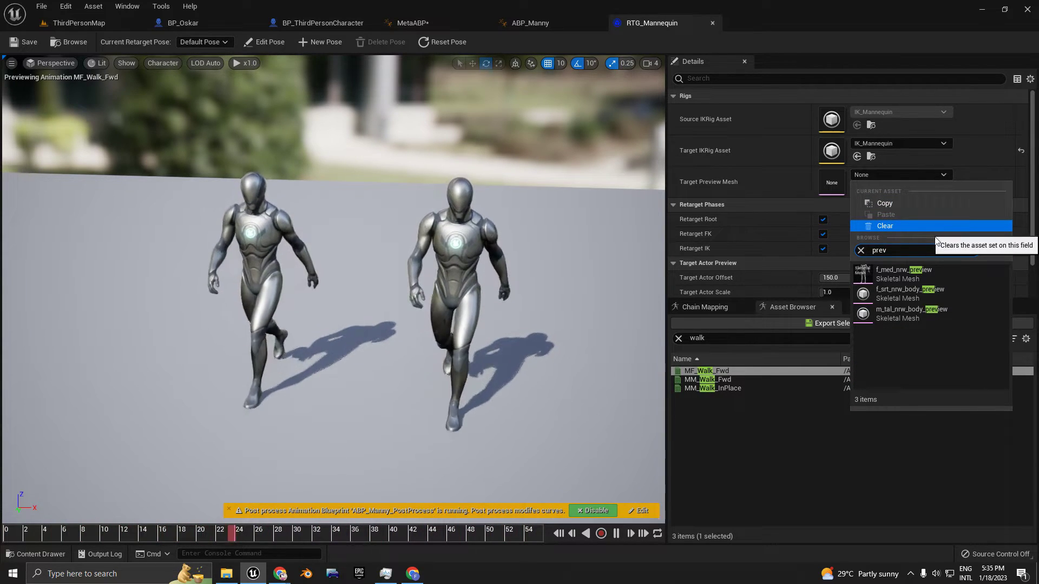
left_click(928, 272)
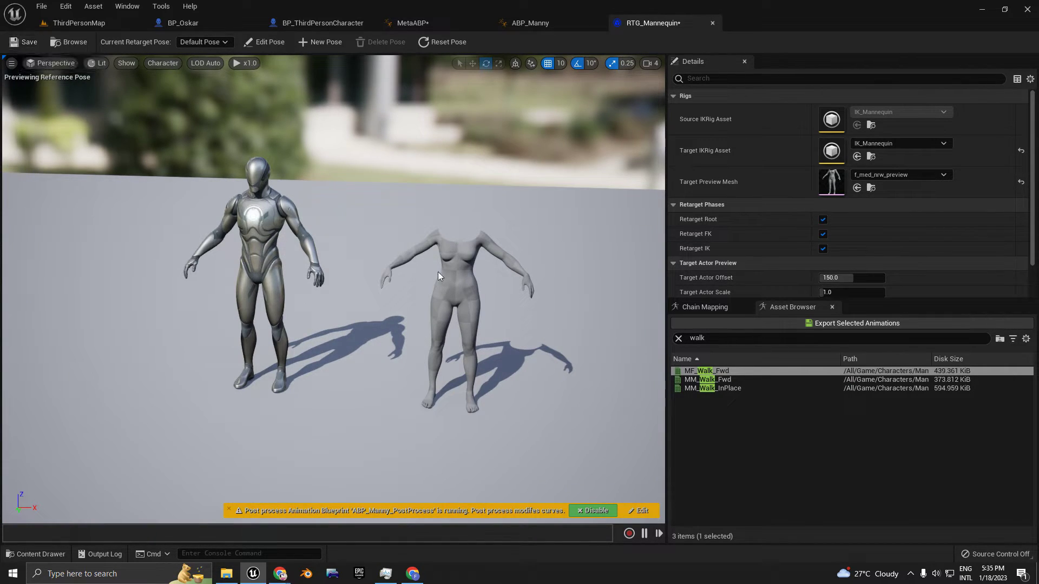
double_click(698, 371)
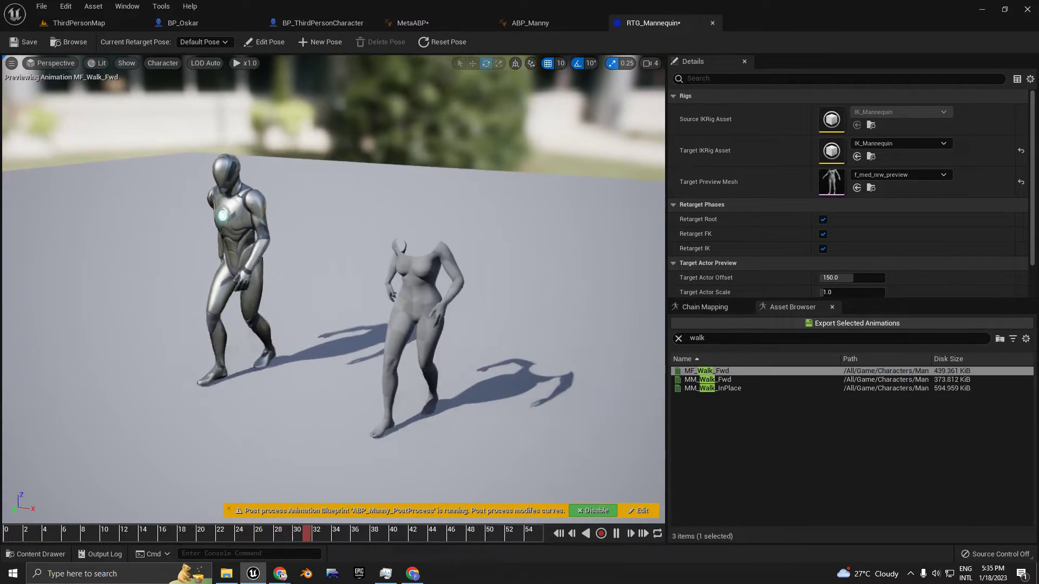
left_click_drag(333, 289, 411, 289, "alt")
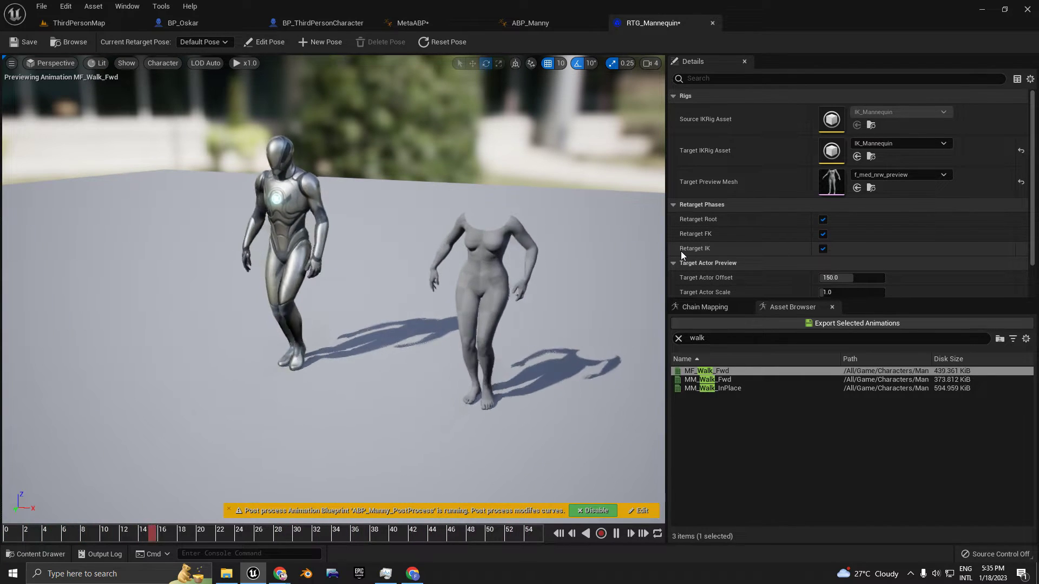
Disable Retarget IK in RTG_Mannequin's retarget phases and save the retargeter
left_click(823, 250)
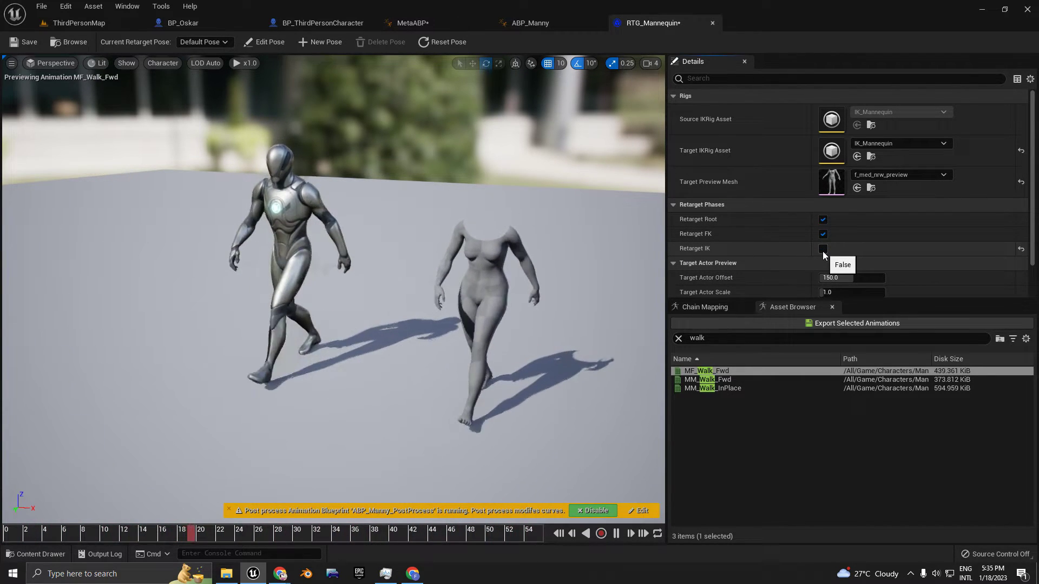
mouse_move(311, 258)
left_mouse_down("alt")
mouse_move(379, 259)
mouse_move(292, 254)
mouse_move(311, 259)
left_mouse_up("alt")
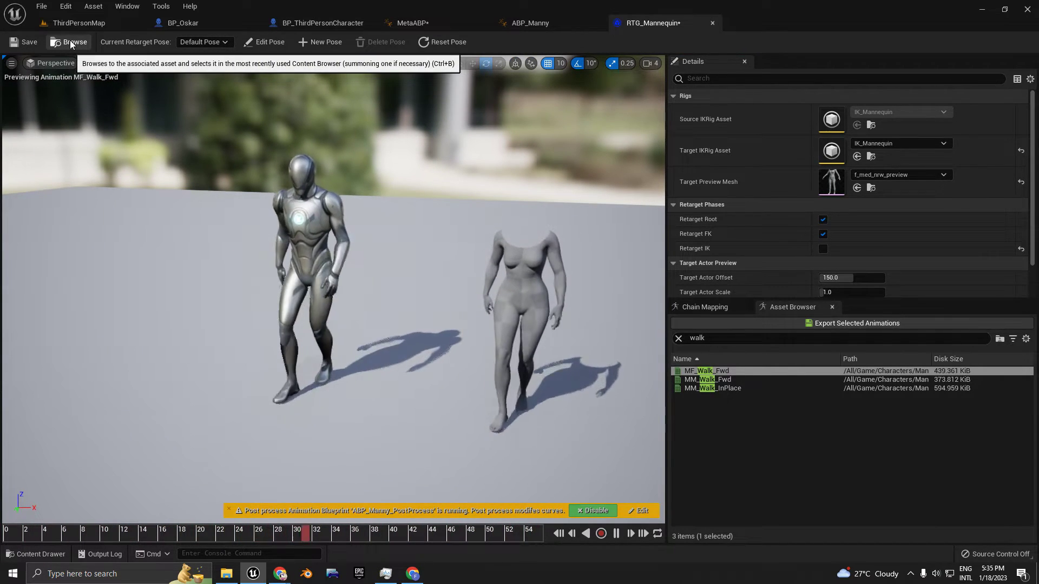
left_click(24, 43)
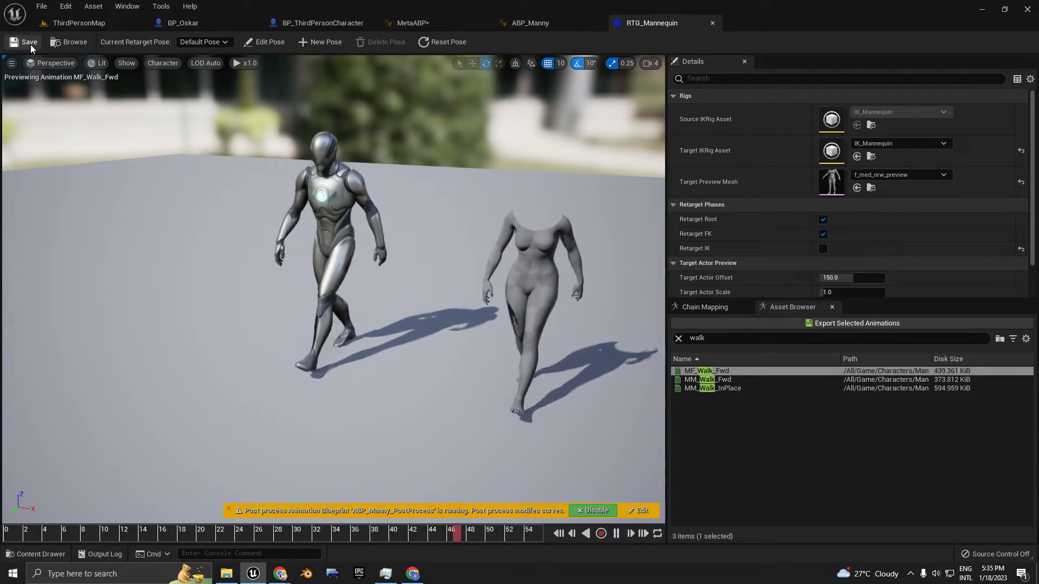
Close the RTG_Mannequin, ABP_Manny and MetaABP editors and return to ThirdPersonMap
left_click(712, 23)
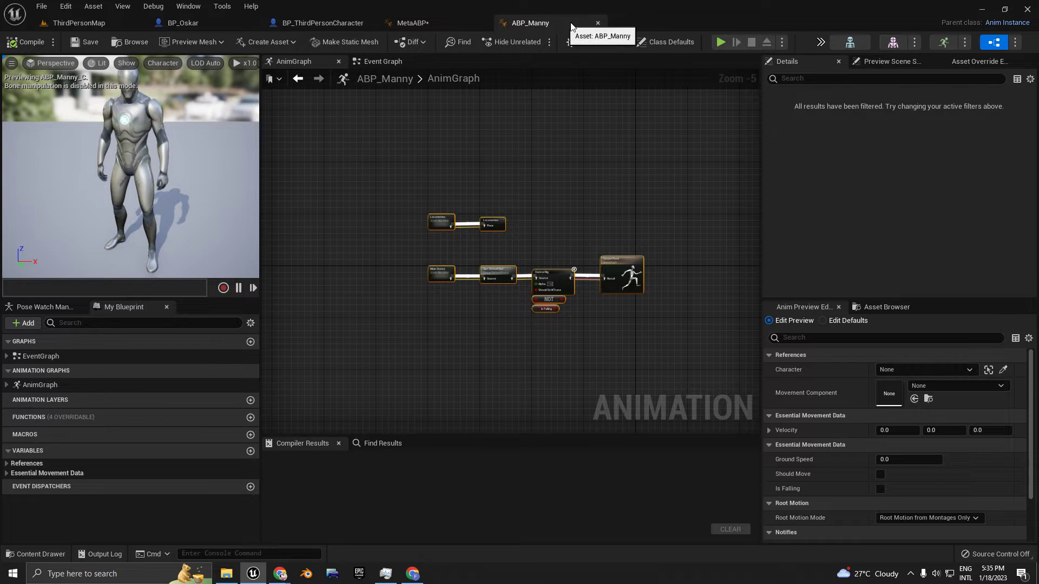
left_click(597, 23)
left_click(484, 23)
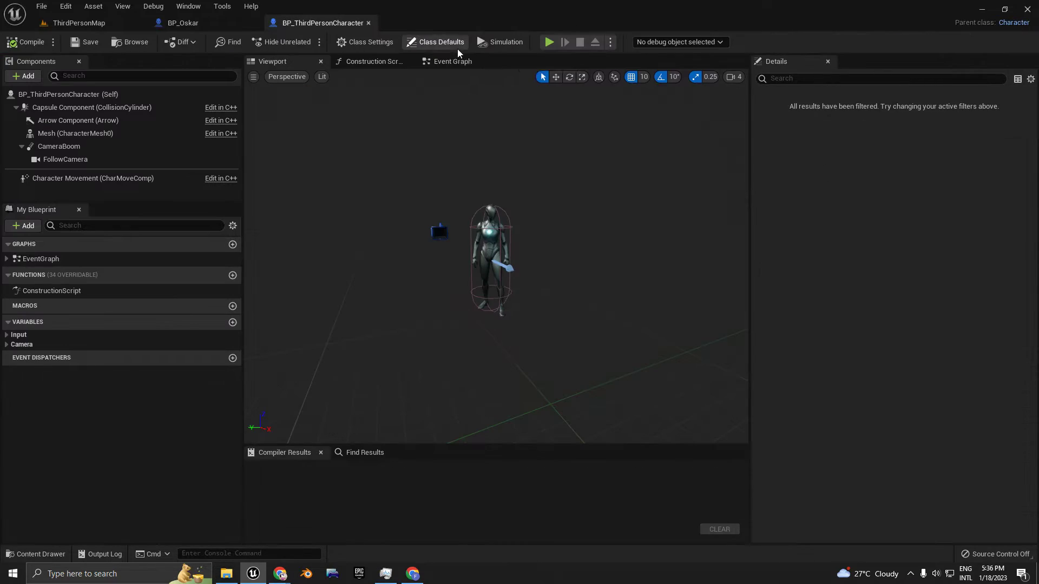
left_click(183, 24)
left_click(108, 23)
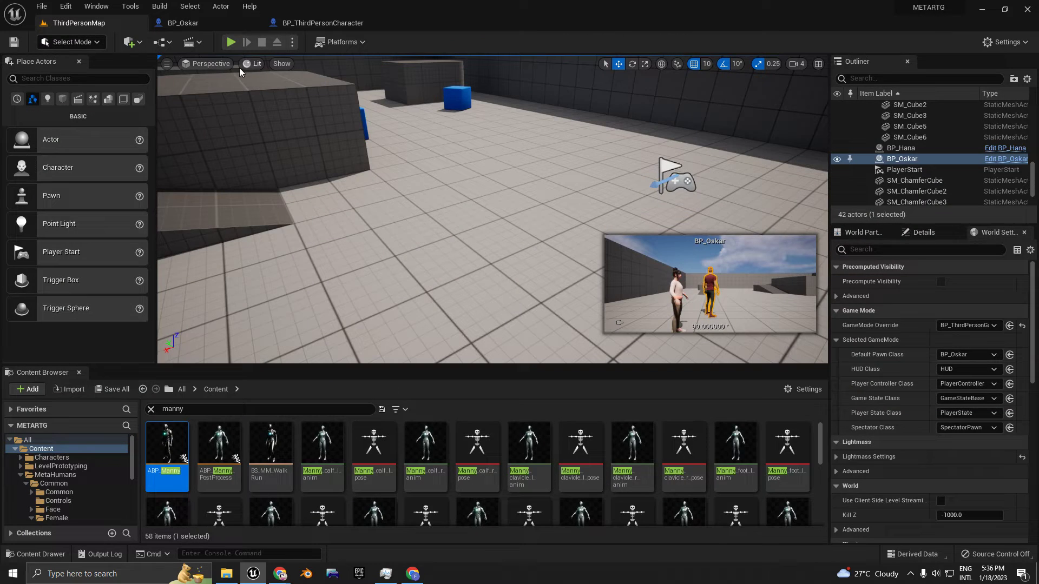
Play-test ThirdPersonMap, moving Oskar around the floor near the ramps to check his stance, and stop the session
left_click(231, 42)
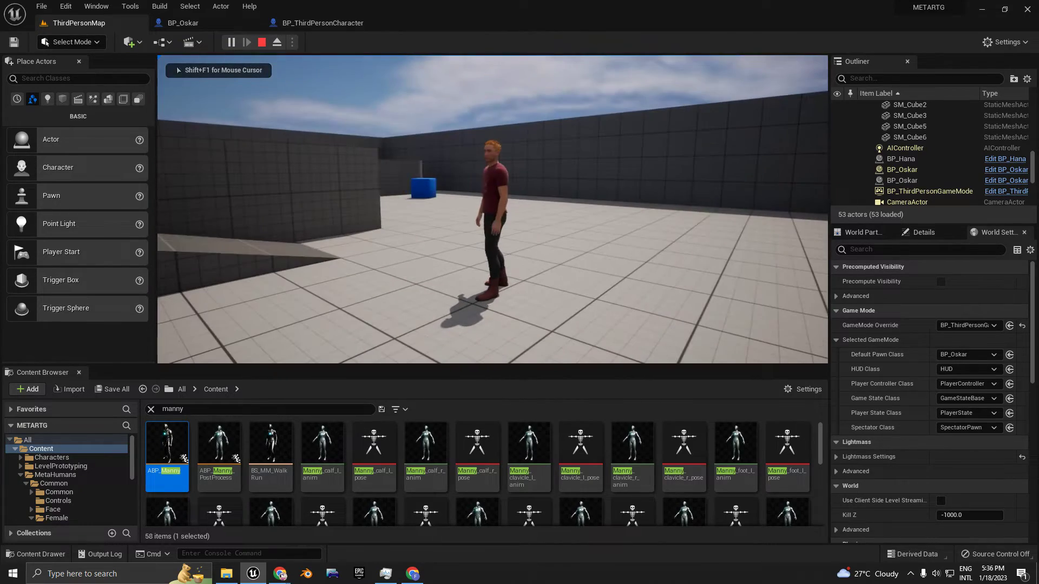
key("s")
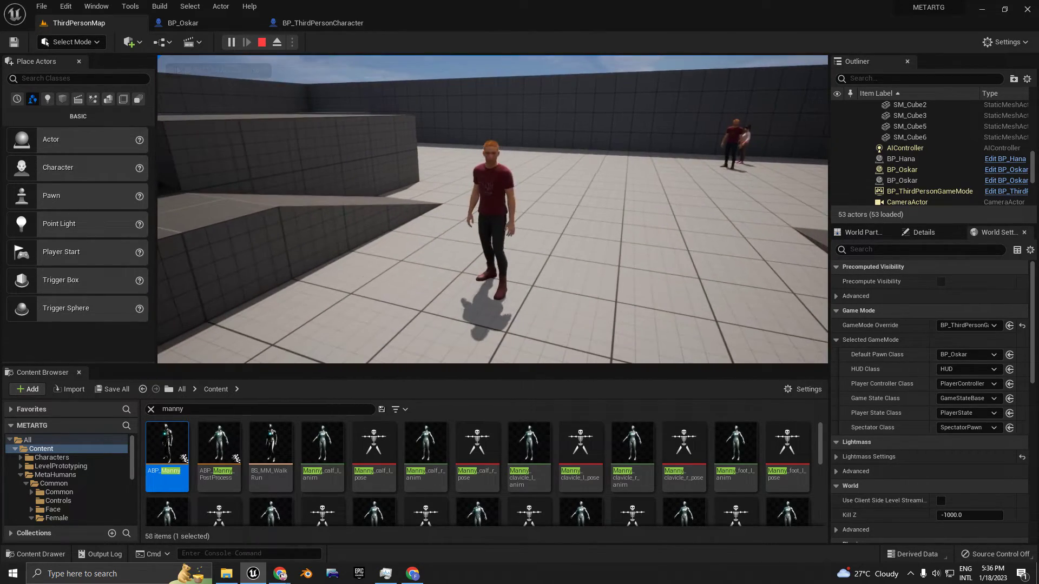
key("s")
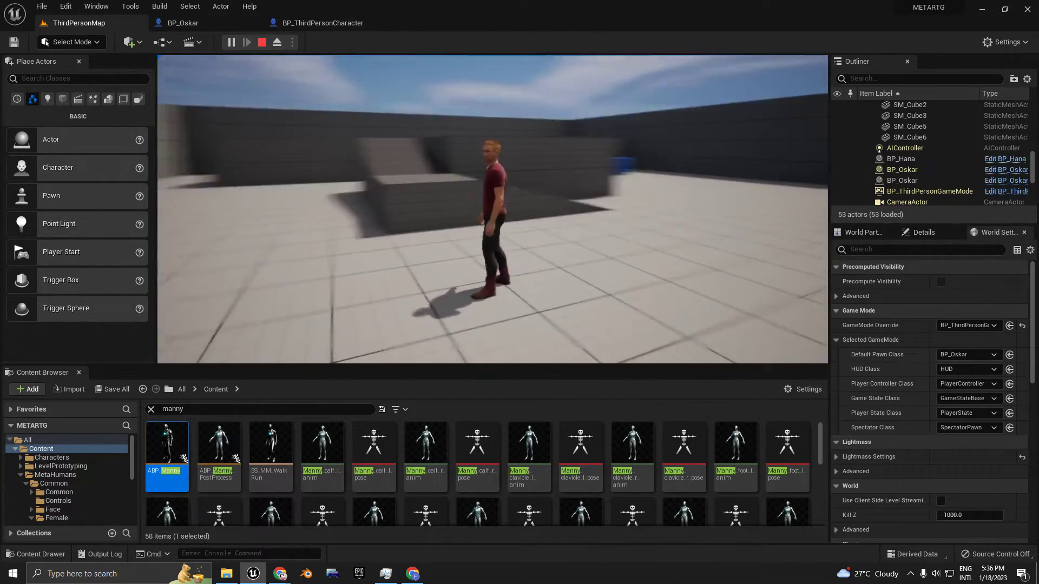
key("w")
key("a")
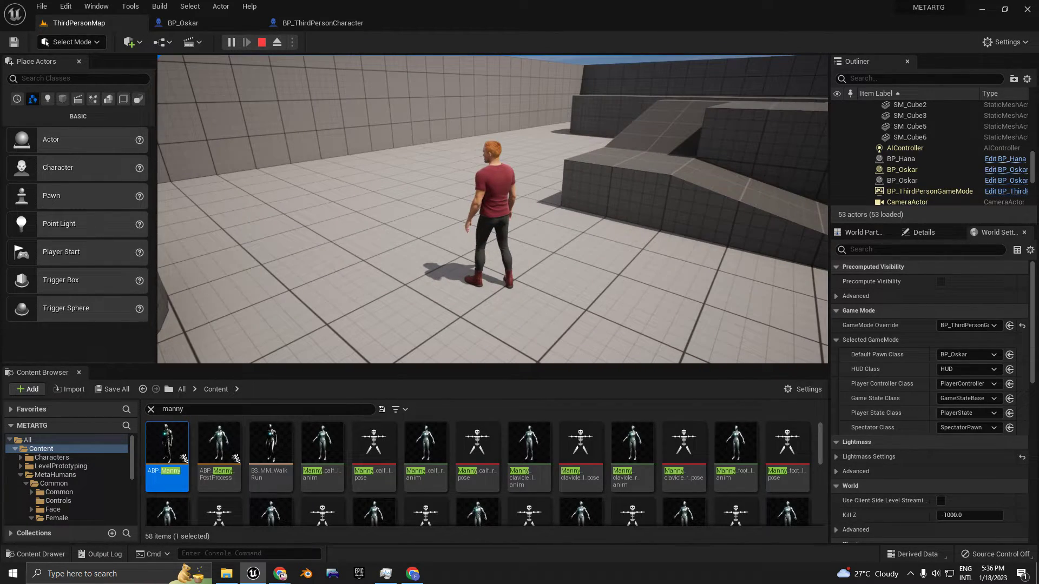
key("Escape")
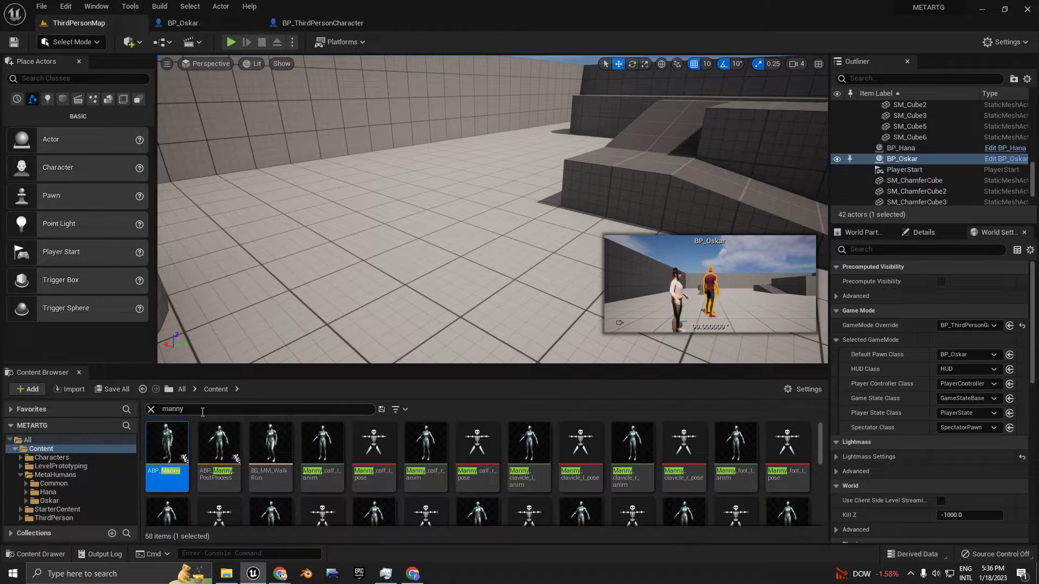
Search the project content for "ABP_" to look over the animation blueprints
left_click(205, 411)
type("ABP_")
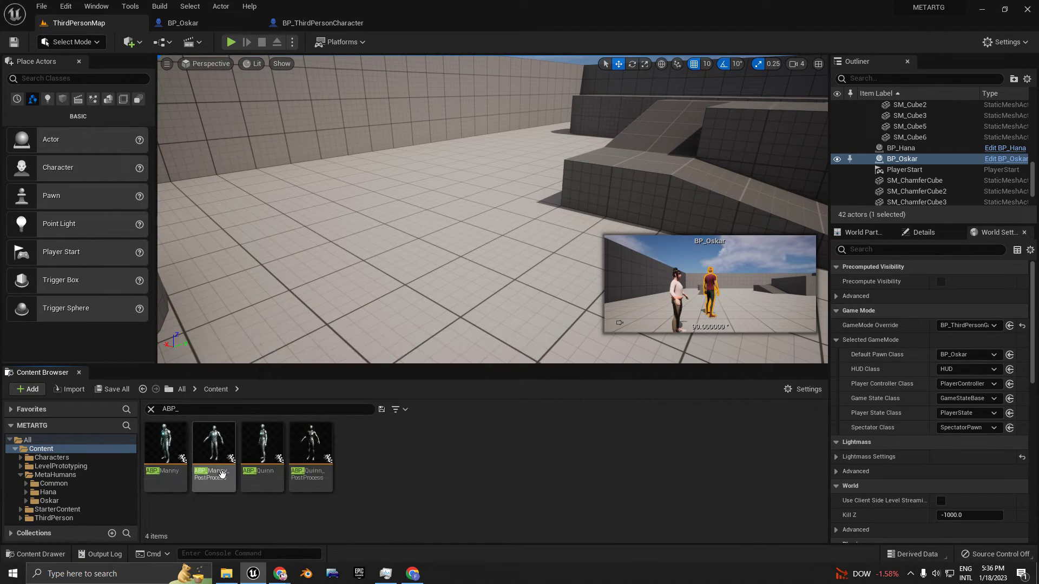
mouse_move(277, 476)
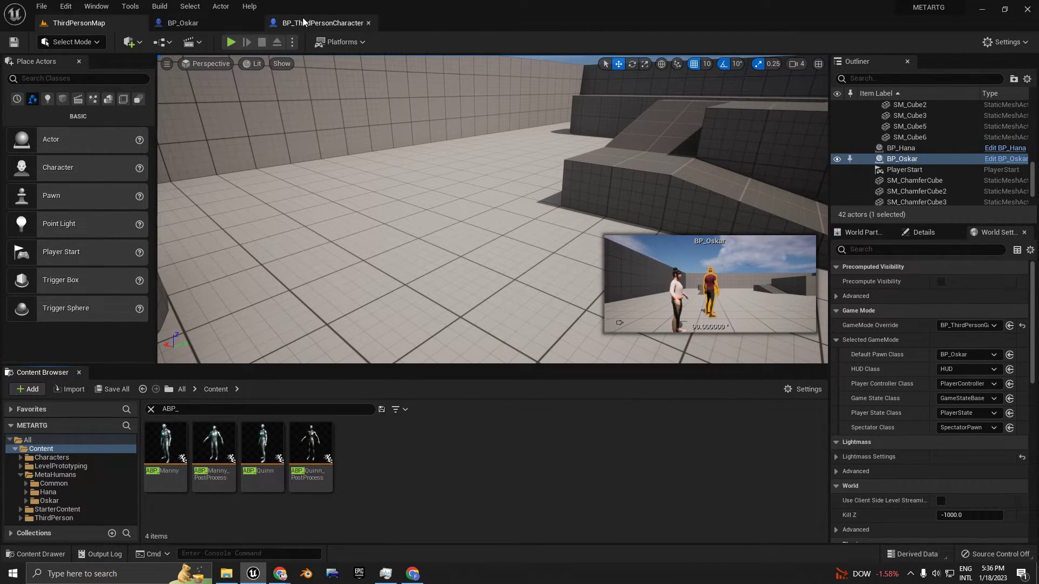
Set the Anim Class of BP_ThirdPersonCharacter's mesh to ABP_Manny, then compile and save the blueprint
left_click(303, 22)
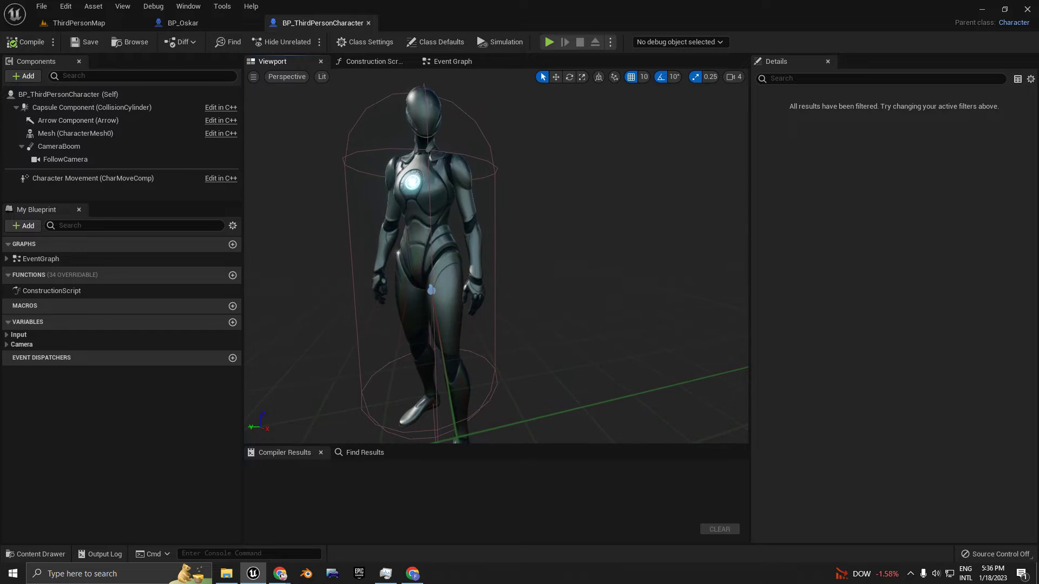
left_click(487, 227)
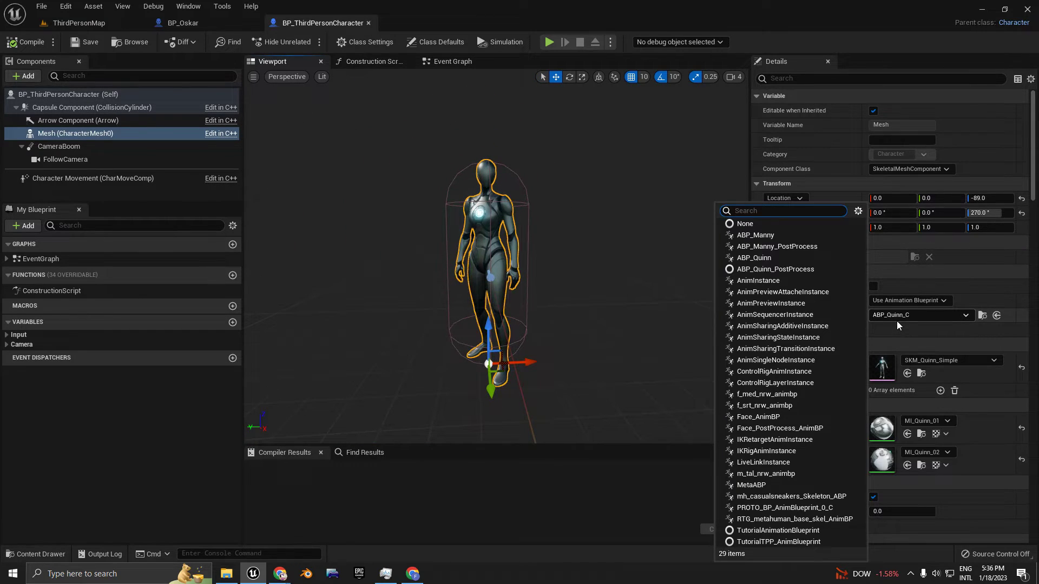
type("manny")
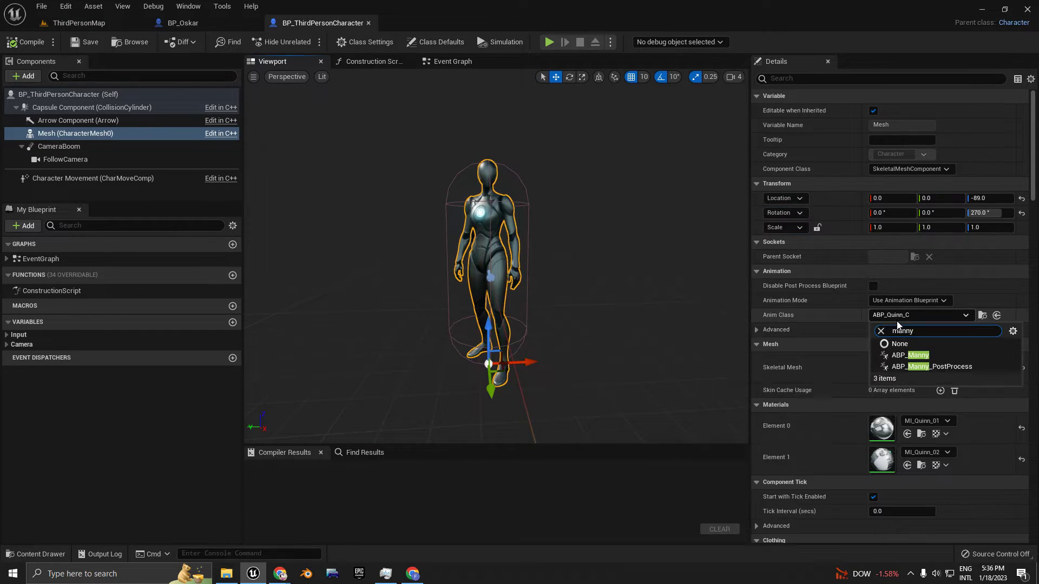
left_click(910, 355)
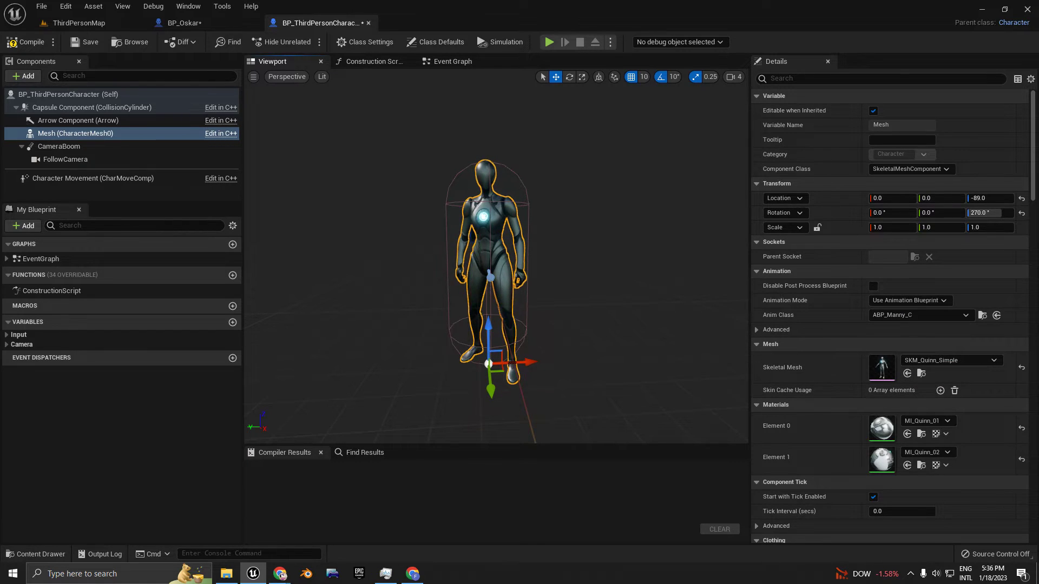
scroll(602, 299, "up", 5)
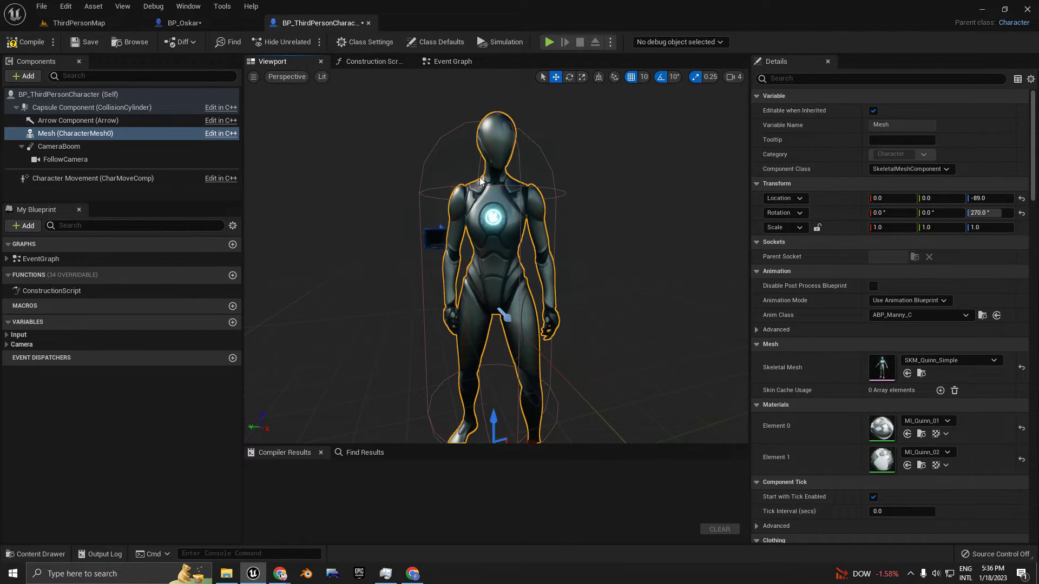
scroll(599, 235, "down", 2)
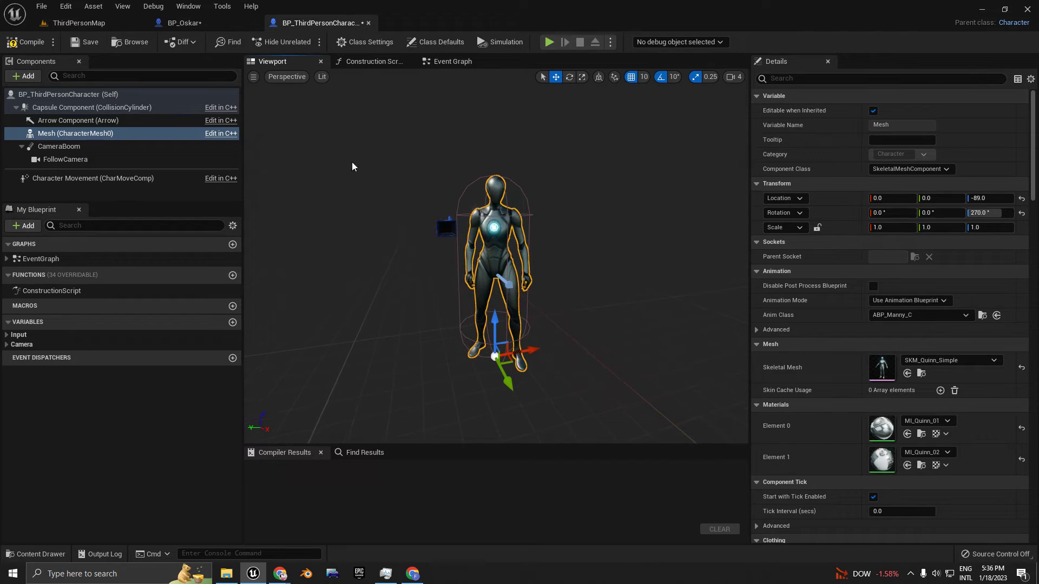
left_click(85, 42)
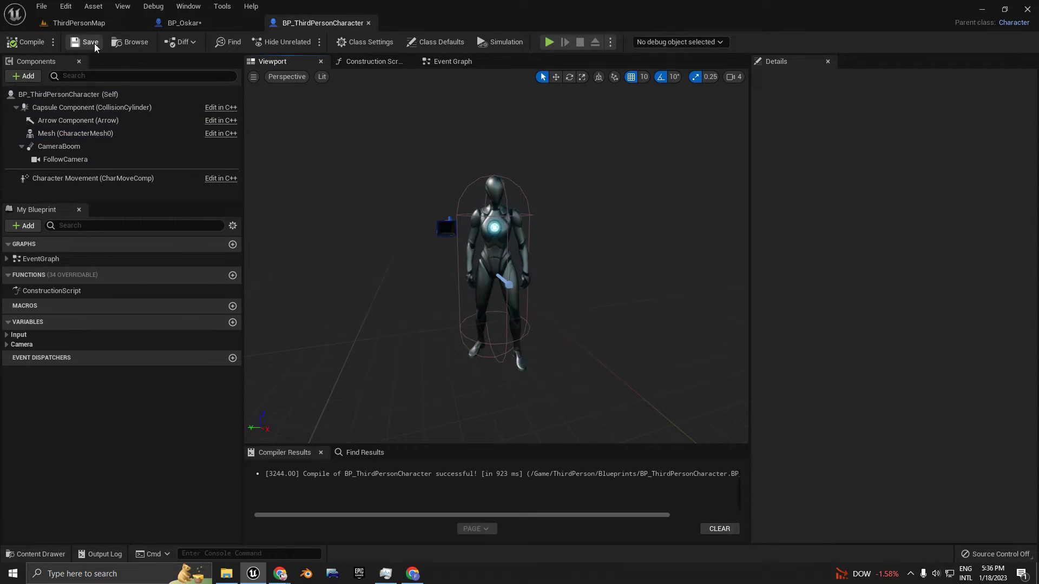
Save the BP_Oskar blueprint and inspect Oskar's upper body in its viewport
left_click(182, 23)
left_click(341, 25)
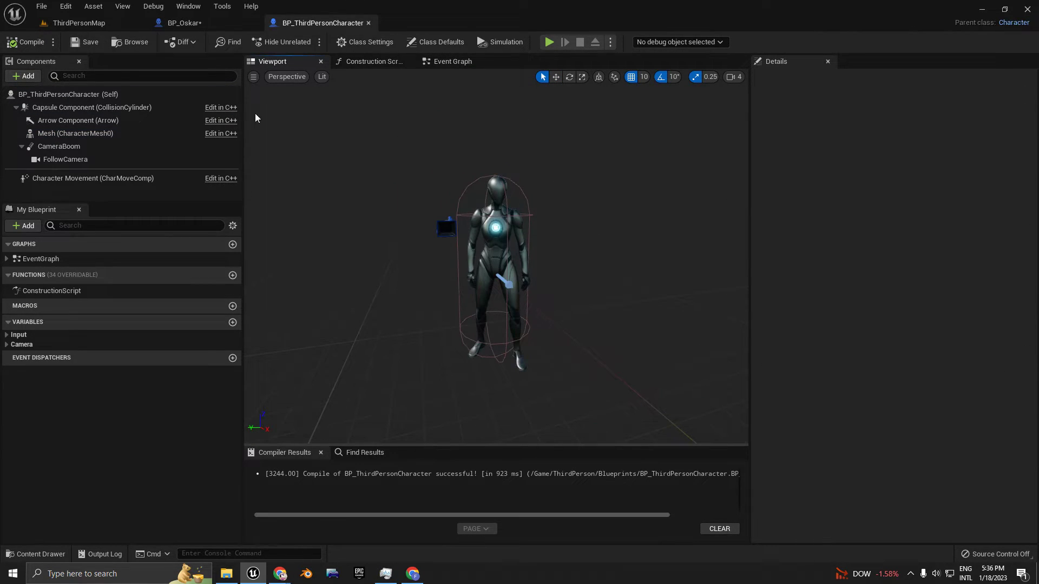
left_click(200, 22)
left_click(85, 43)
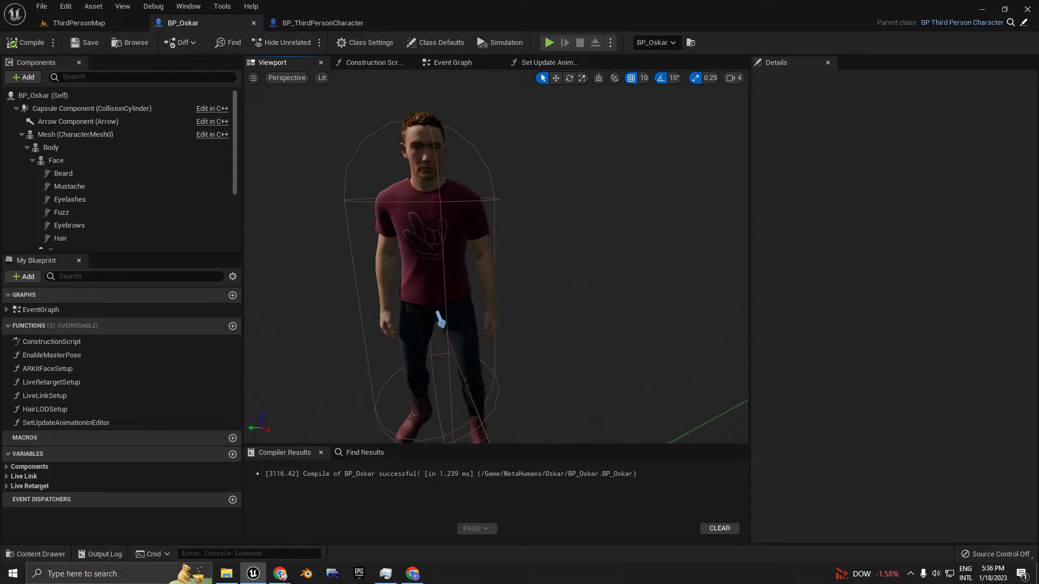
middle_click_drag(464, 198, 406, 211)
left_click(482, 190)
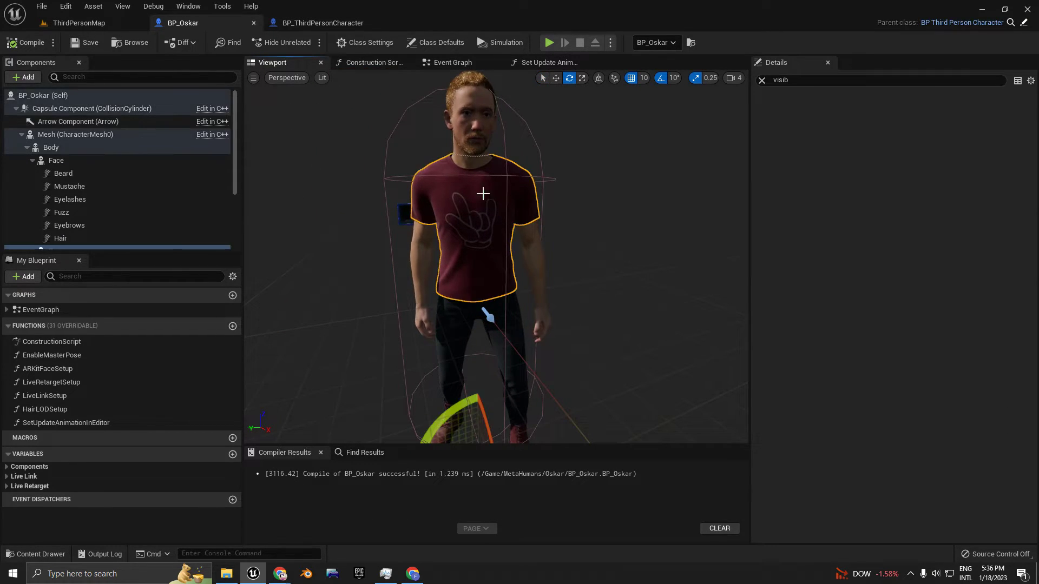
Play-test ThirdPersonMap, making Oskar run, jump and stand on the ramp edge to check his leg placement
left_click(96, 27)
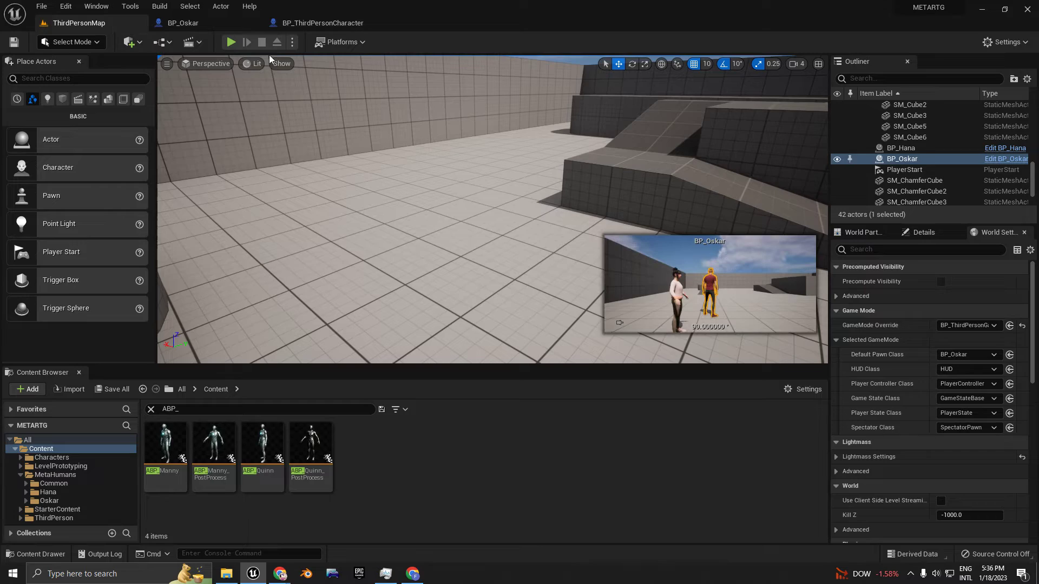
left_click(235, 45)
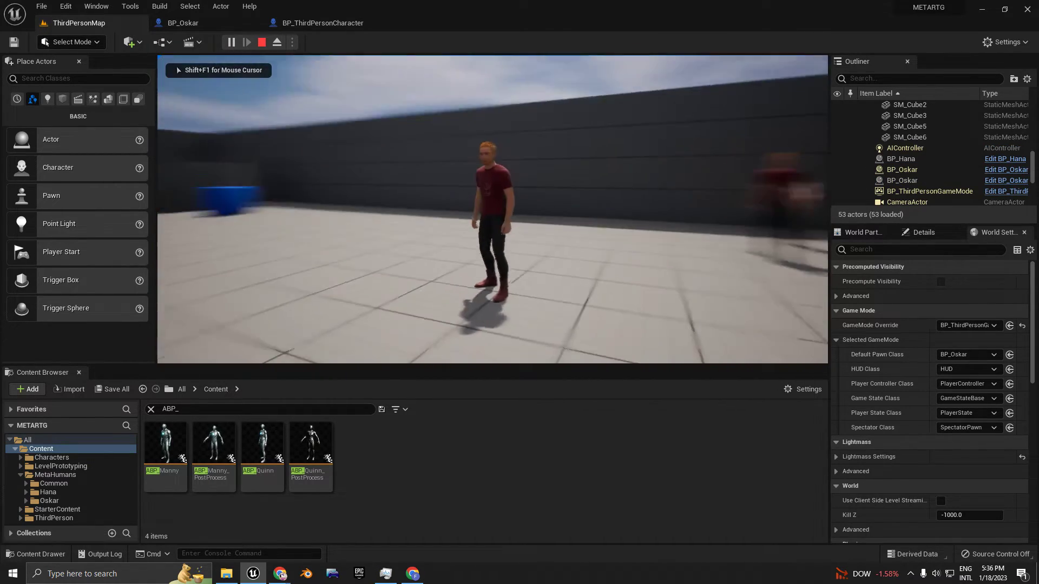
key("w")
key("w")
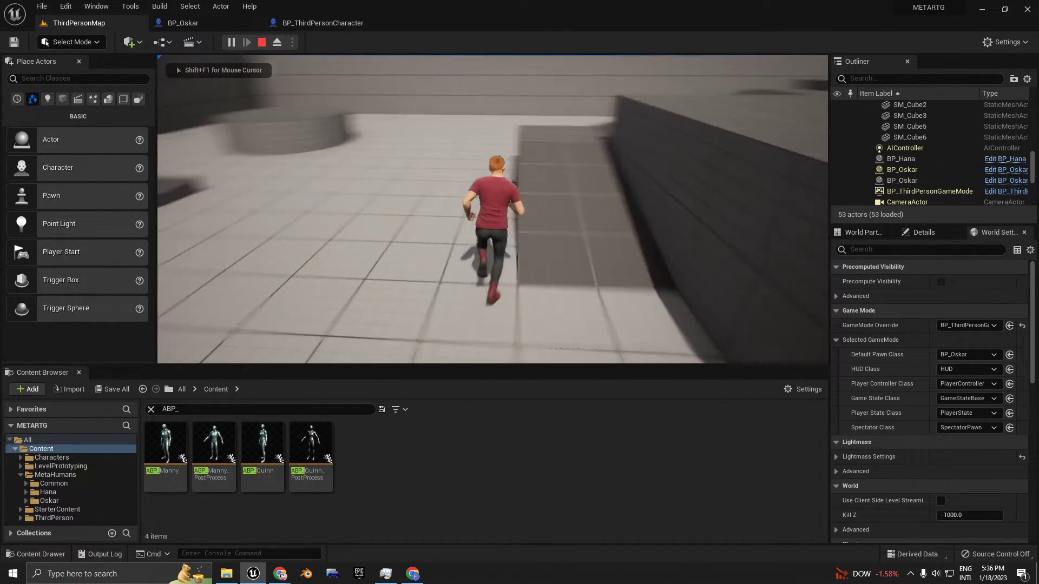
key("s")
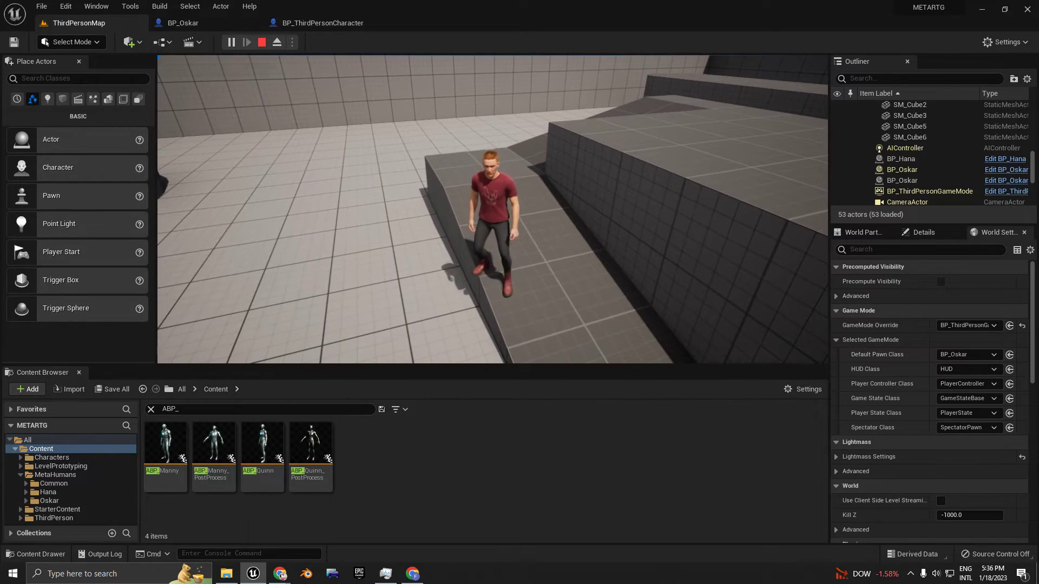
key("a")
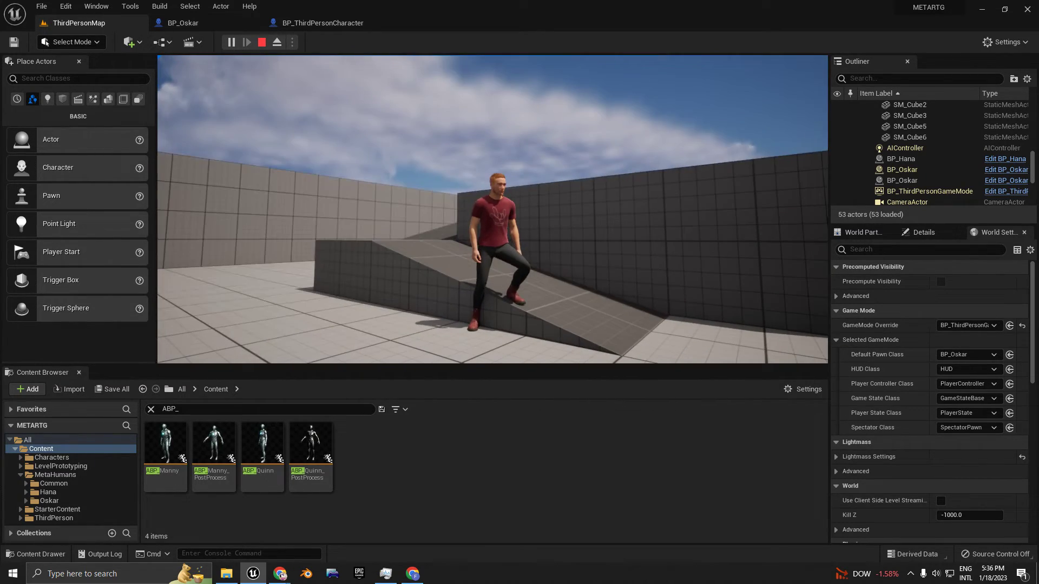
key("w")
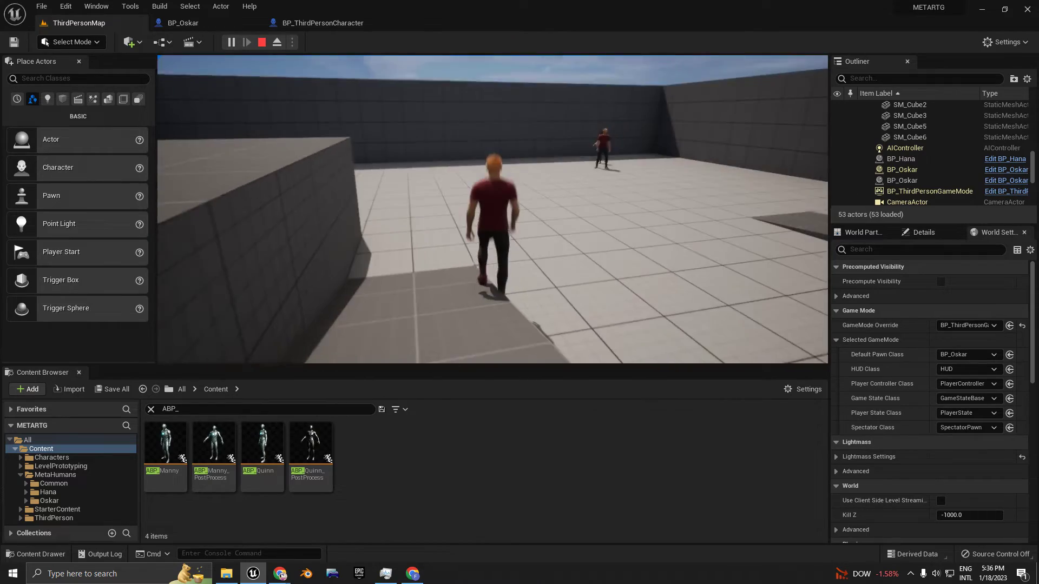
key("space")
key("w")
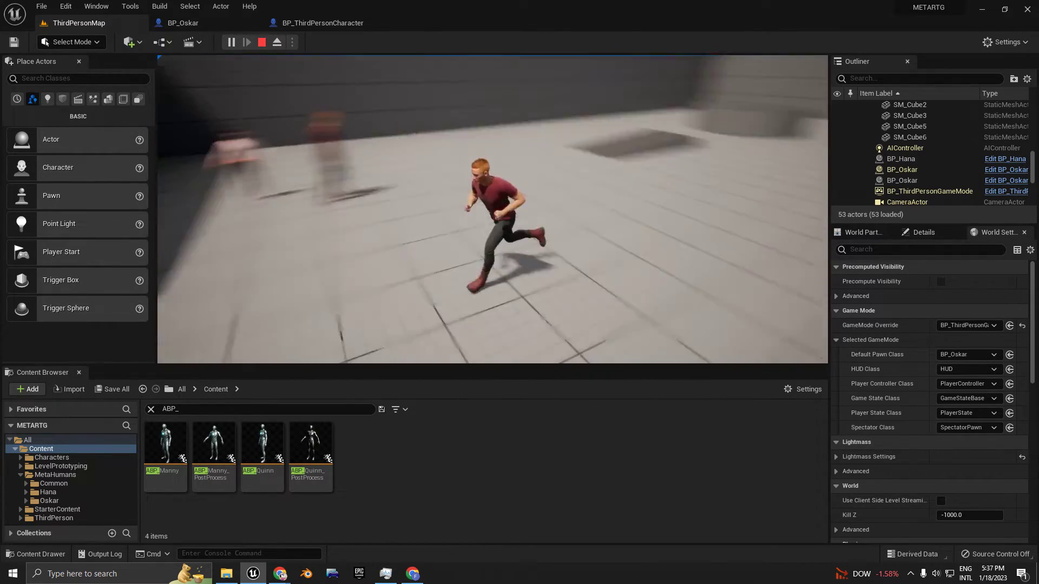
key("w")
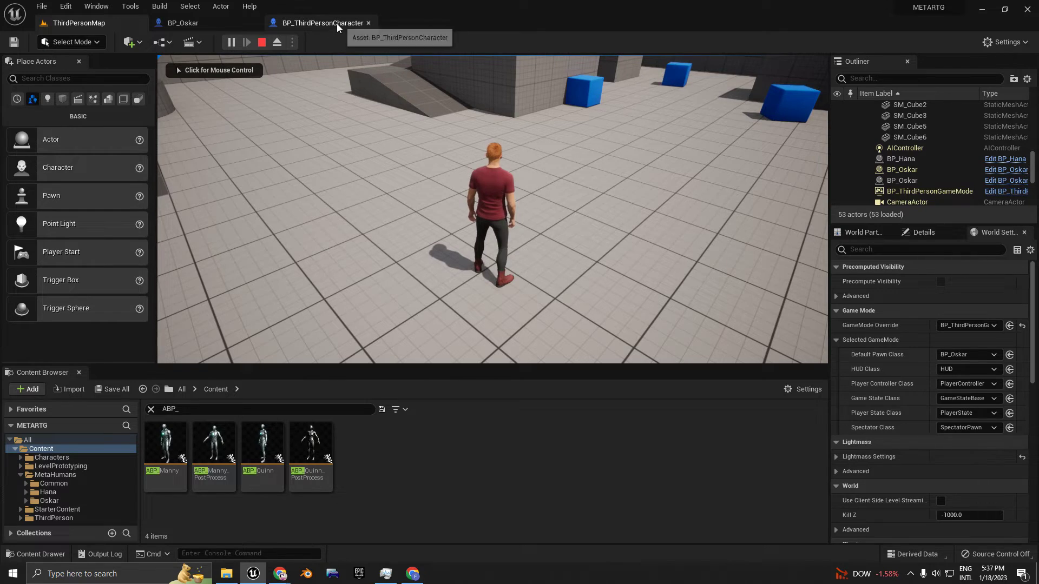
Stop the ThirdPersonMap play-test and clear the search text from the project content
left_click(322, 23)
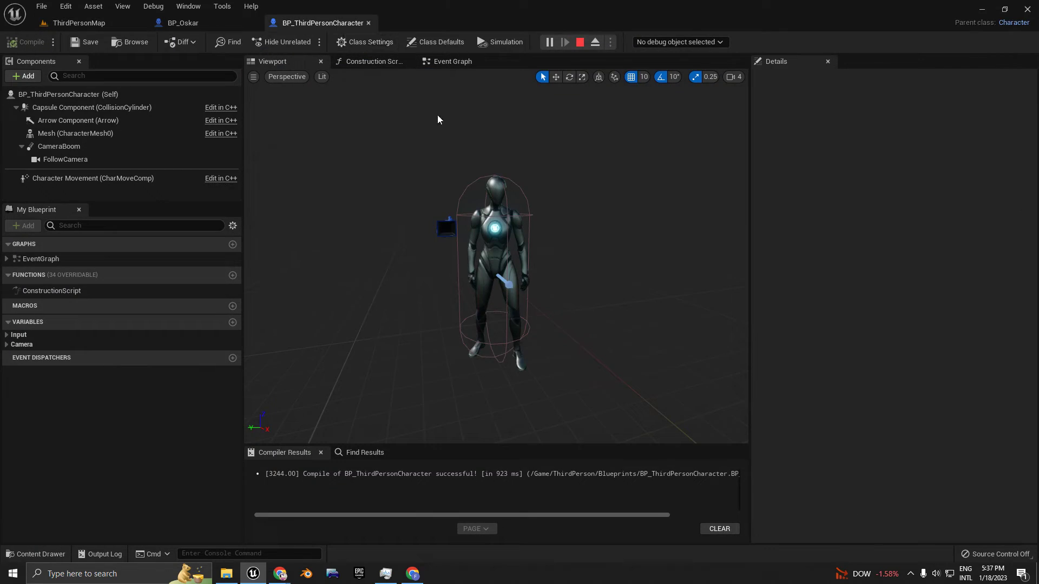
left_click(82, 23)
key("Escape")
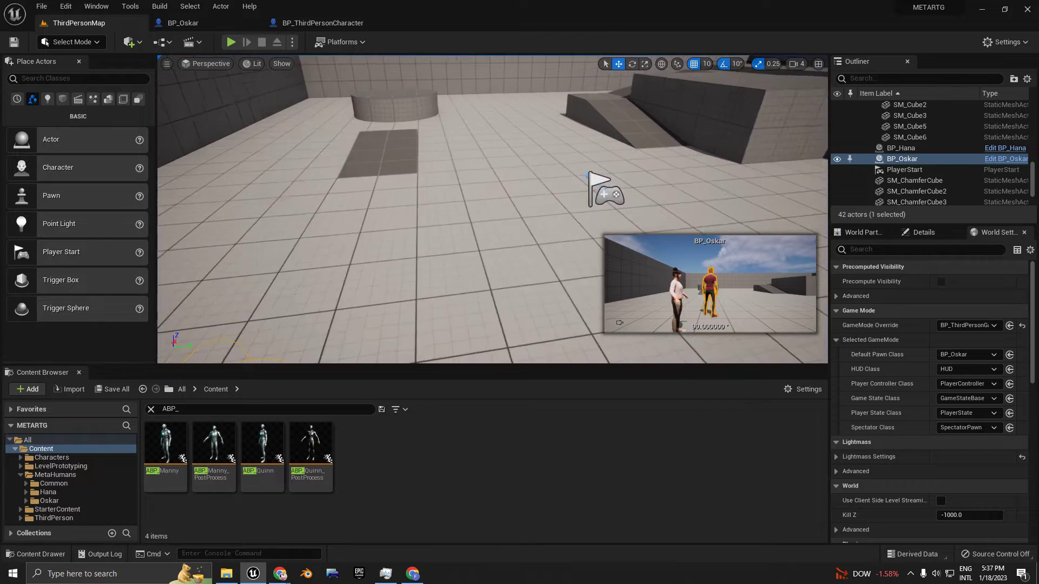
right_click_drag(492, 209, 491, 128)
key("BackSpace")
key("BackSpace")
key("BackSpace")
key("BackSpace")
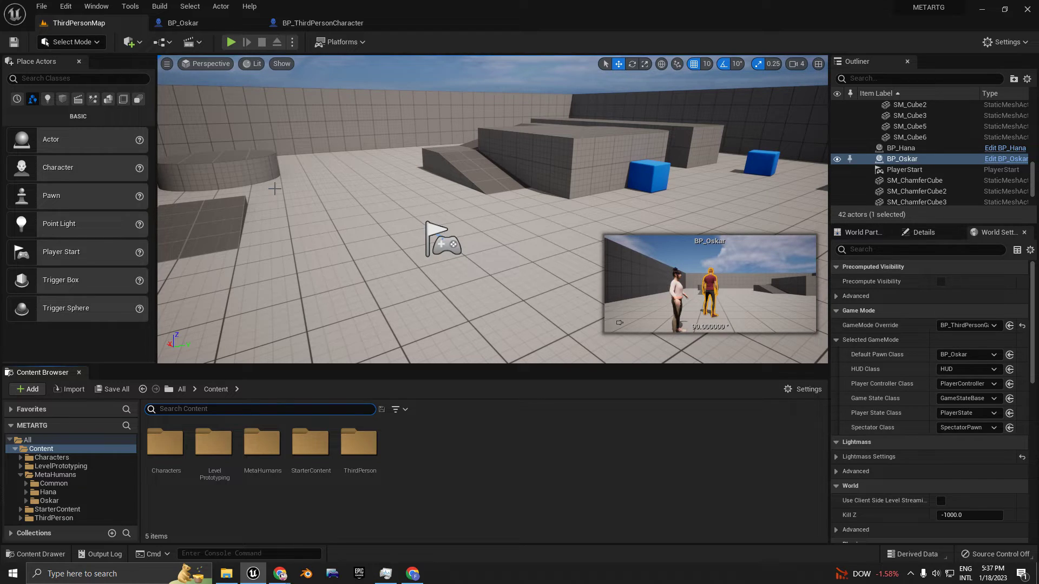
Examine the camera, movement and jump input nodes in BP_ThirdPersonCharacter's Event Graph
left_click(193, 27)
scroll(496, 257, "down", 1)
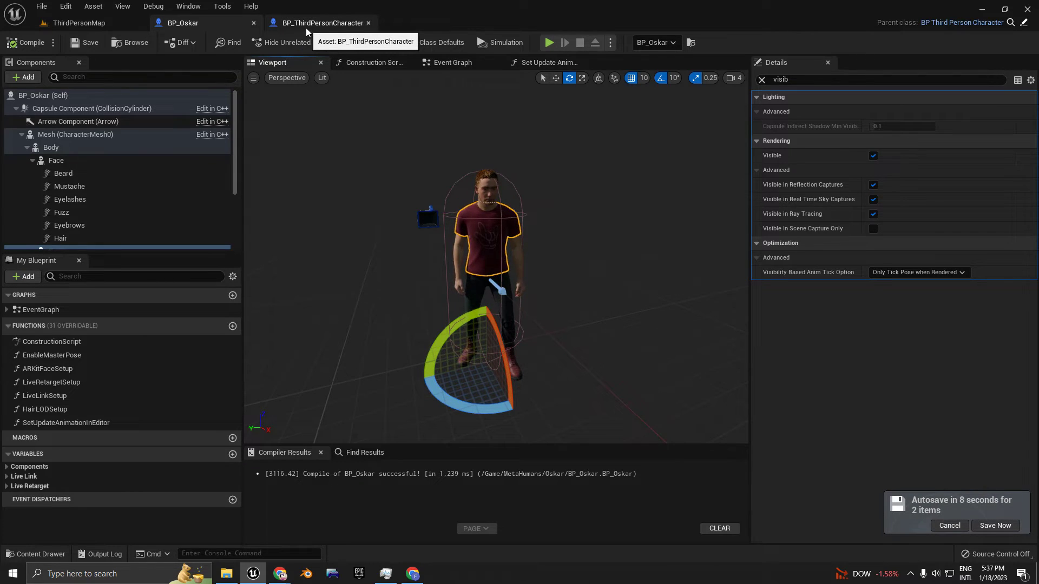
left_click(81, 23)
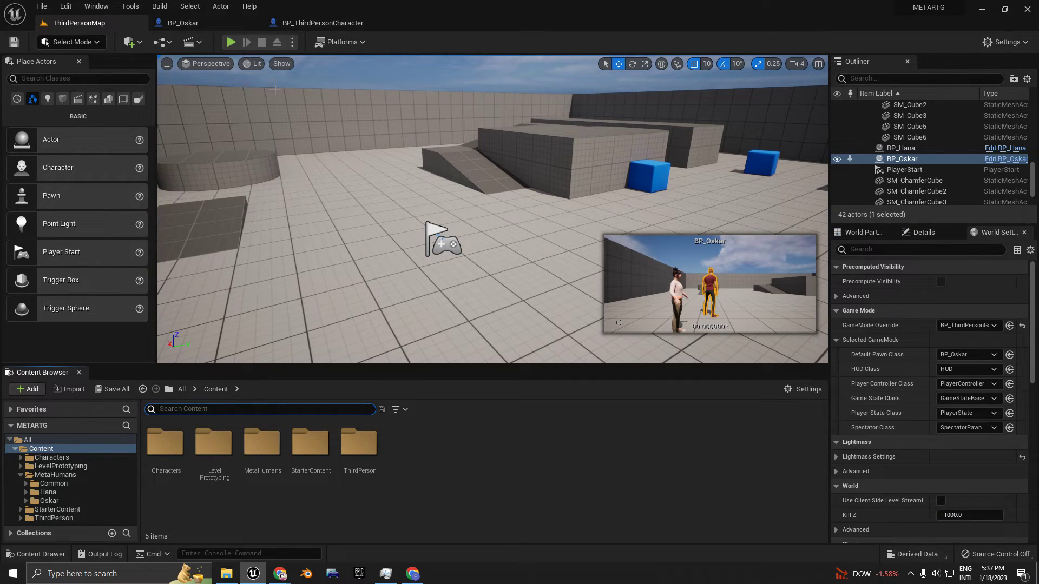
left_click(206, 22)
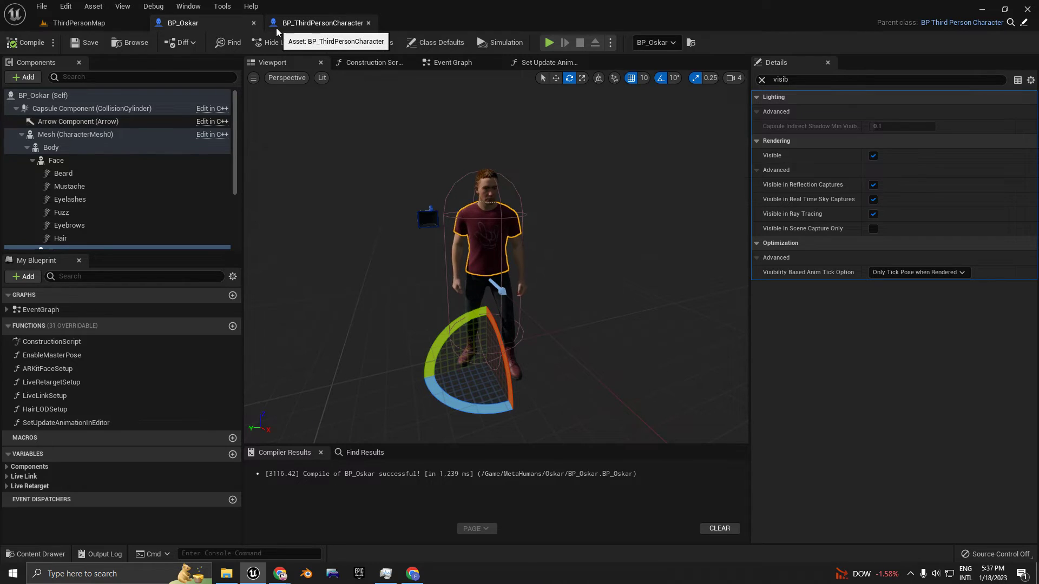
left_click(290, 27)
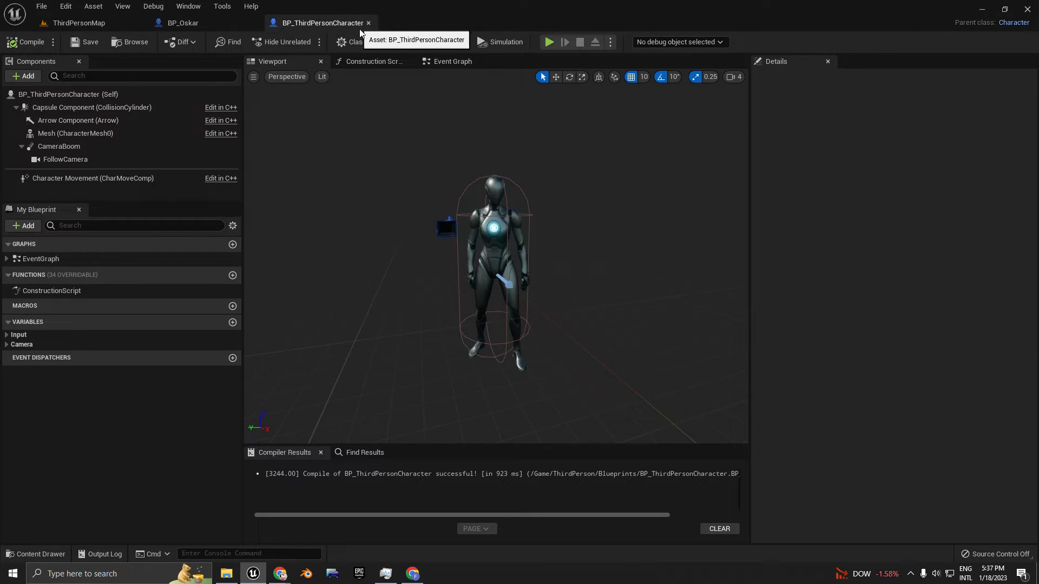
left_click(453, 66)
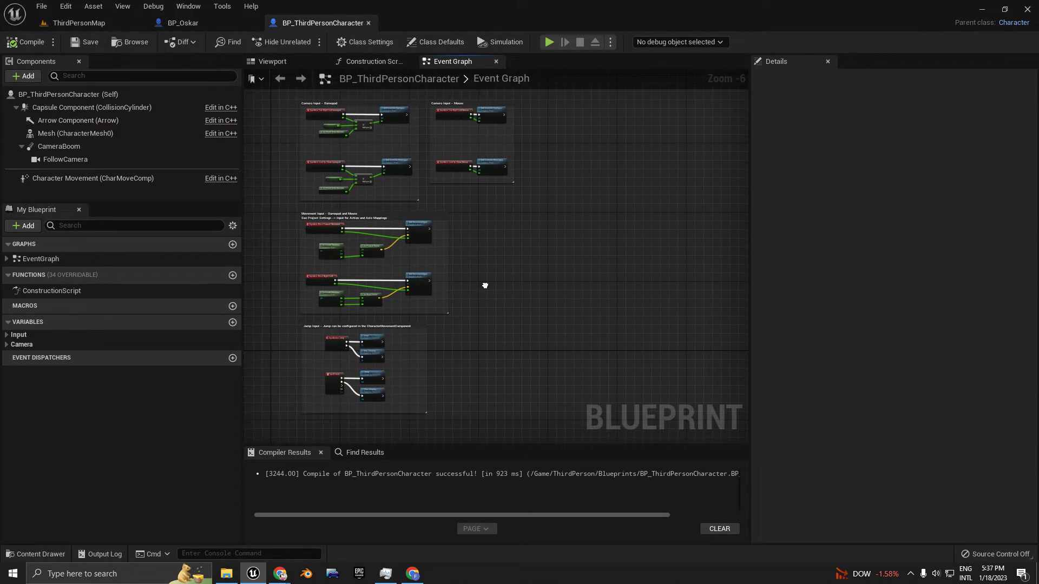
right_click_drag(499, 168, 503, 197)
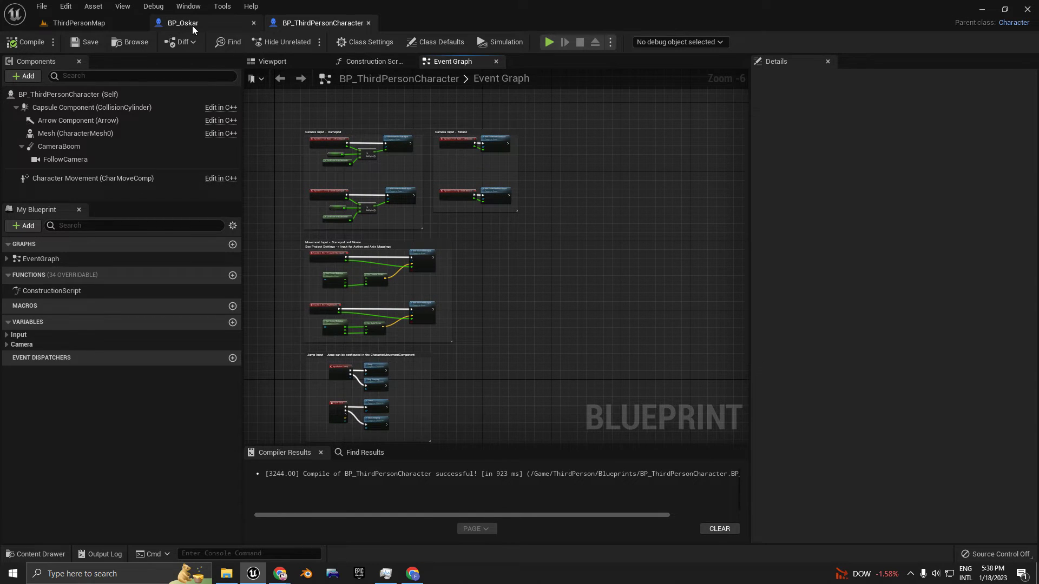
Look over BP_Oskar's Event Graph, including its begin-play nodes and the live link body setup group
left_click(191, 25)
left_click(466, 62)
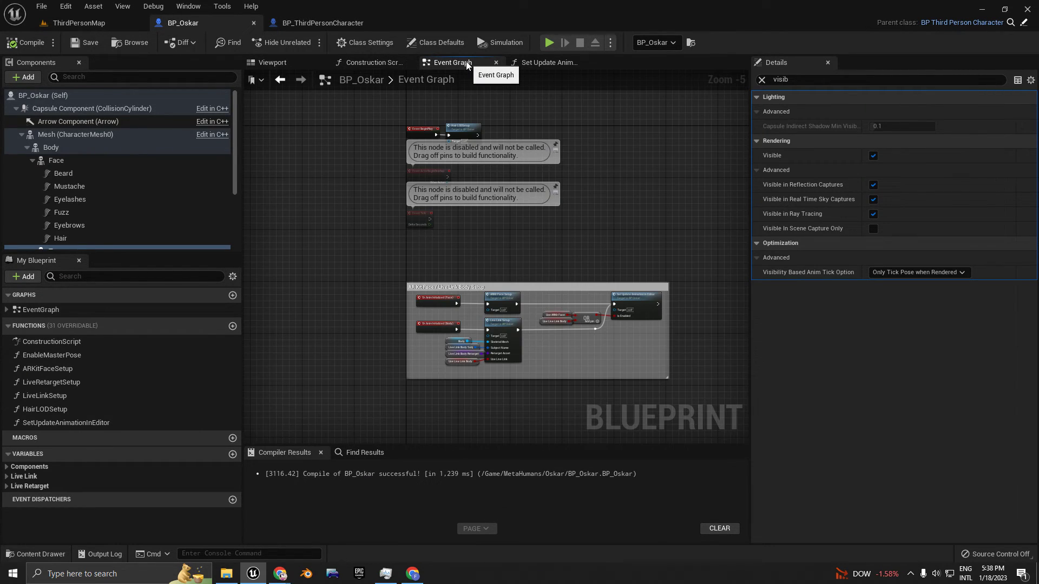
scroll(563, 189, "down", 4)
right_click_drag(470, 196, 391, 211)
scroll(387, 201, "up", 4)
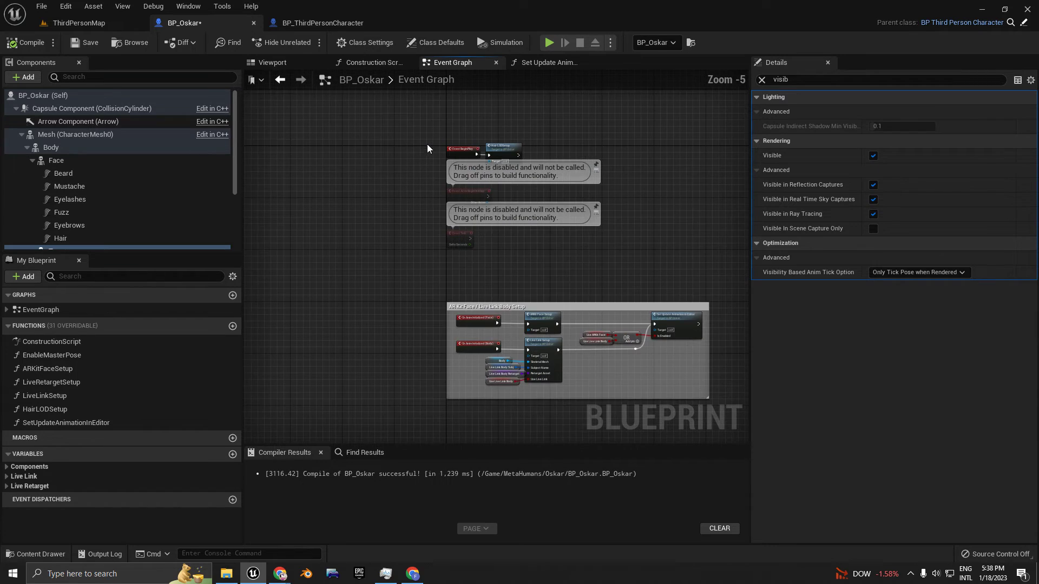
scroll(427, 144, "up", 2)
right_click_drag(407, 149, 313, 154)
scroll(312, 155, "down", 2)
left_click(281, 25)
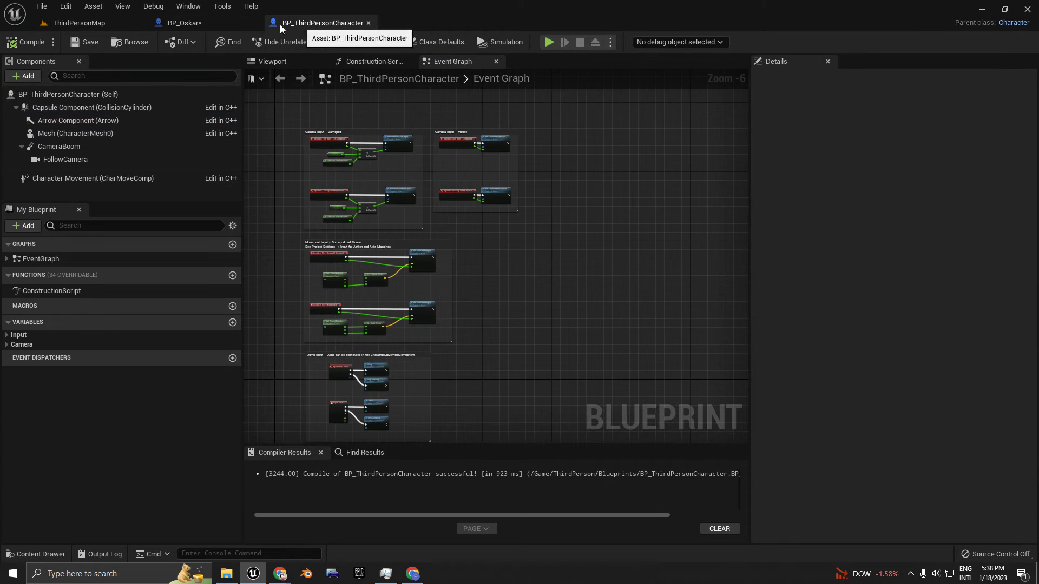
Search the project content for "abp", open the ABP_Manny animation blueprint and view its AnimGraph
left_click(100, 25)
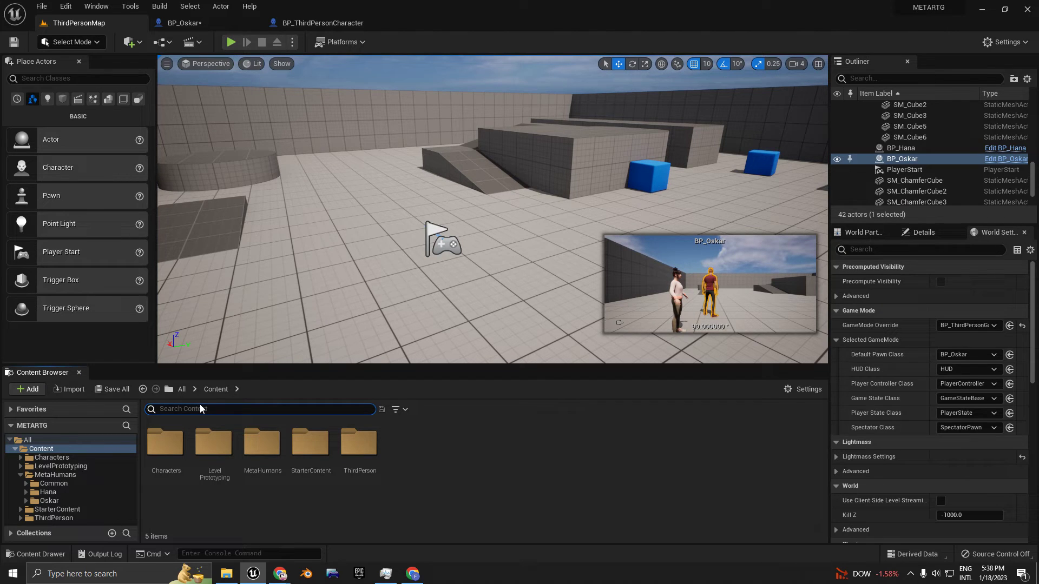
type("abp")
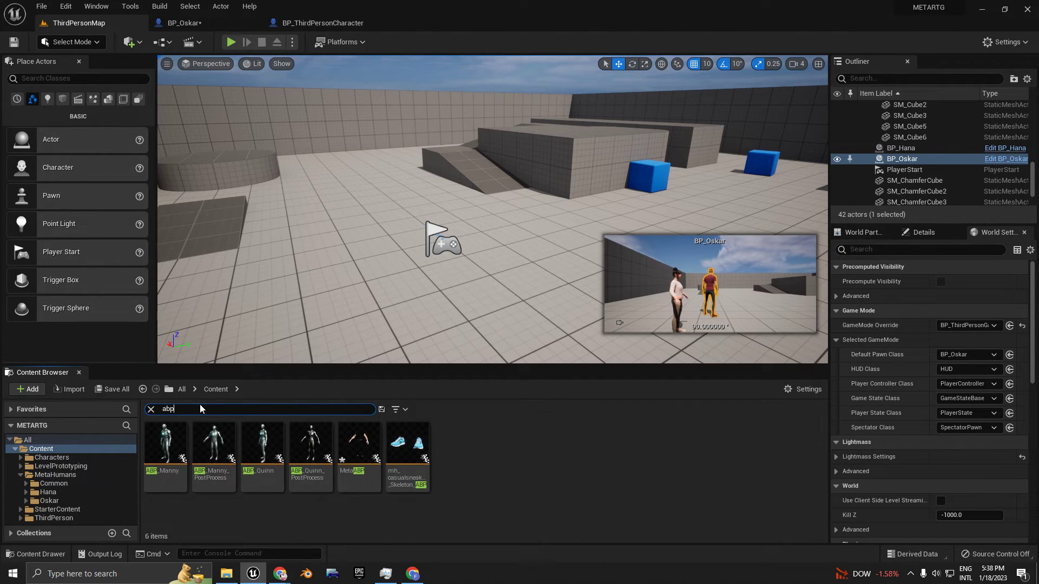
left_click(165, 481)
double_click(183, 460)
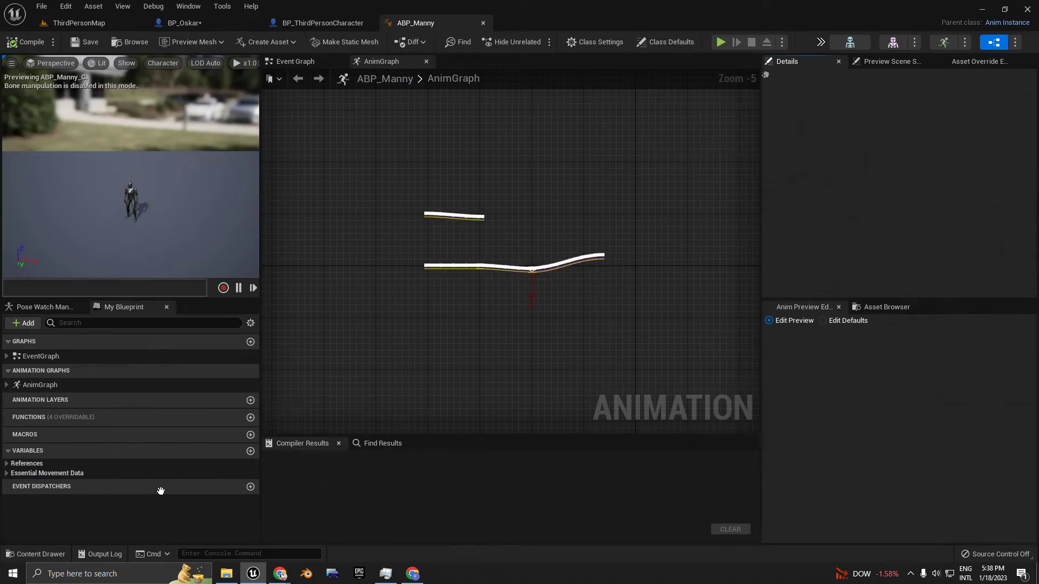
scroll(517, 268, "up", 2)
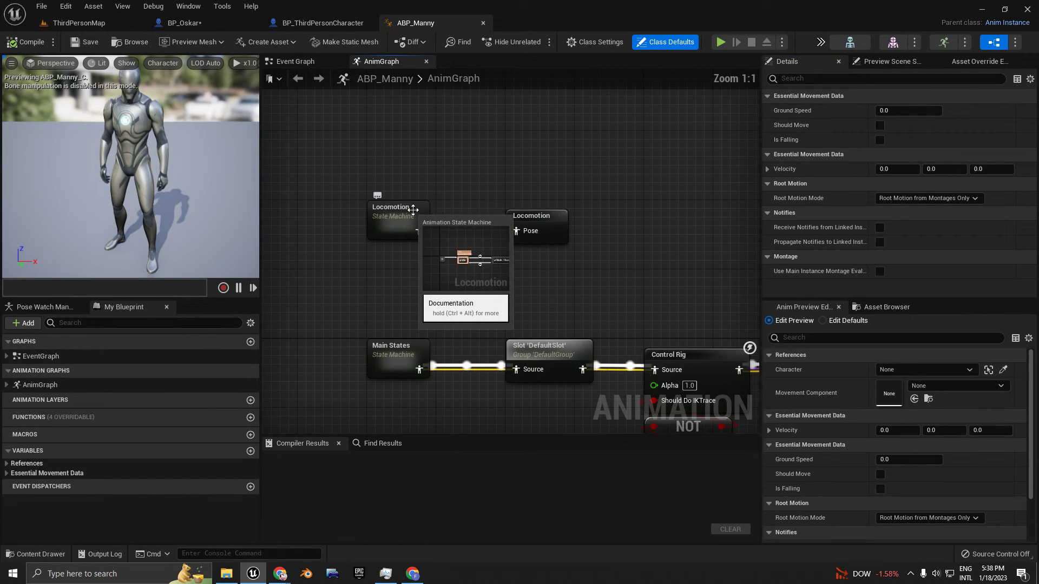
right_click_drag(434, 226, 400, 219)
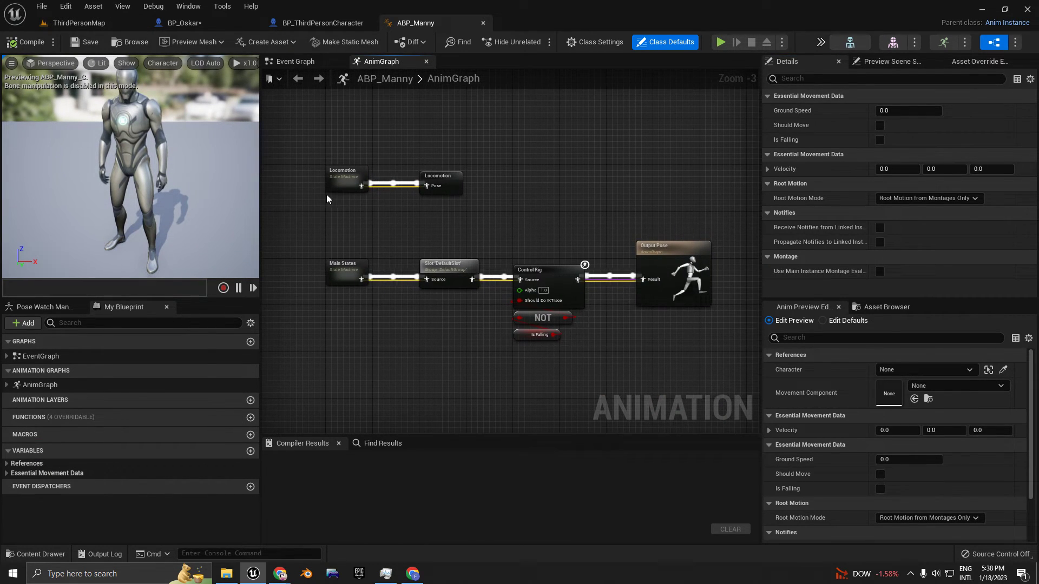
Inspect ABP_Manny's Locomotion state machine with its Idle and Walk / Run states, and list the available animation assets
double_click(342, 173)
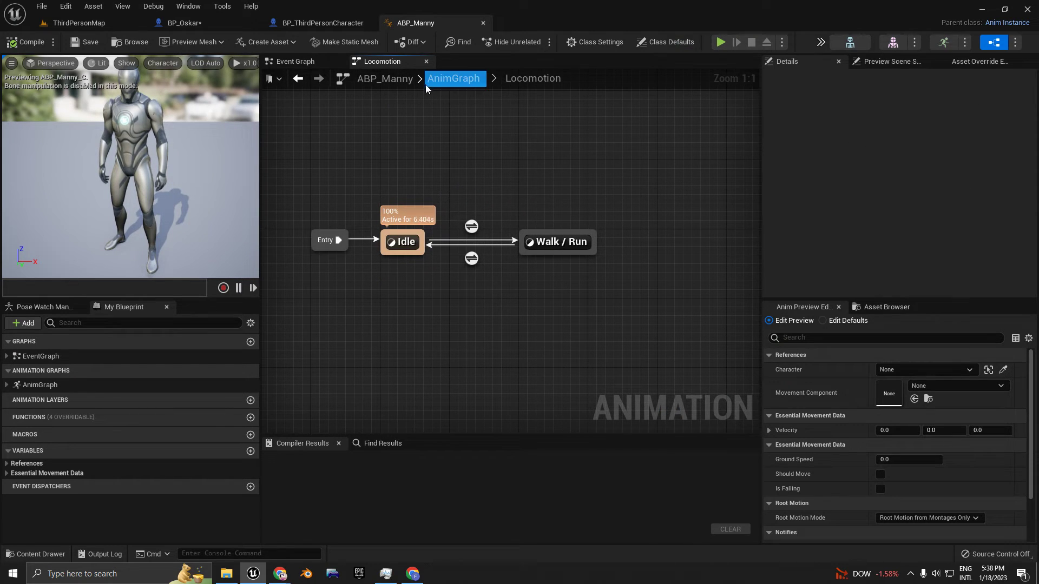
scroll(562, 172, "down", 2)
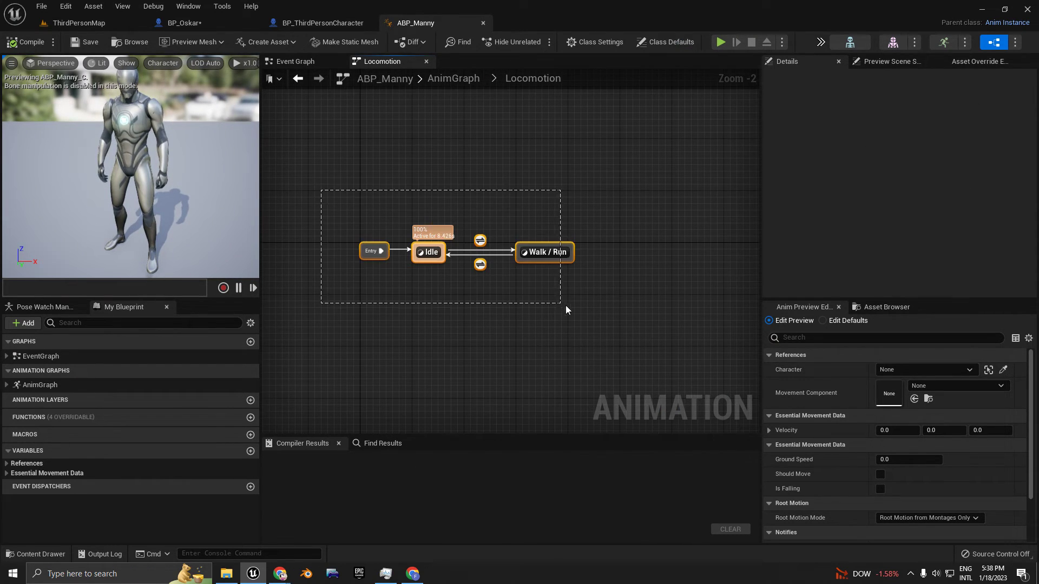
left_click_drag(566, 306, 469, 174)
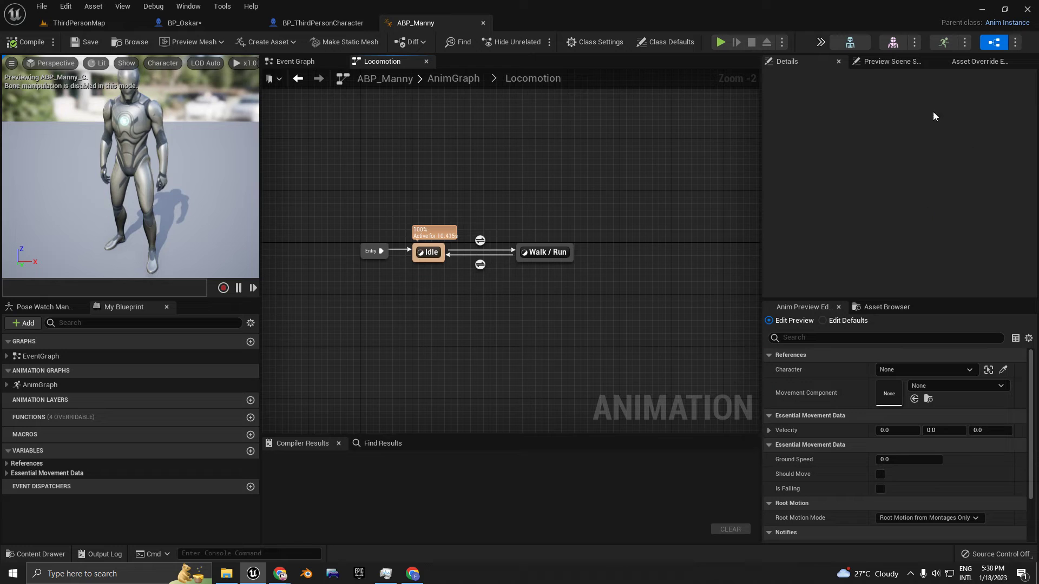
left_click(890, 310)
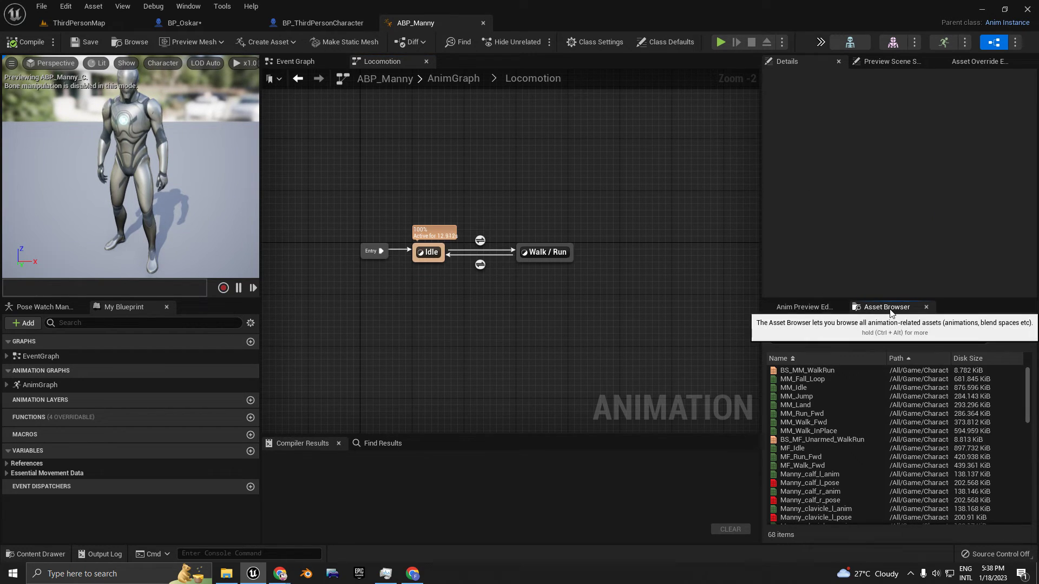
Return to ABP_Manny's AnimGraph and review the node chain from the state machines to the output pose
left_click(441, 79)
scroll(385, 192, "down", 4)
left_click_drag(329, 160, 356, 162)
left_click_drag(356, 162, 692, 367)
left_click(388, 126)
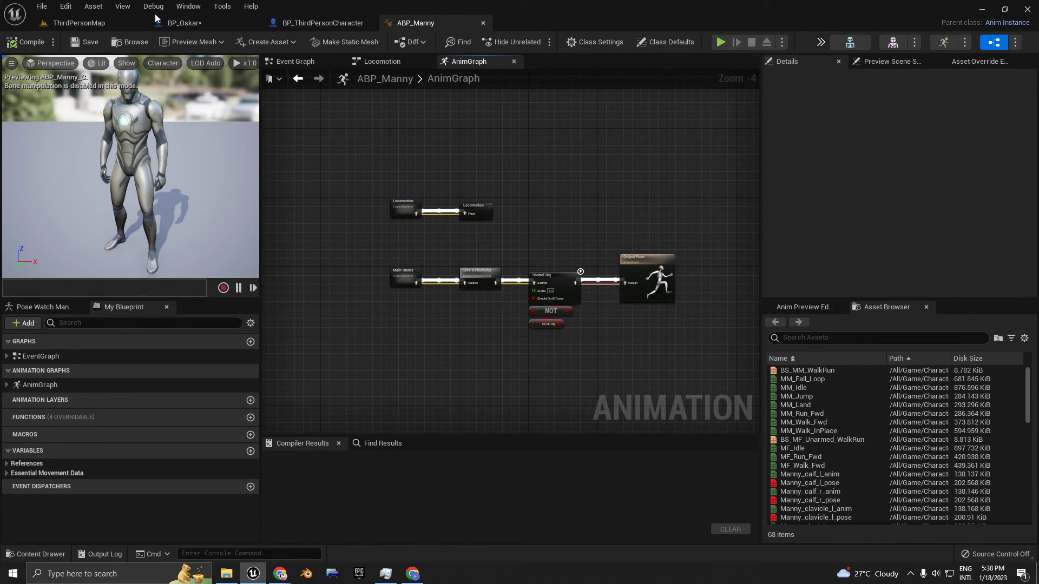
left_click(179, 22)
left_click(319, 23)
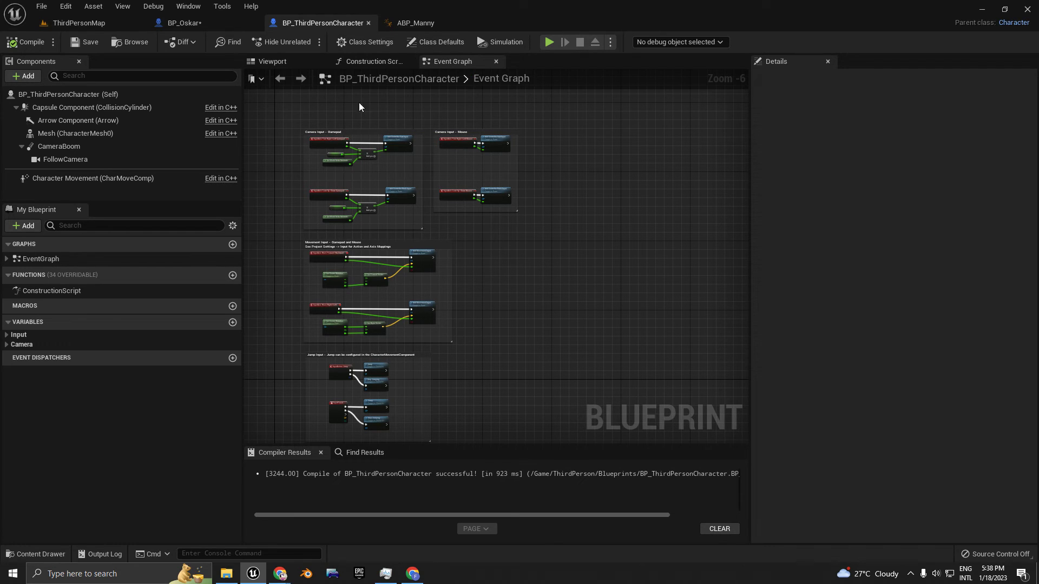
left_click(79, 23)
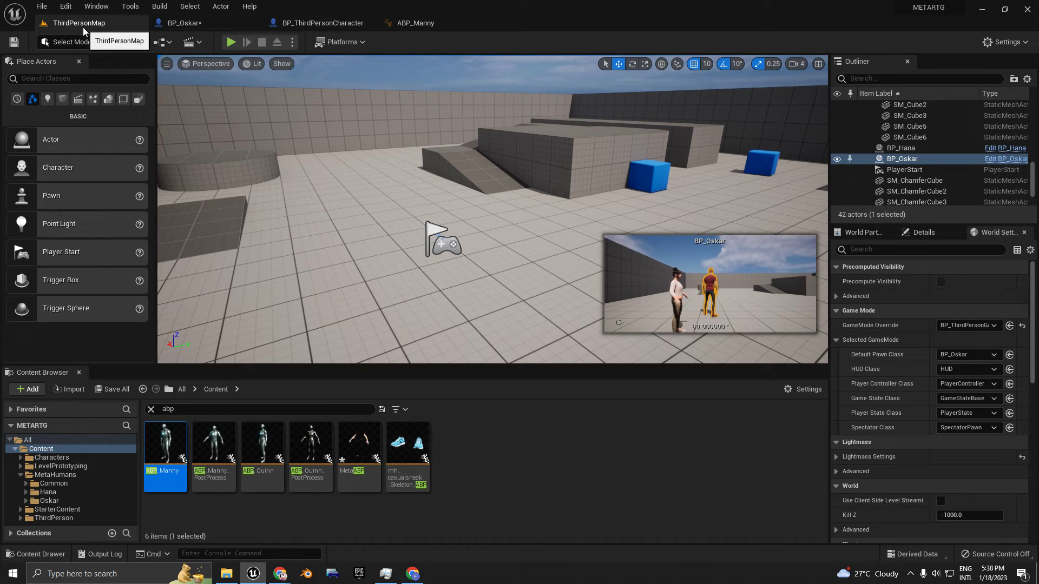
key("alt+Tab")
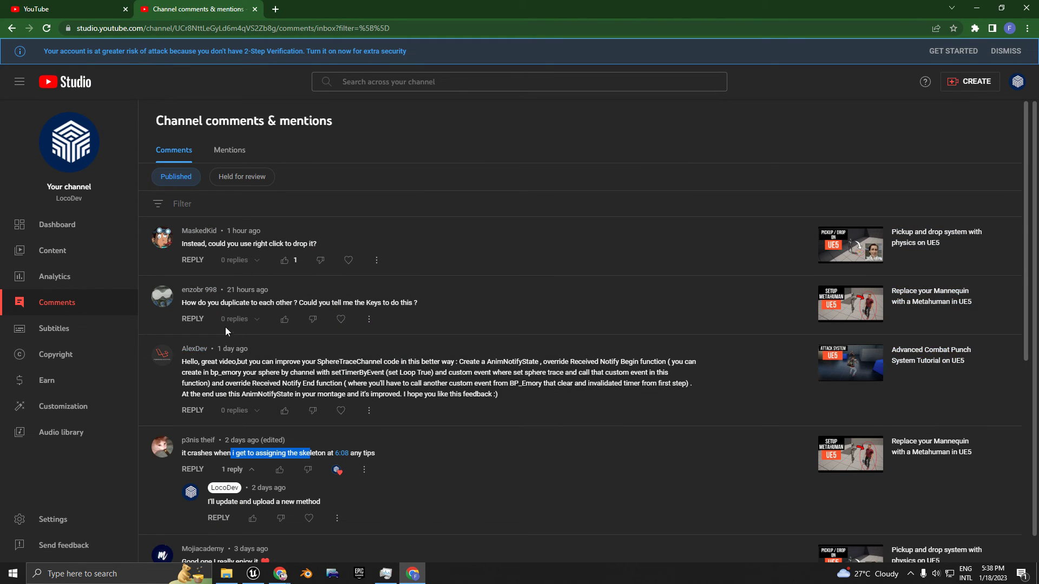
key("alt+Tab")
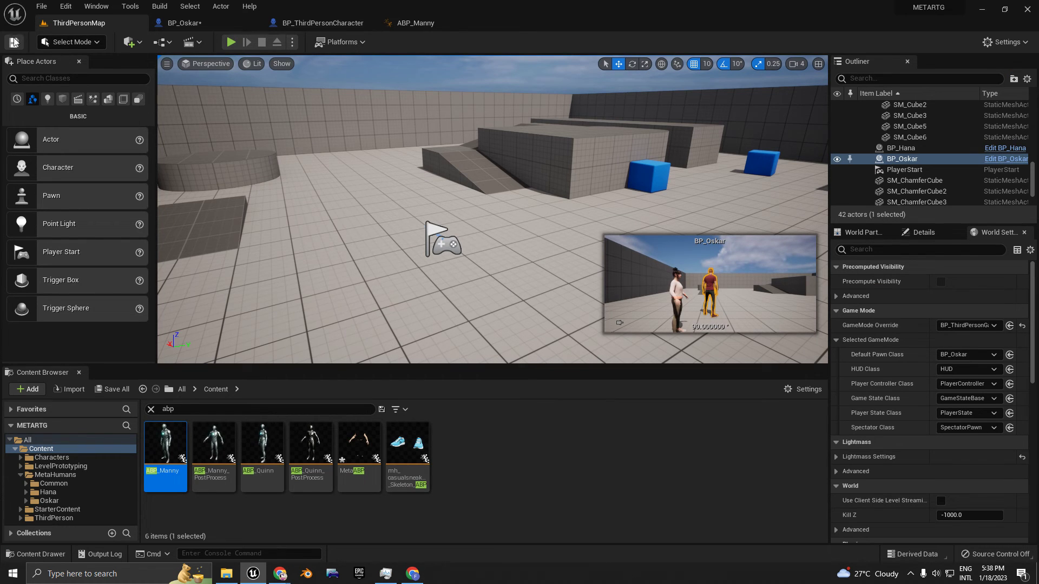
Save all unsaved levels and assets, and select the BP_Hana character standing beside Oskar in the level
left_click(37, 7)
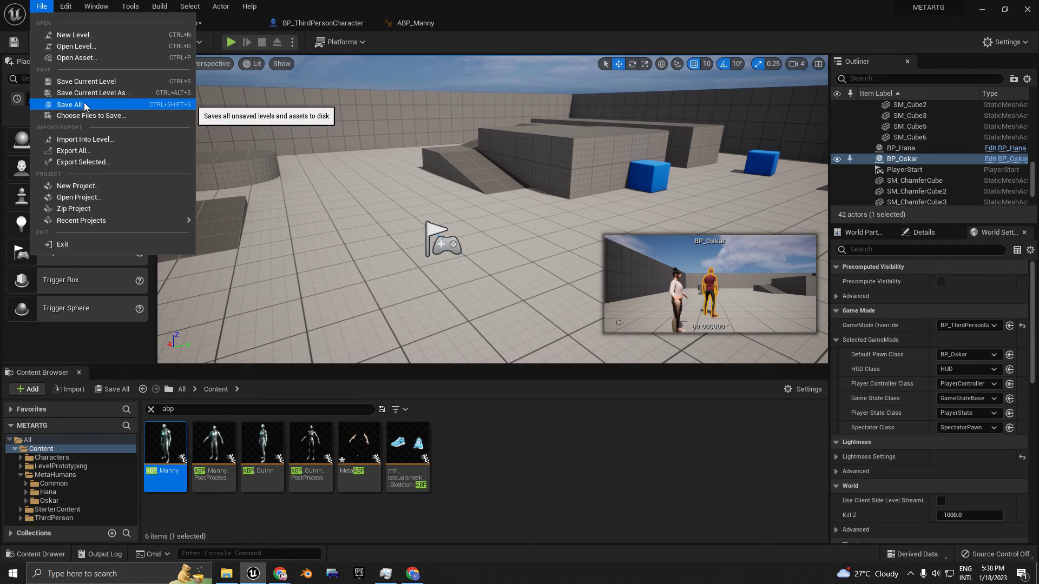
left_click(82, 103)
right_click_drag(492, 209, 671, 270)
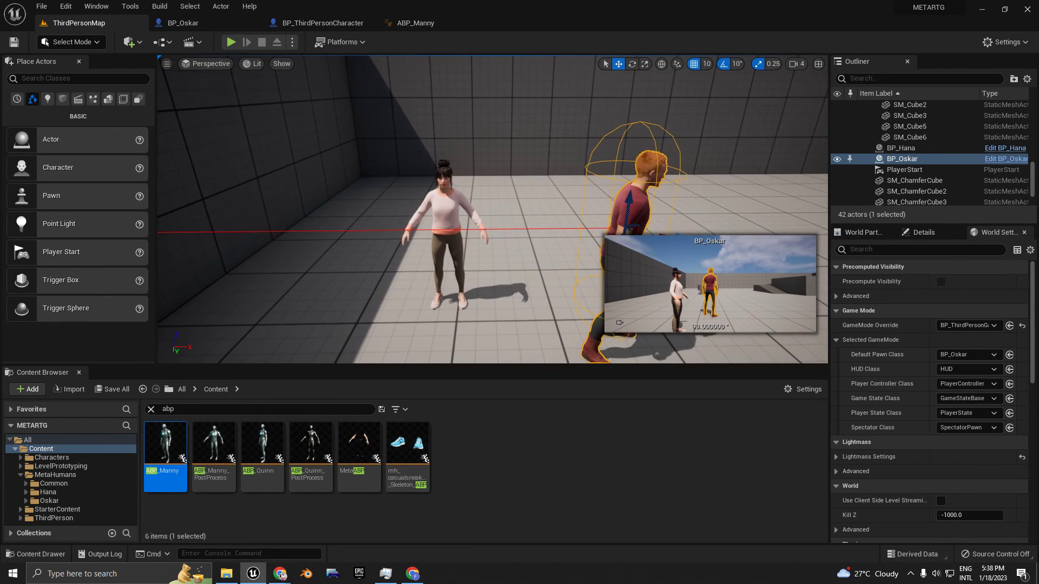
left_click(443, 213)
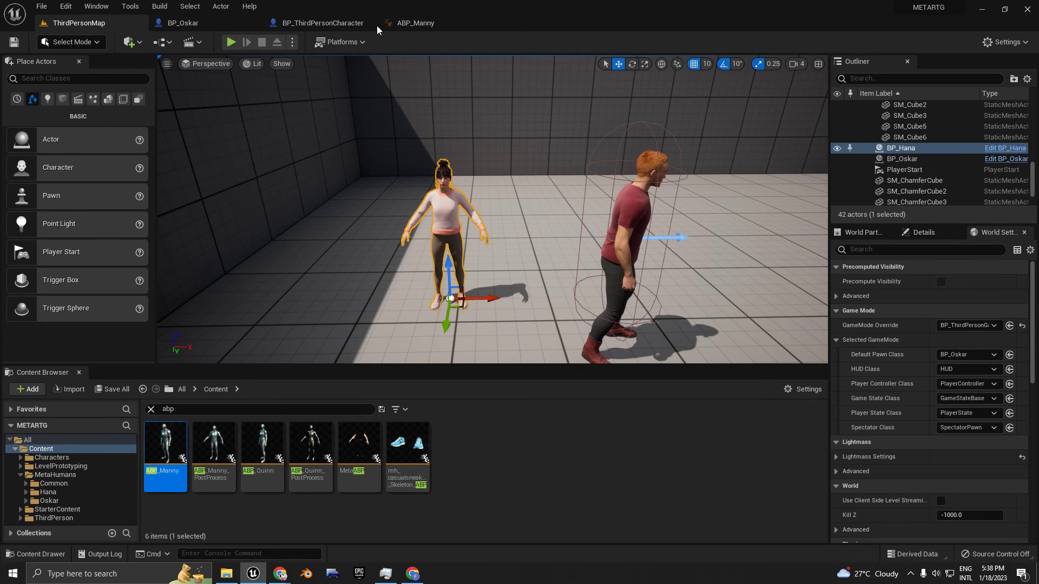
Set the Anim Class of BP_ThirdPersonCharacter's mesh to ABP_Quinn and compile the blueprint
left_click(326, 23)
left_click(284, 61)
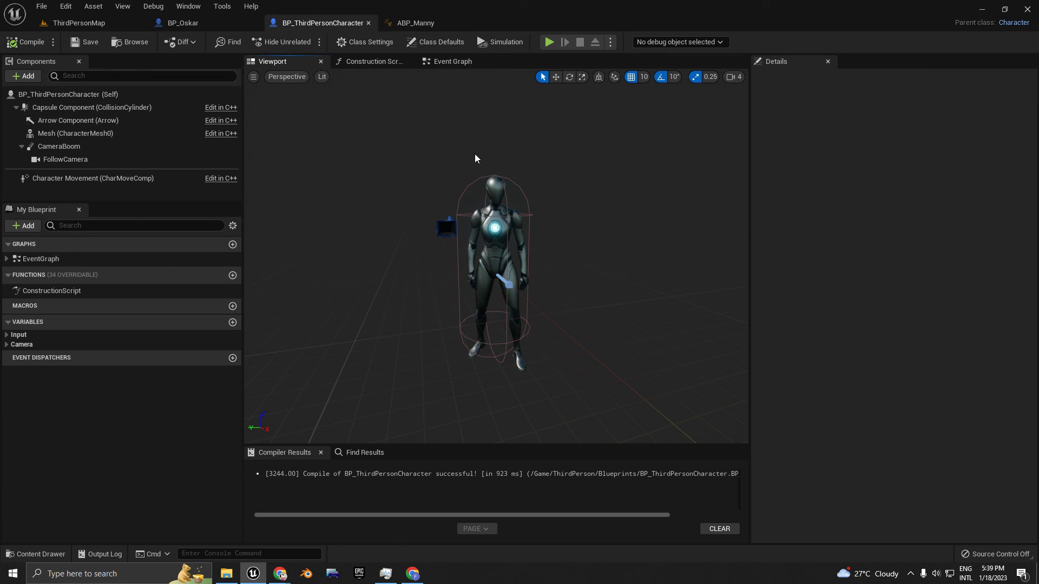
left_click(476, 219)
left_click(900, 319)
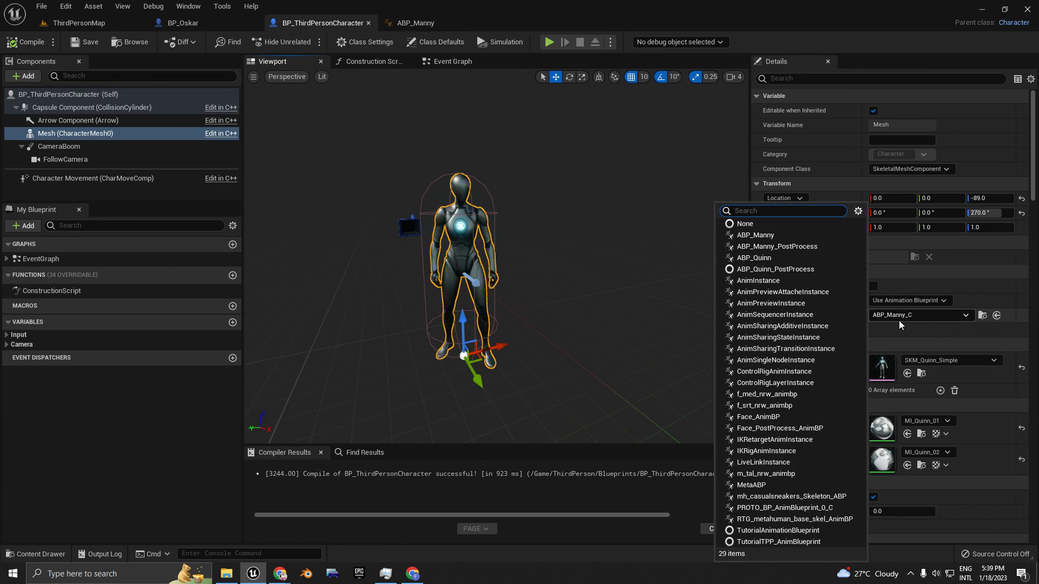
left_click(767, 258)
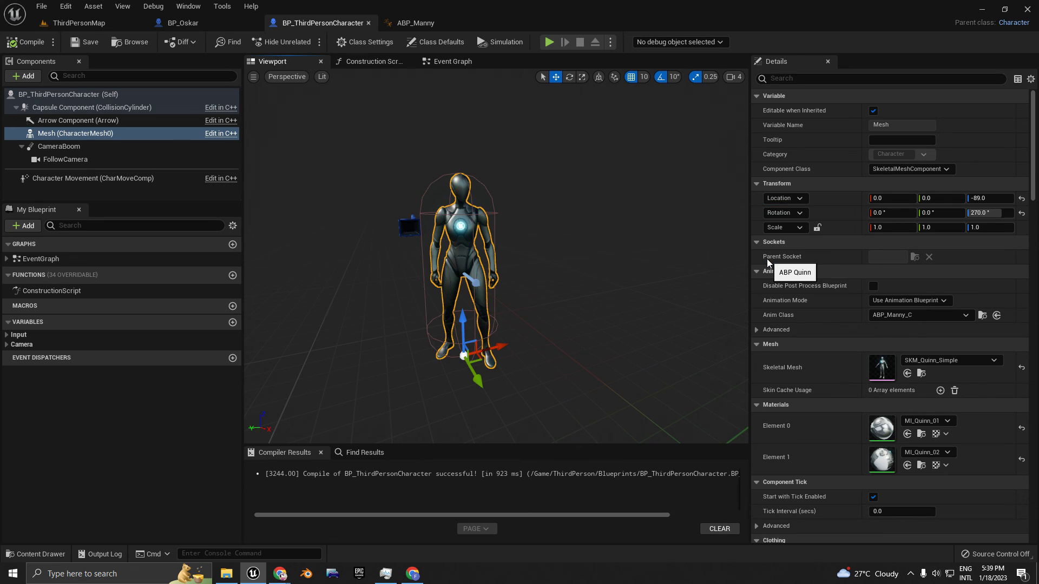
left_click(25, 42)
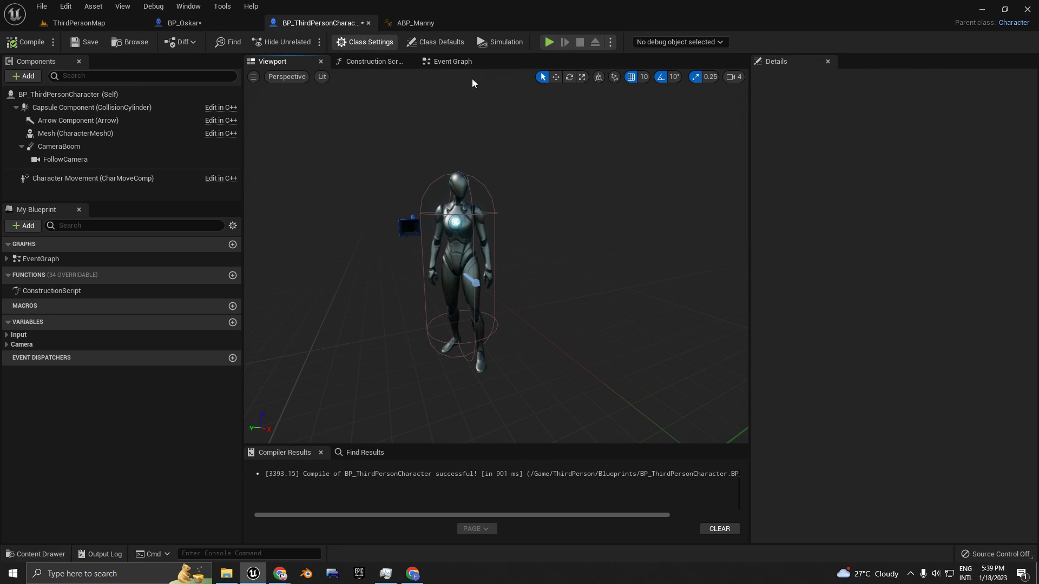